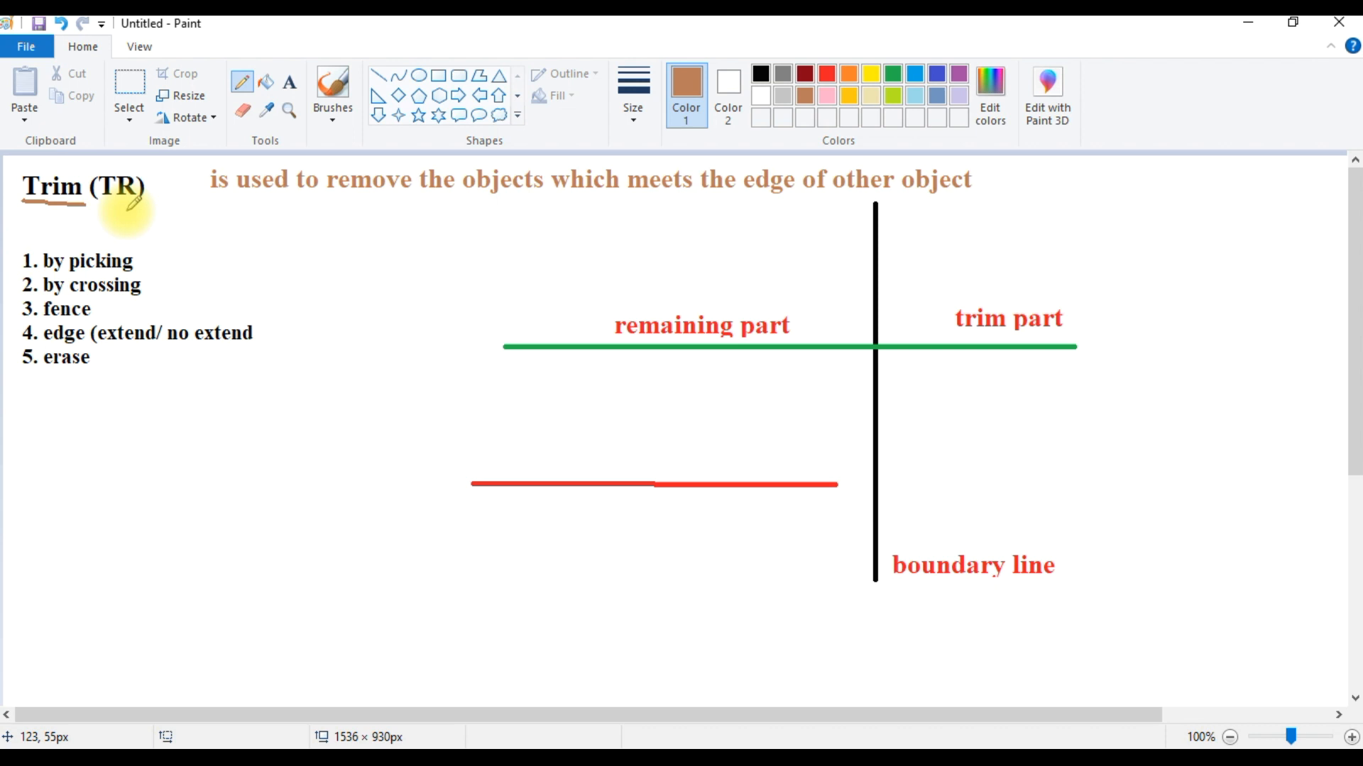
# - Underline TR in the heading and draw an arrow from the heading to the Trim definition
pyautogui.moveTo(100, 203); pyautogui.dragTo(143, 201)
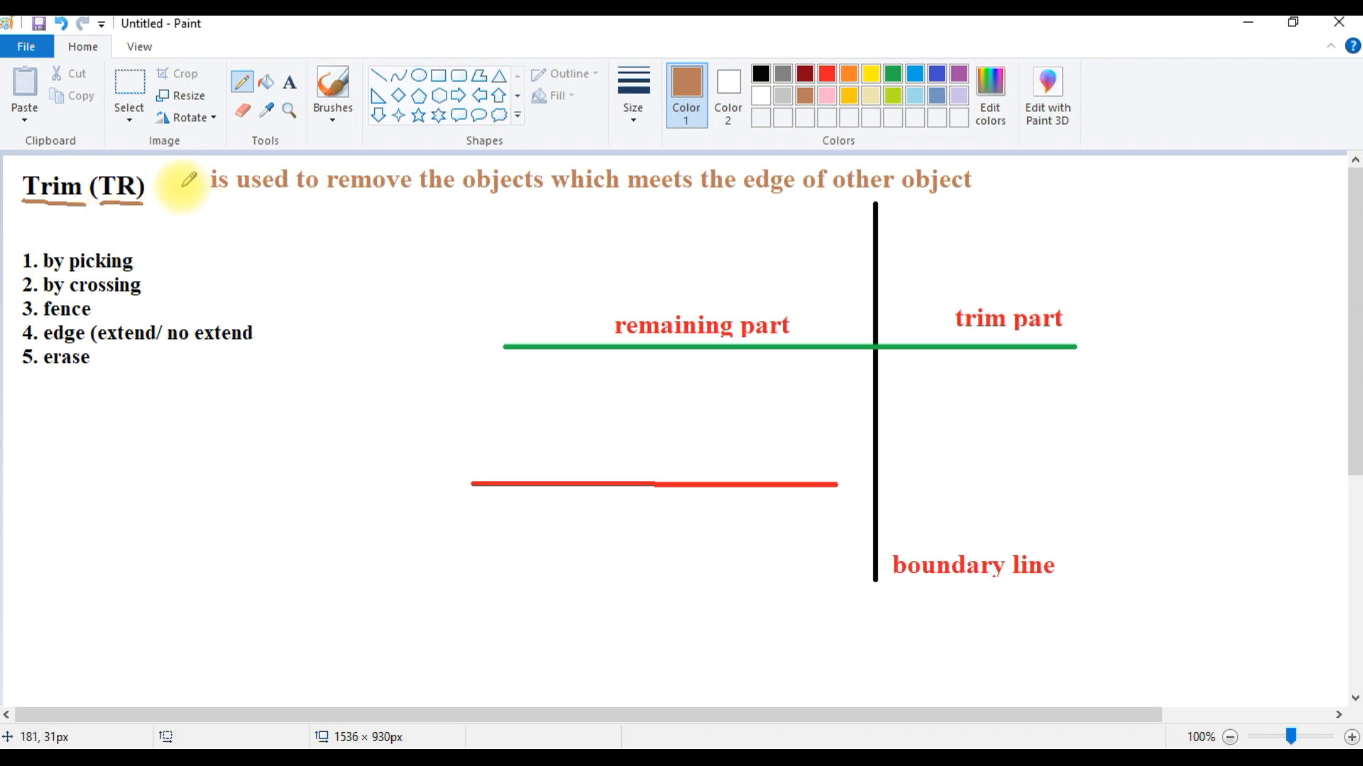
pyautogui.moveTo(66, 215)
pyautogui.mouseDown()
pyautogui.moveTo(250, 222)
pyautogui.moveTo(274, 183)
pyautogui.moveTo(255, 203)
pyautogui.moveTo(280, 210)
pyautogui.mouseUp()
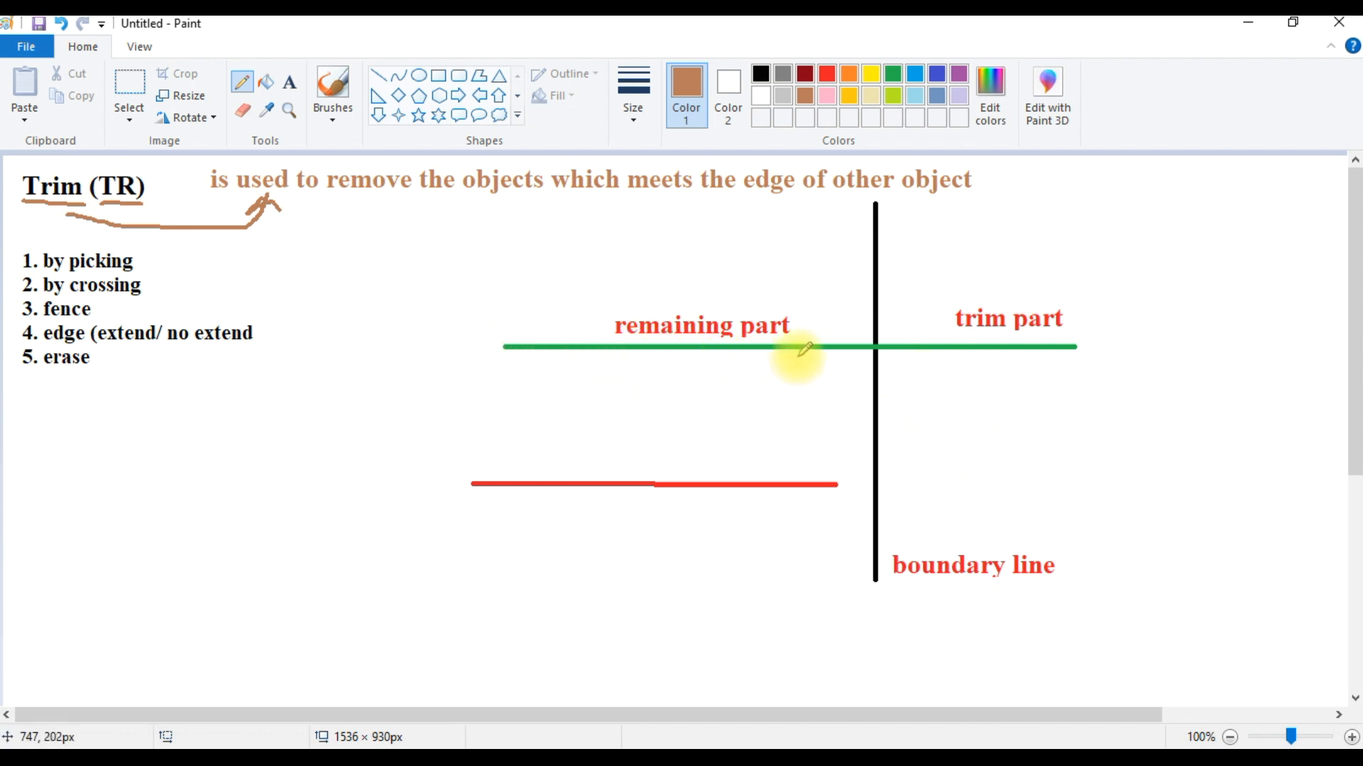
# - Circle the point where the green line crosses the black line and hatch over the trim part
pyautogui.moveTo(882, 339)
pyautogui.mouseDown()
pyautogui.moveTo(864, 338)
pyautogui.moveTo(896, 348)
pyautogui.moveTo(885, 339)
pyautogui.mouseUp()
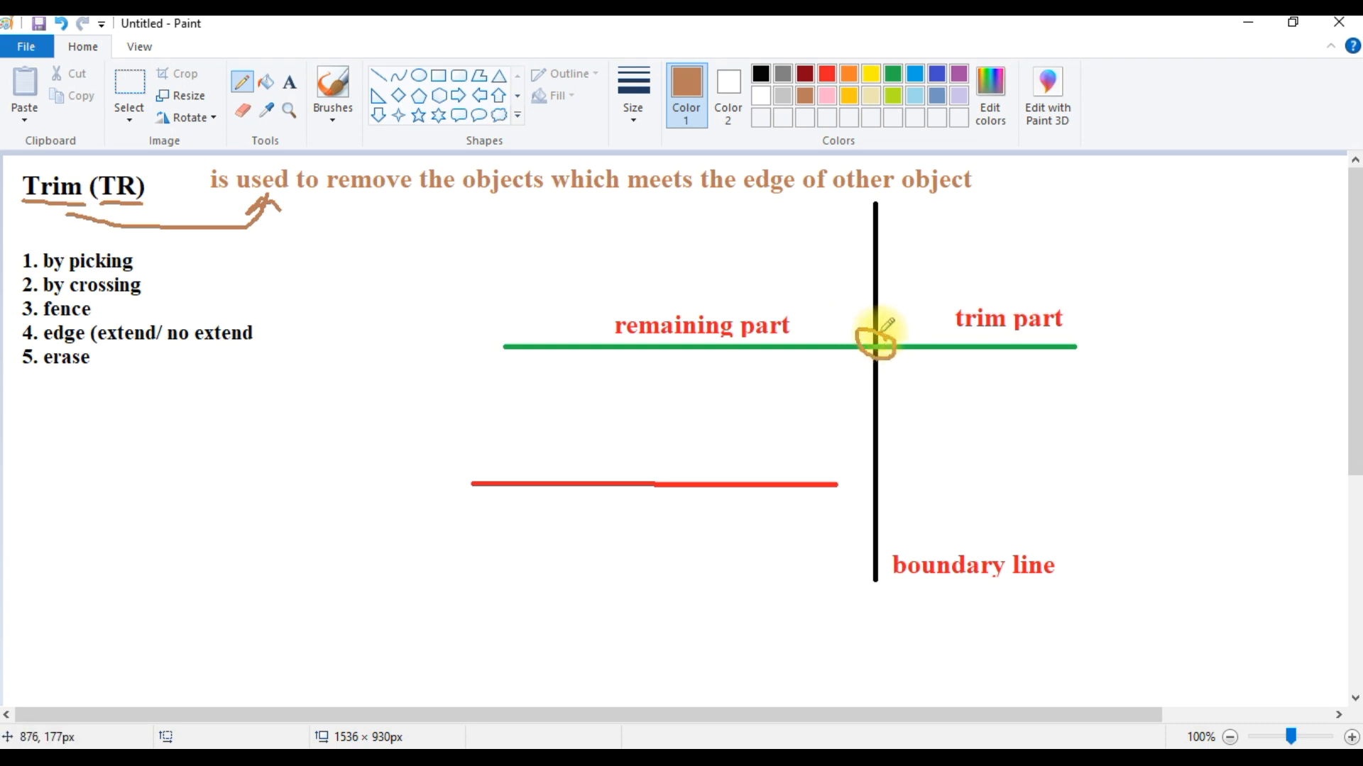
pyautogui.moveTo(961, 381); pyautogui.dragTo(966, 366)
pyautogui.moveTo(978, 310)
pyautogui.mouseDown()
pyautogui.moveTo(967, 377)
pyautogui.moveTo(1013, 325)
pyautogui.moveTo(1021, 375)
pyautogui.moveTo(1063, 325)
pyautogui.mouseUp()
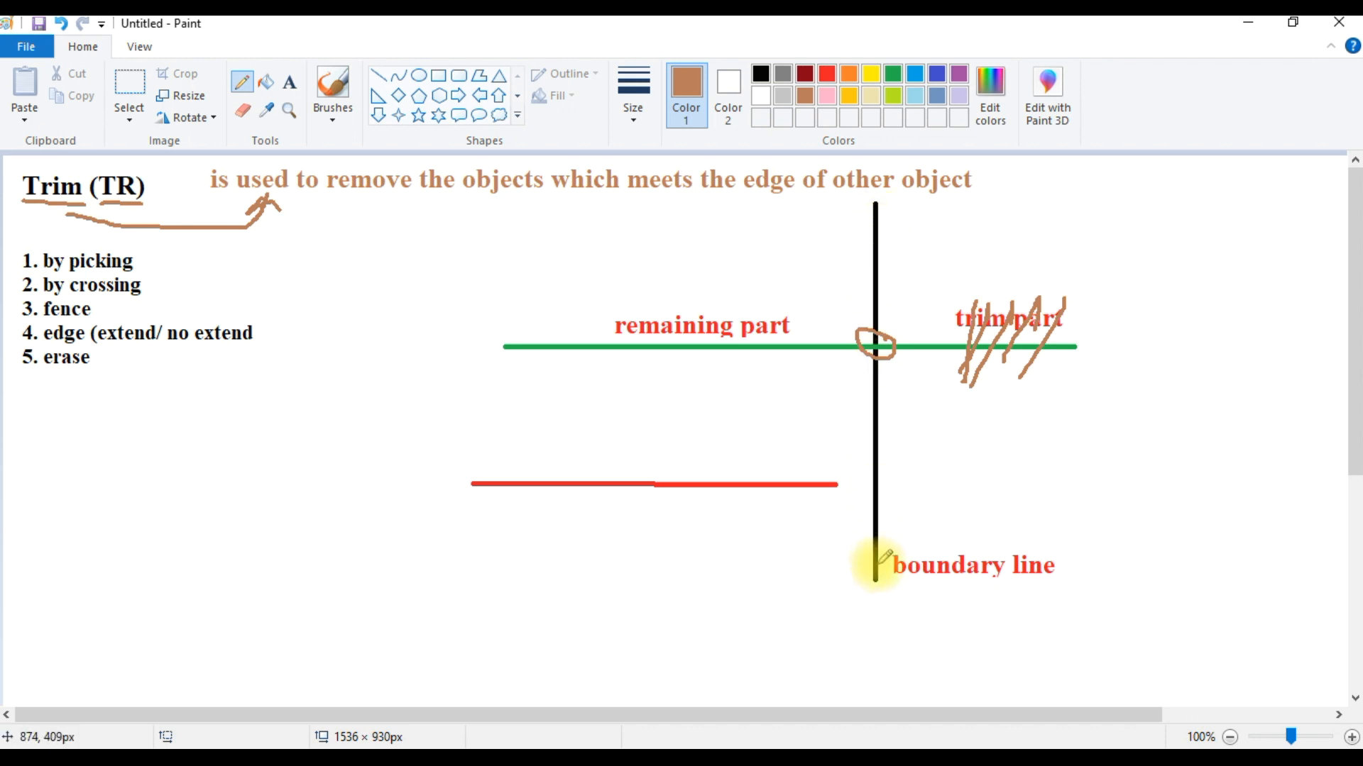
# - Link the black line to a circled boundary line label and mark the green line's left end, cut point and trim direction
pyautogui.moveTo(875, 552)
pyautogui.mouseDown()
pyautogui.moveTo(884, 521)
pyautogui.moveTo(940, 542)
pyautogui.moveTo(954, 518)
pyautogui.mouseUp()
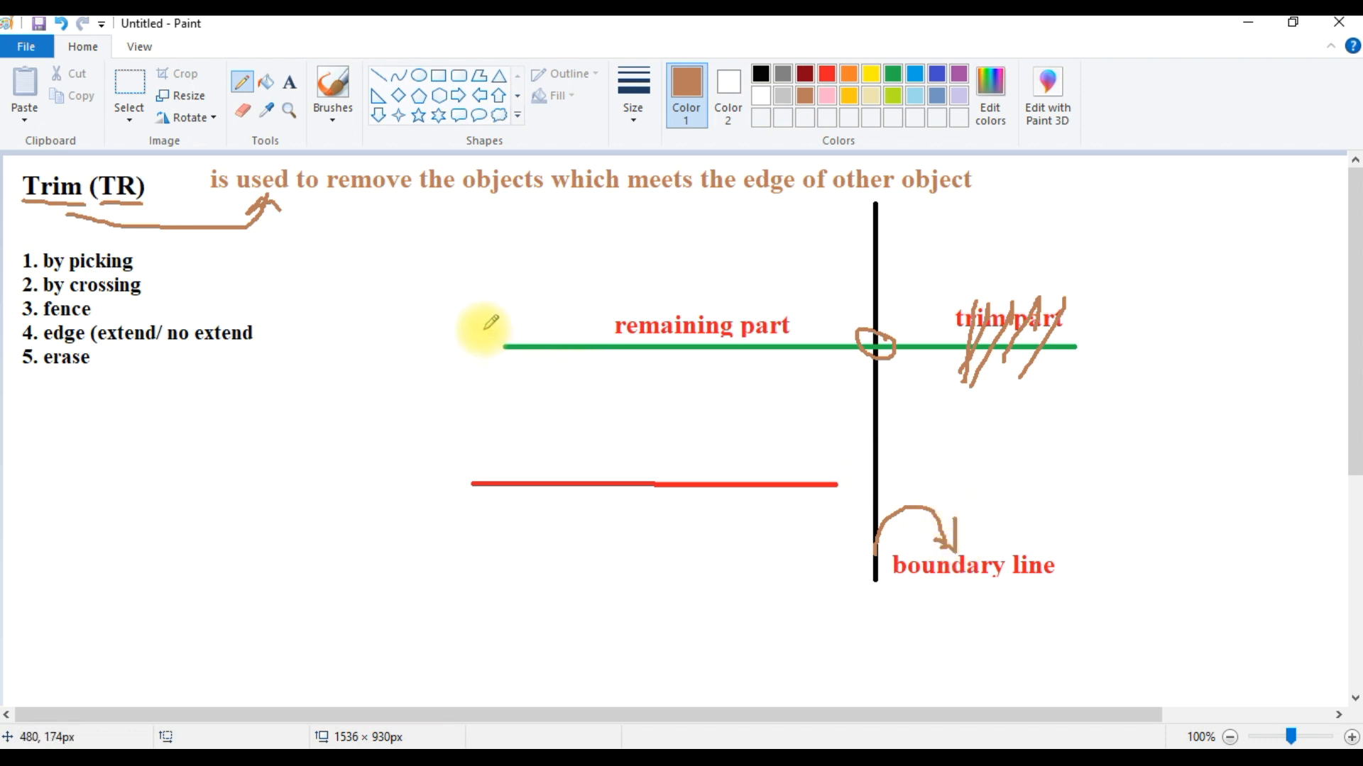
pyautogui.moveTo(473, 293)
pyautogui.mouseDown()
pyautogui.moveTo(473, 345)
pyautogui.moveTo(502, 343)
pyautogui.mouseUp()
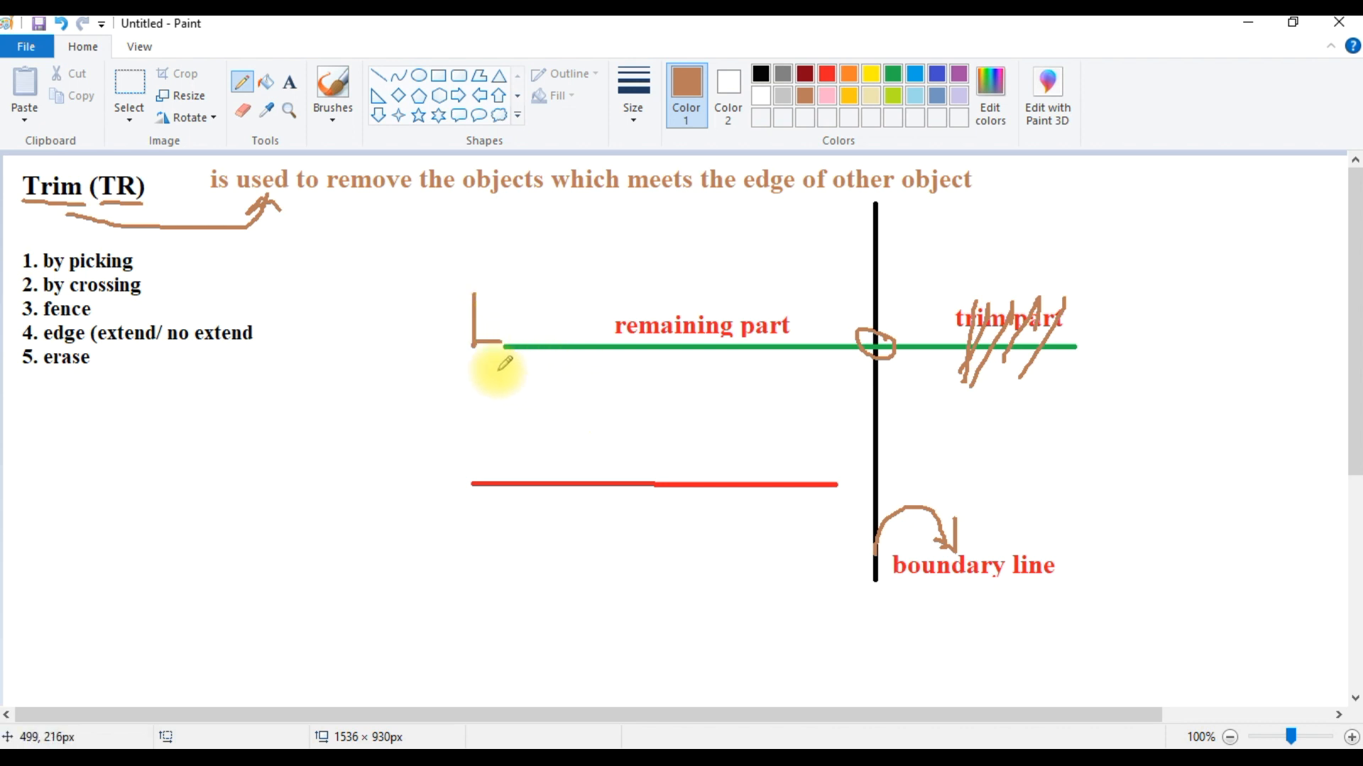
pyautogui.moveTo(911, 279); pyautogui.dragTo(849, 394)
pyautogui.moveTo(893, 345)
pyautogui.mouseDown()
pyautogui.moveTo(1087, 343)
pyautogui.moveTo(1075, 355)
pyautogui.mouseUp()
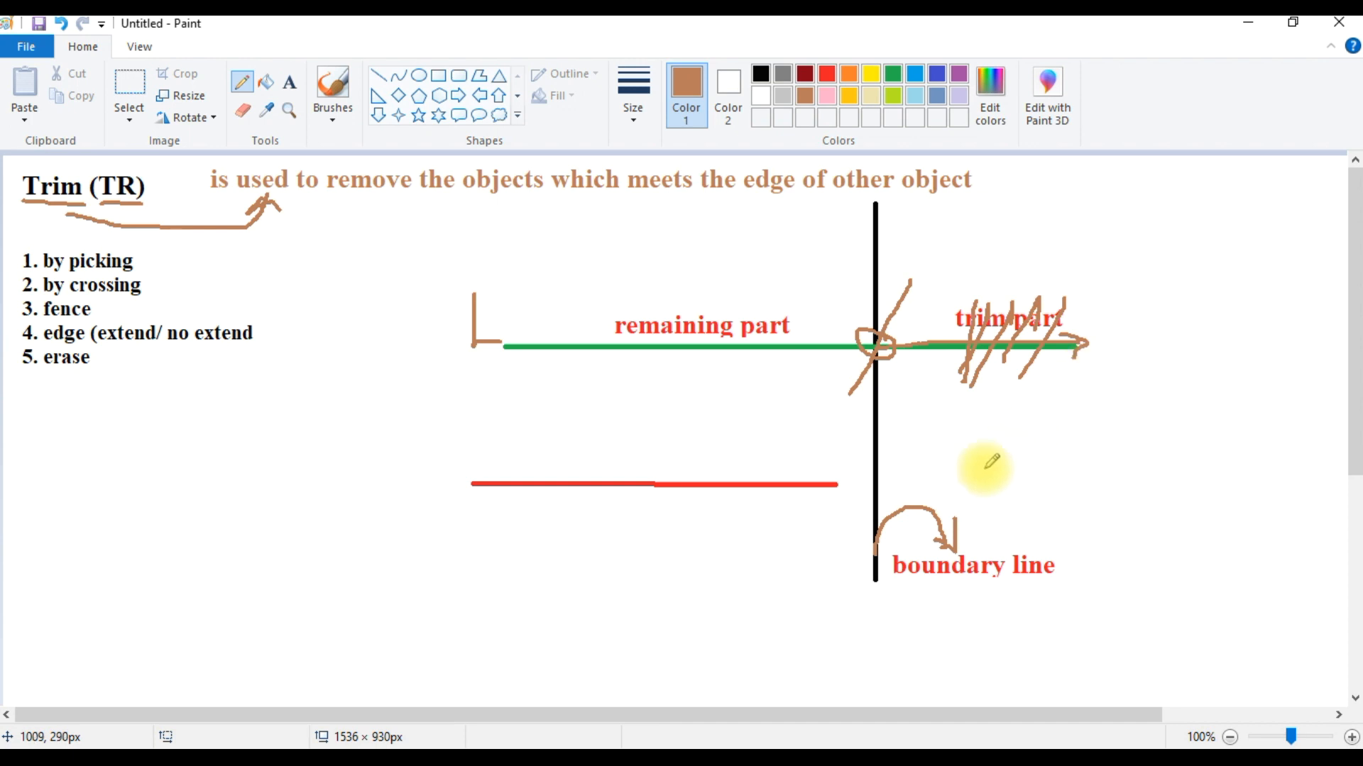
pyautogui.moveTo(1057, 548)
pyautogui.mouseDown()
pyautogui.moveTo(1004, 535)
pyautogui.moveTo(893, 555)
pyautogui.moveTo(960, 593)
pyautogui.moveTo(1058, 557)
pyautogui.moveTo(1043, 535)
pyautogui.moveTo(951, 537)
pyautogui.mouseUp()
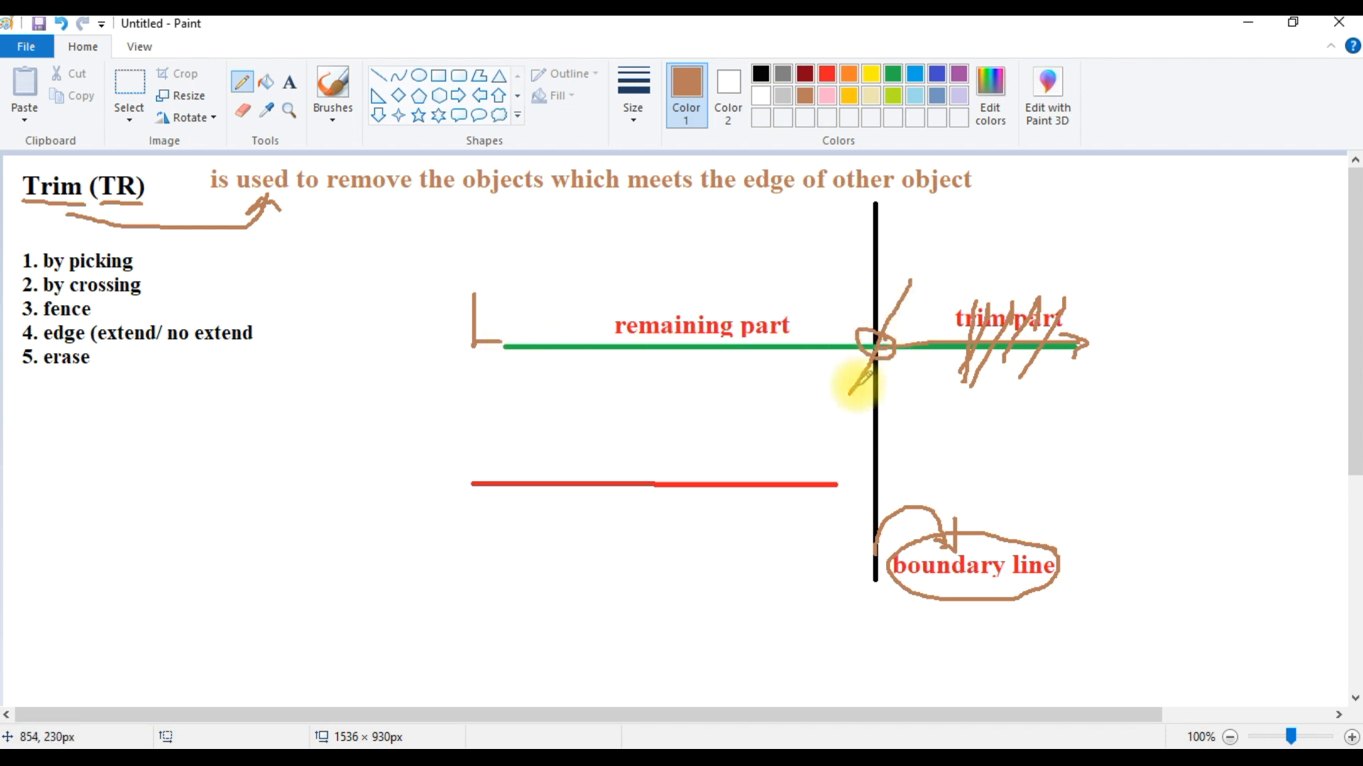
# - Handwrite 10 below the green line's remaining part and 4 below a stroke under its trim part
pyautogui.click(630, 352)
pyautogui.moveTo(629, 352)
pyautogui.mouseDown()
pyautogui.moveTo(639, 407)
pyautogui.moveTo(668, 375)
pyautogui.mouseUp()
pyautogui.click(880, 412)
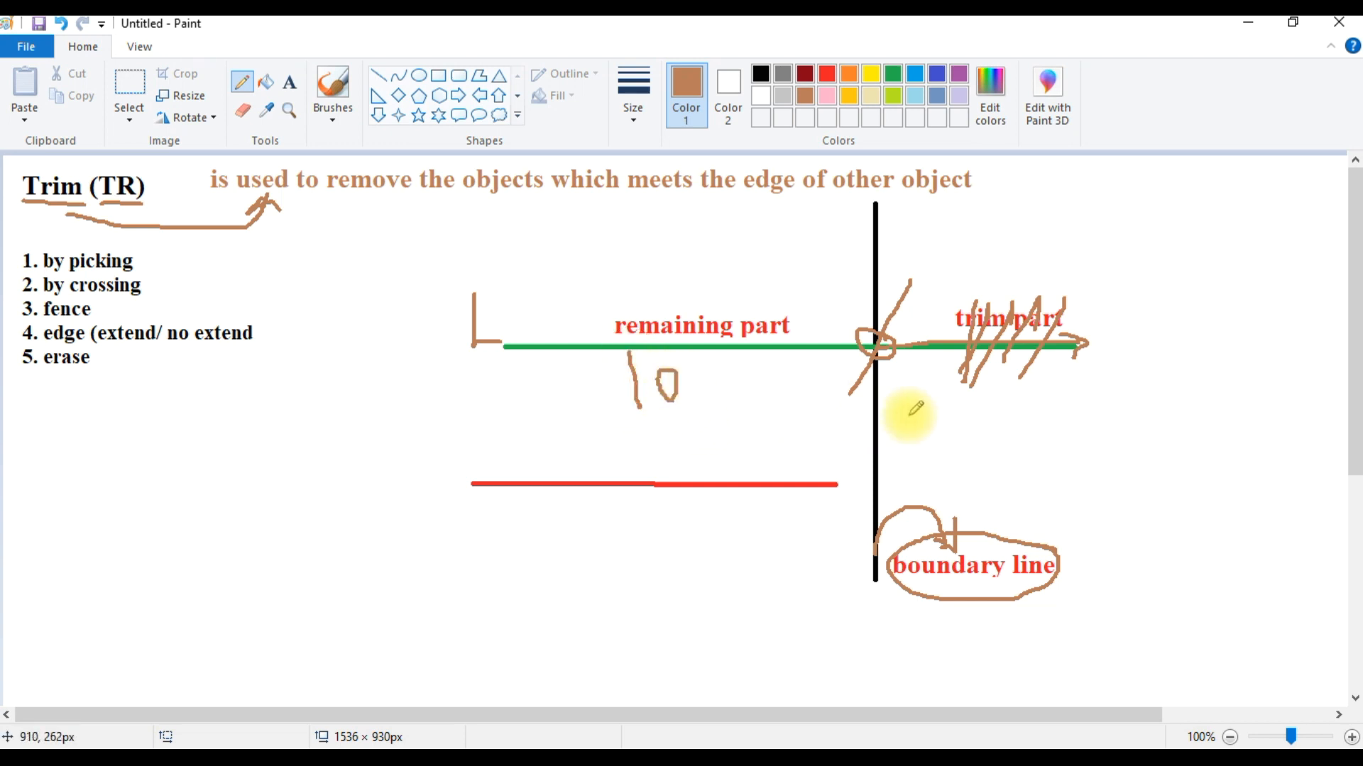
pyautogui.moveTo(937, 404); pyautogui.dragTo(1069, 389)
pyautogui.moveTo(960, 429); pyautogui.dragTo(995, 487)
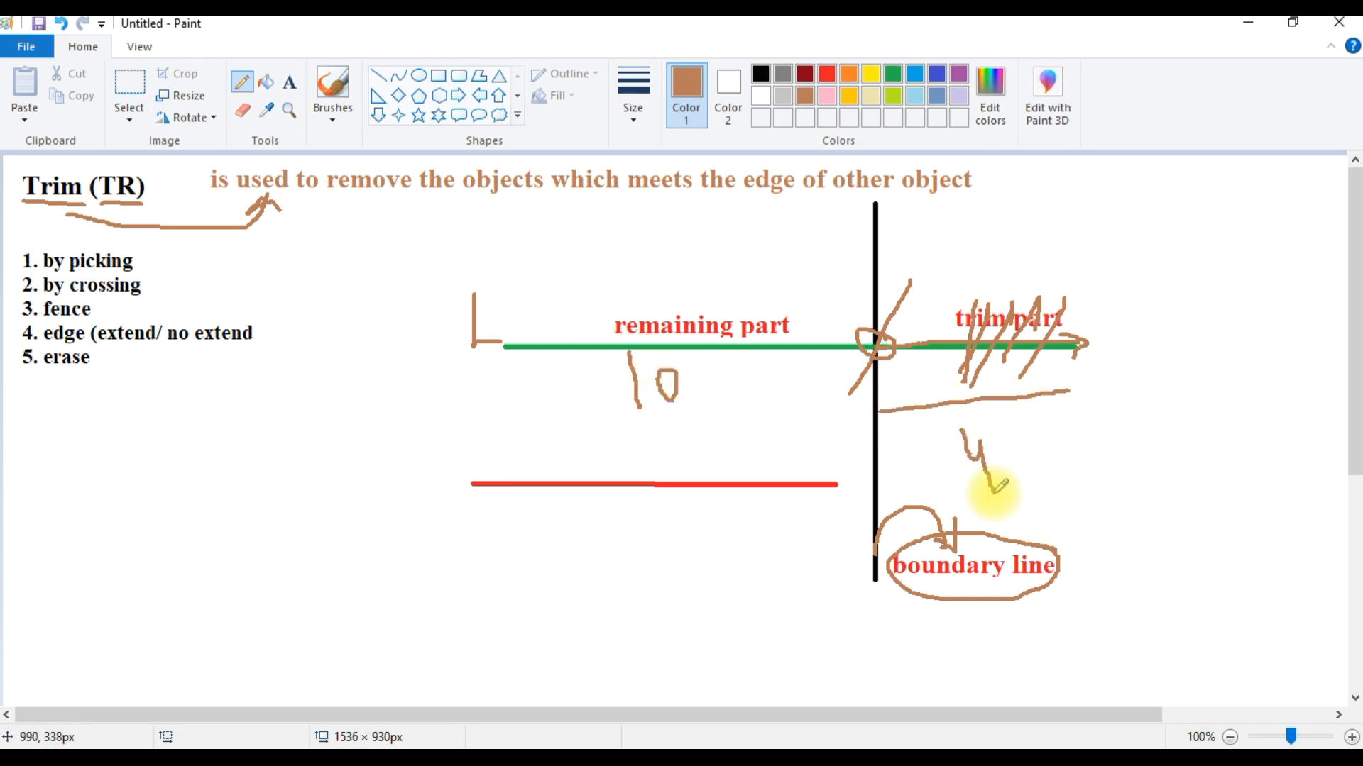
# - Emphasize the two lengths with a dash beside the 10 and an arrow above a circled 4, and check-mark the black line
pyautogui.moveTo(492, 392); pyautogui.dragTo(595, 392)
pyautogui.moveTo(974, 414); pyautogui.dragTo(1100, 420)
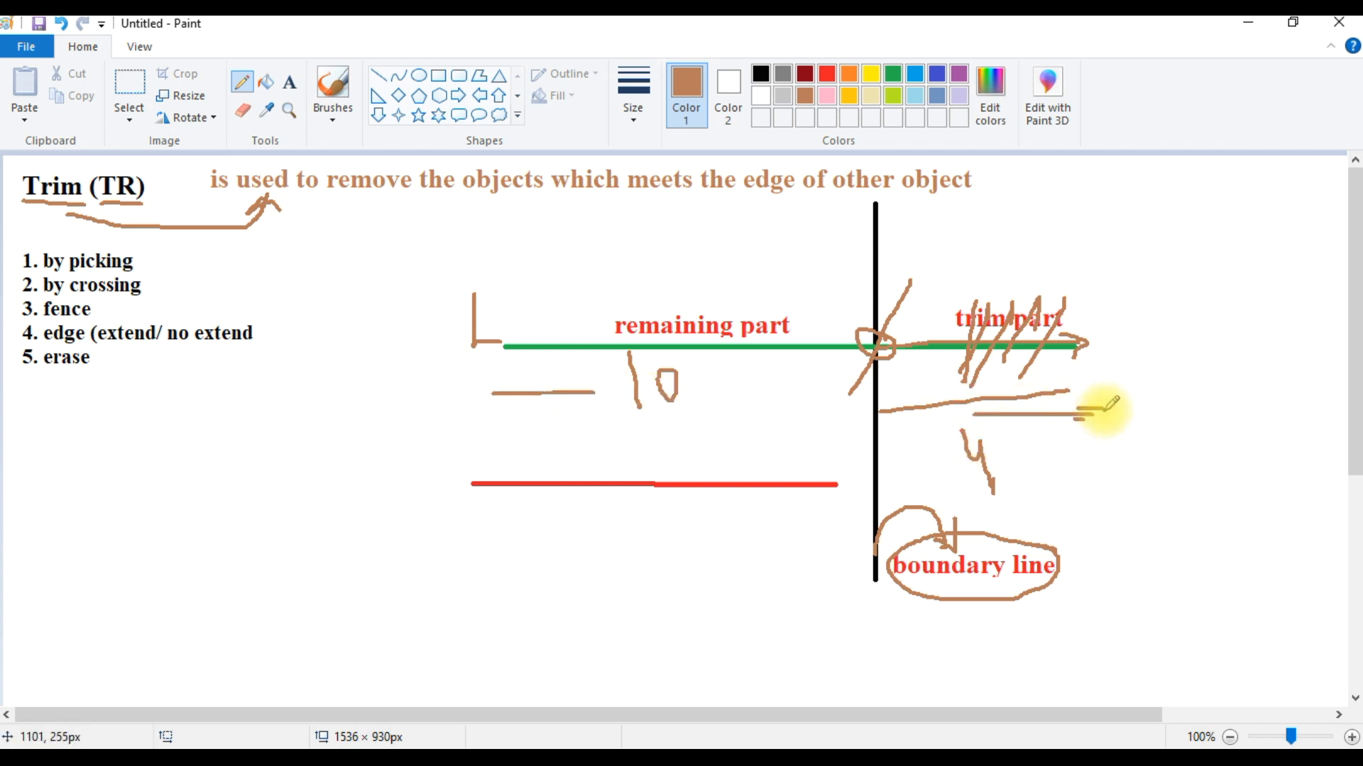
pyautogui.moveTo(973, 423)
pyautogui.mouseDown()
pyautogui.moveTo(995, 433)
pyautogui.moveTo(959, 458)
pyautogui.moveTo(966, 424)
pyautogui.mouseUp()
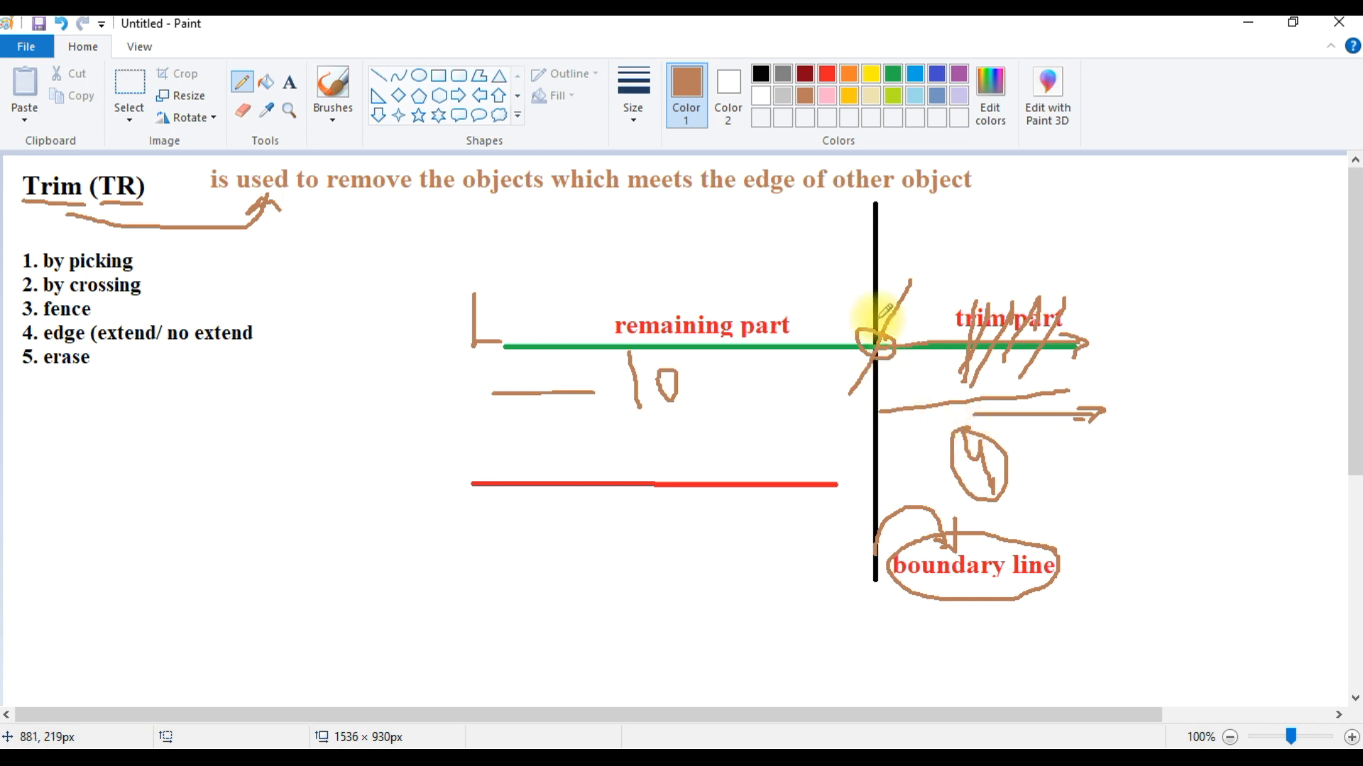
pyautogui.moveTo(876, 250); pyautogui.dragTo(960, 203)
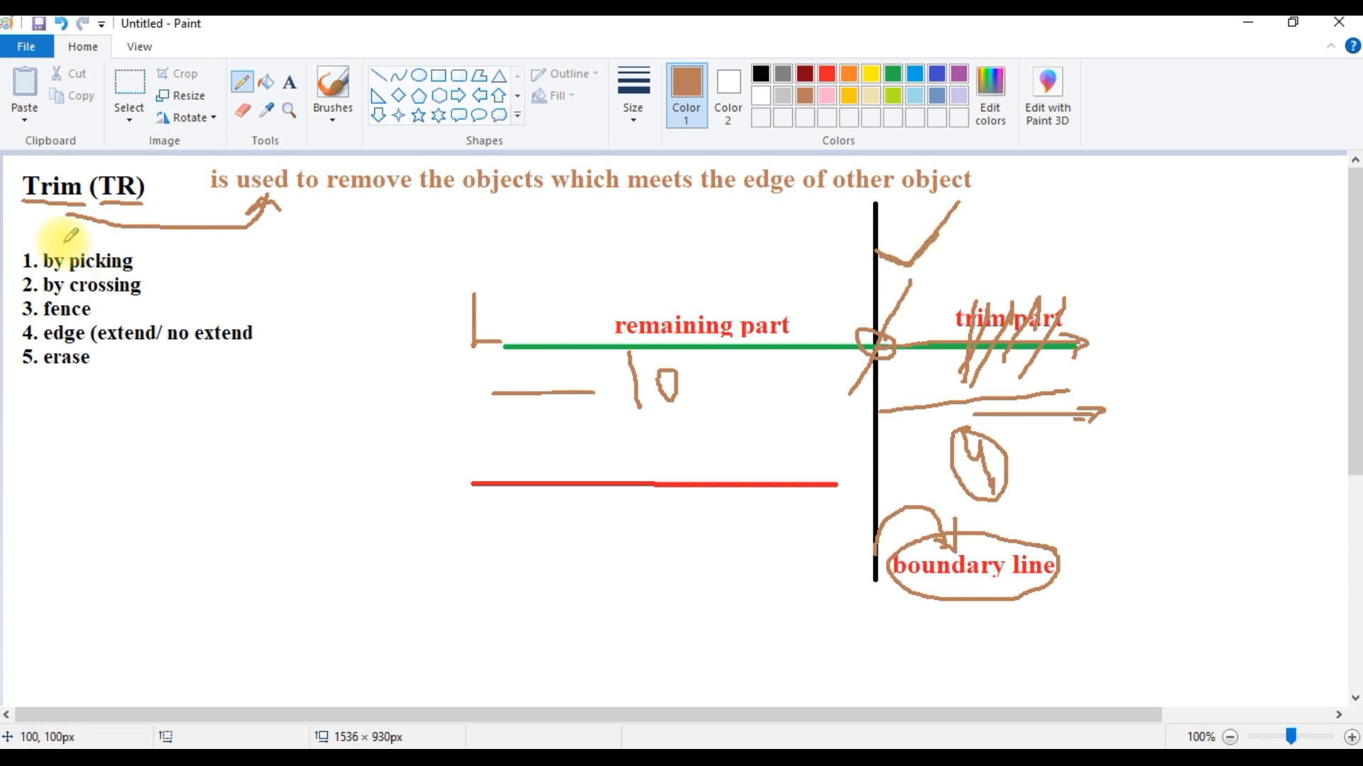
# - Underline the whole Trim (TR) heading again and draw a bracket beside the list of five trim methods
pyautogui.click(25, 200)
pyautogui.moveTo(25, 200); pyautogui.dragTo(139, 196)
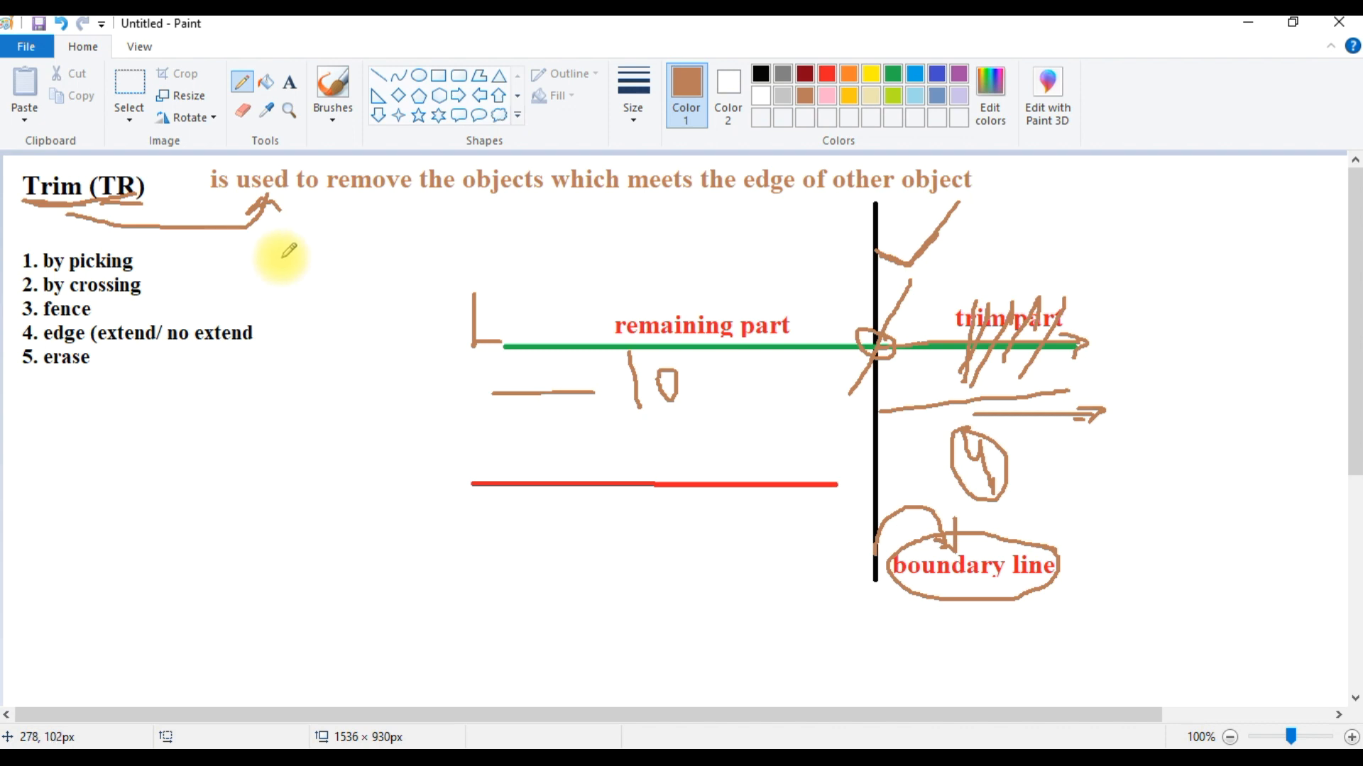
pyautogui.moveTo(278, 254)
pyautogui.mouseDown()
pyautogui.moveTo(292, 279)
pyautogui.moveTo(252, 367)
pyautogui.mouseUp()
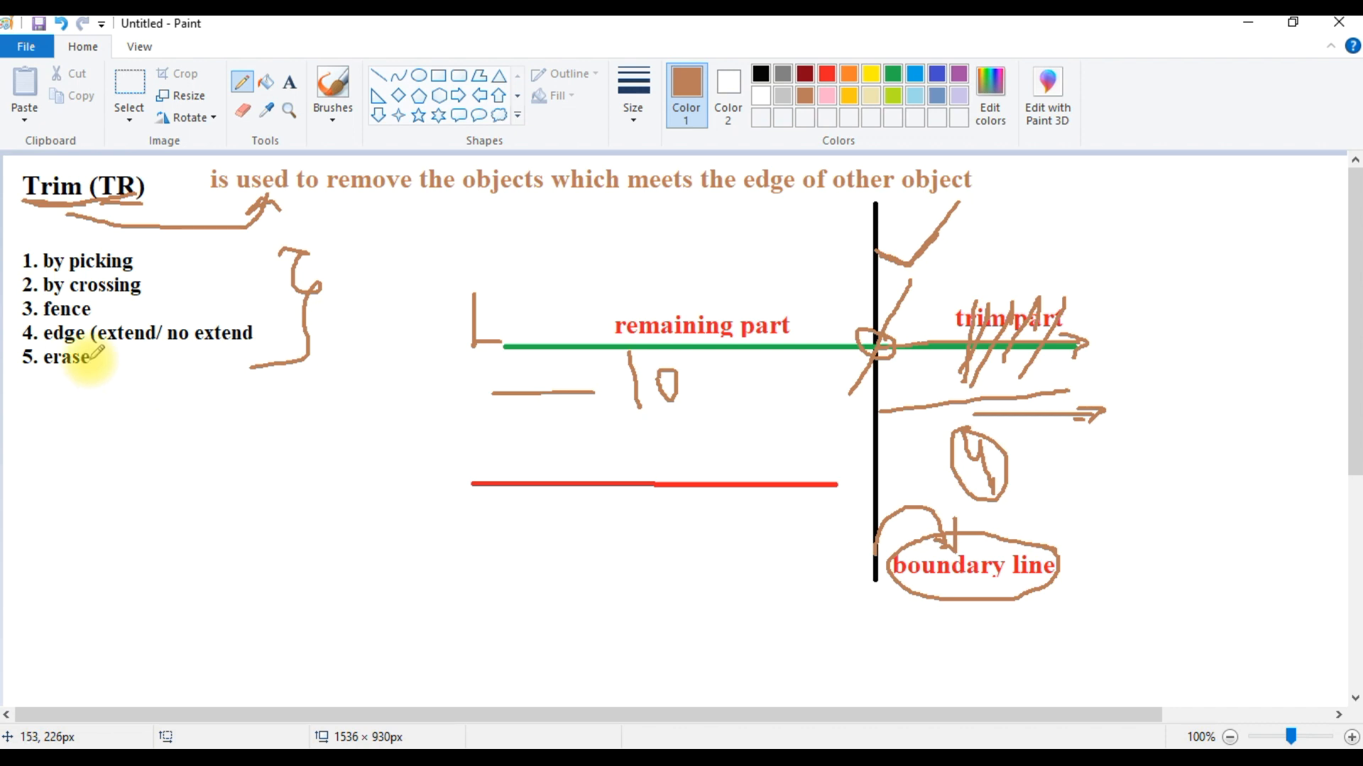
# - Tick each of the five listed trim methods and underline the words extend and no extend
pyautogui.moveTo(11, 264)
pyautogui.mouseDown()
pyautogui.moveTo(49, 248)
pyautogui.moveTo(25, 294)
pyautogui.moveTo(49, 250)
pyautogui.mouseUp()
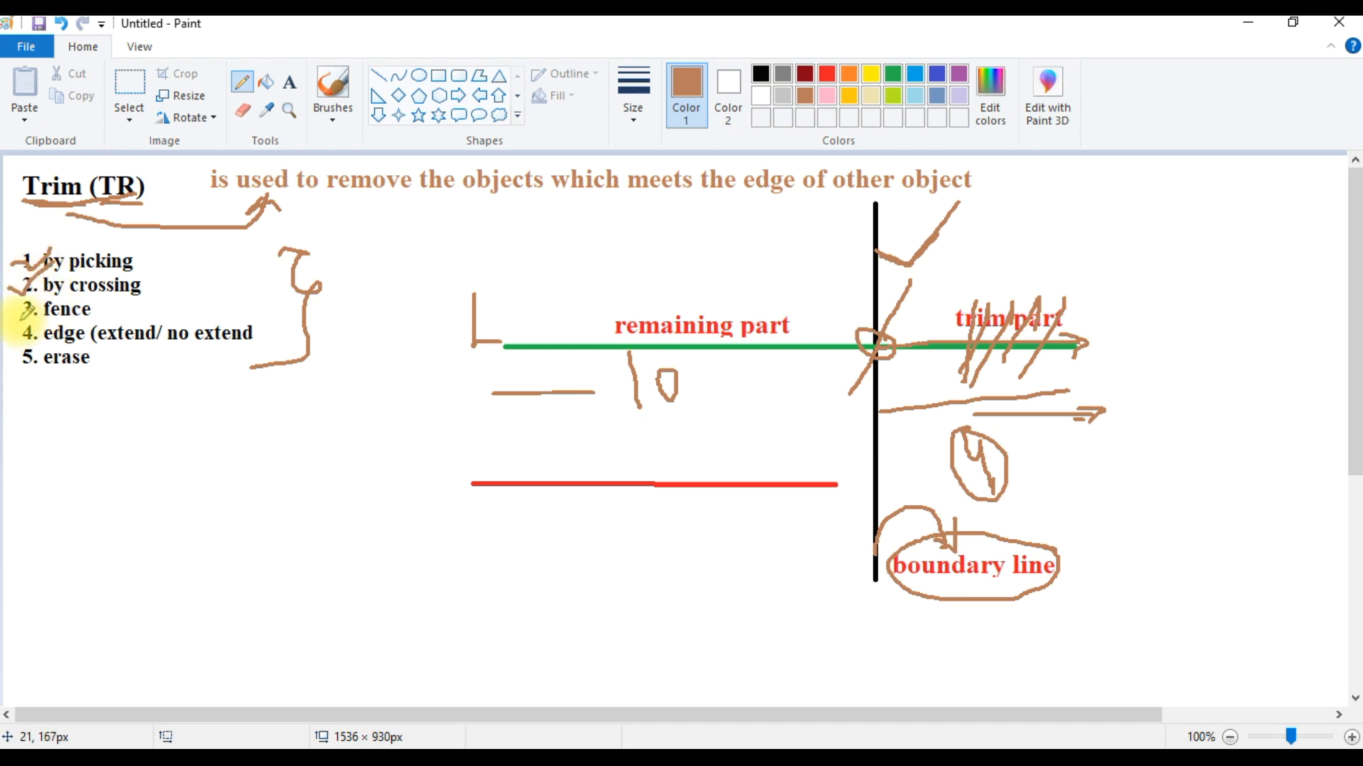
pyautogui.moveTo(10, 313); pyautogui.dragTo(50, 291)
pyautogui.moveTo(10, 334)
pyautogui.mouseDown()
pyautogui.moveTo(40, 341)
pyautogui.moveTo(79, 287)
pyautogui.mouseUp()
pyautogui.moveTo(102, 349); pyautogui.dragTo(253, 343)
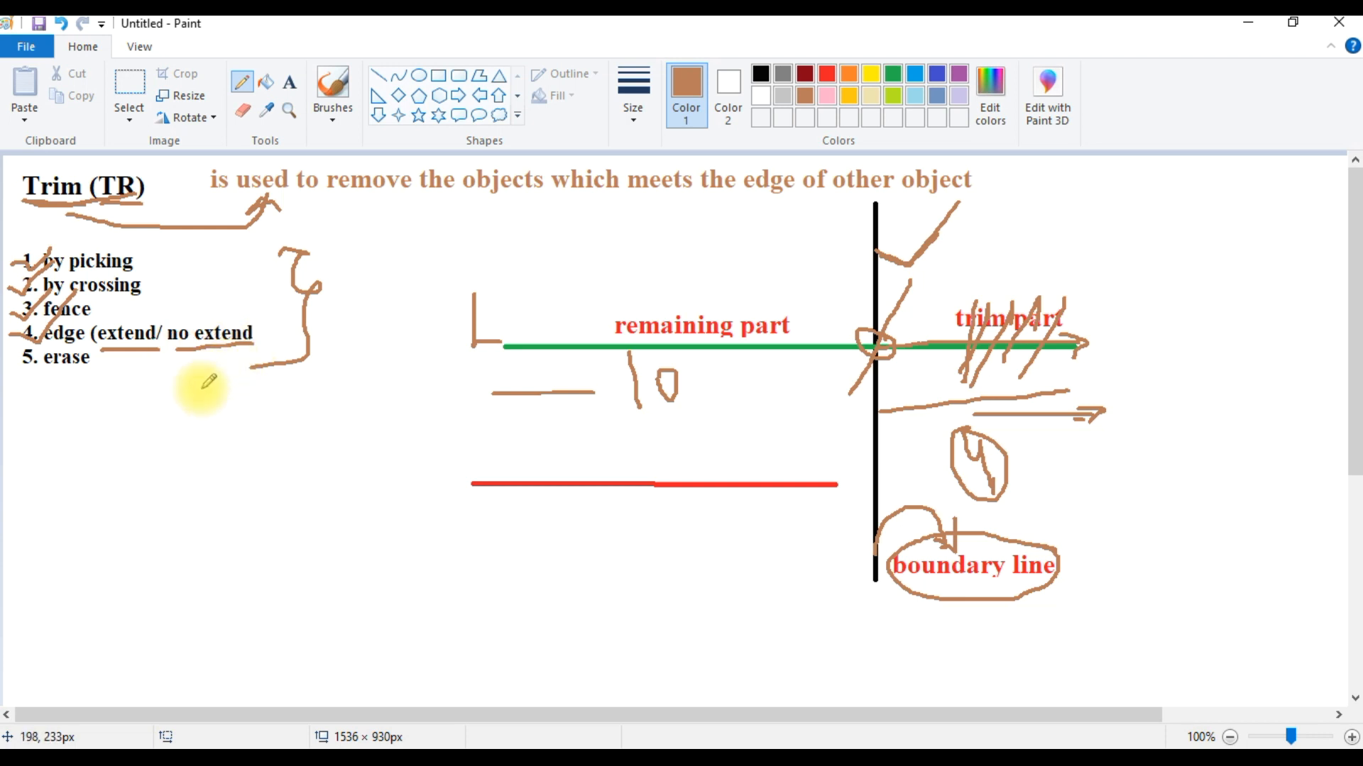
pyautogui.moveTo(8, 365); pyautogui.dragTo(39, 332)
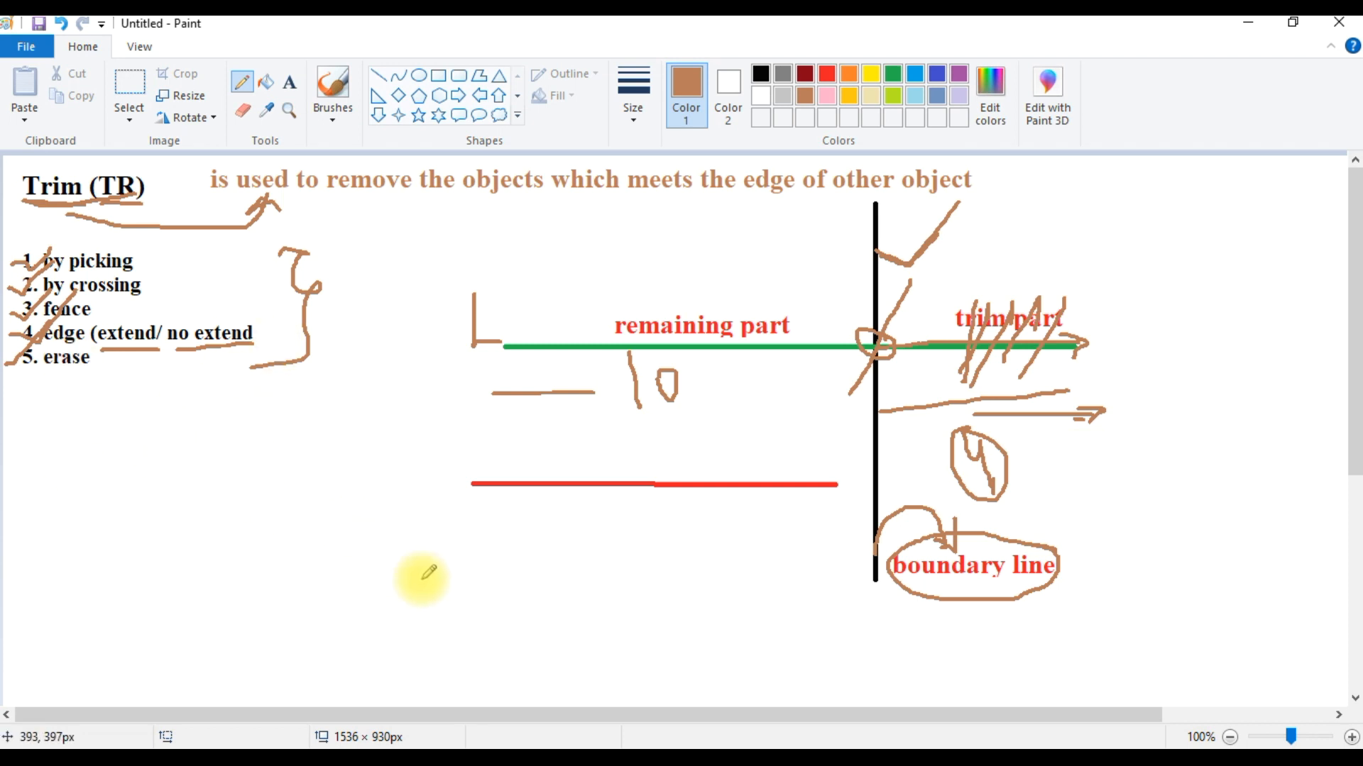
# - Switch to the AutoCAD drawing a.dwg and locate the Trim command among the Modify commands
pyautogui.click(500, 758)
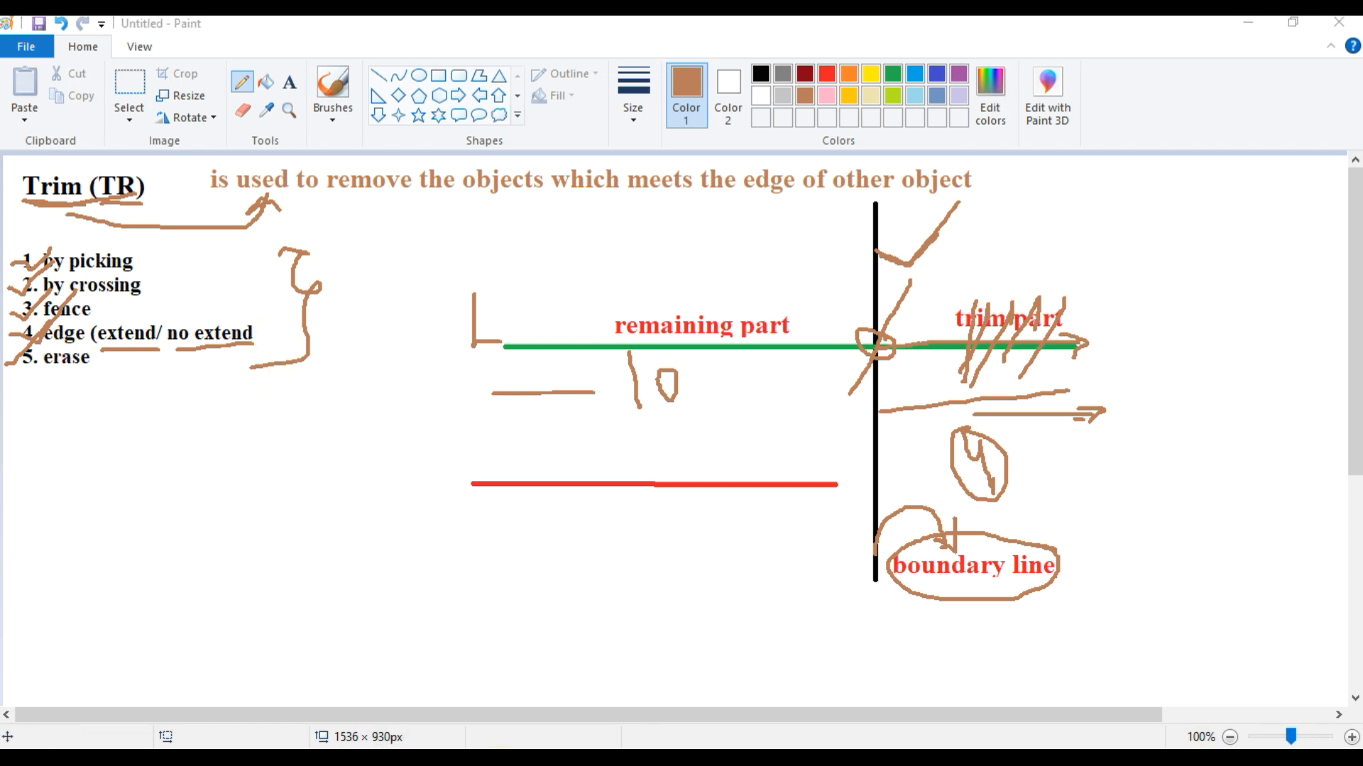
pyautogui.moveTo(581, 535)
pyautogui.mouseDown(button='middle')
pyautogui.moveTo(554, 545)
pyautogui.moveTo(563, 561)
pyautogui.mouseUp(button='middle')
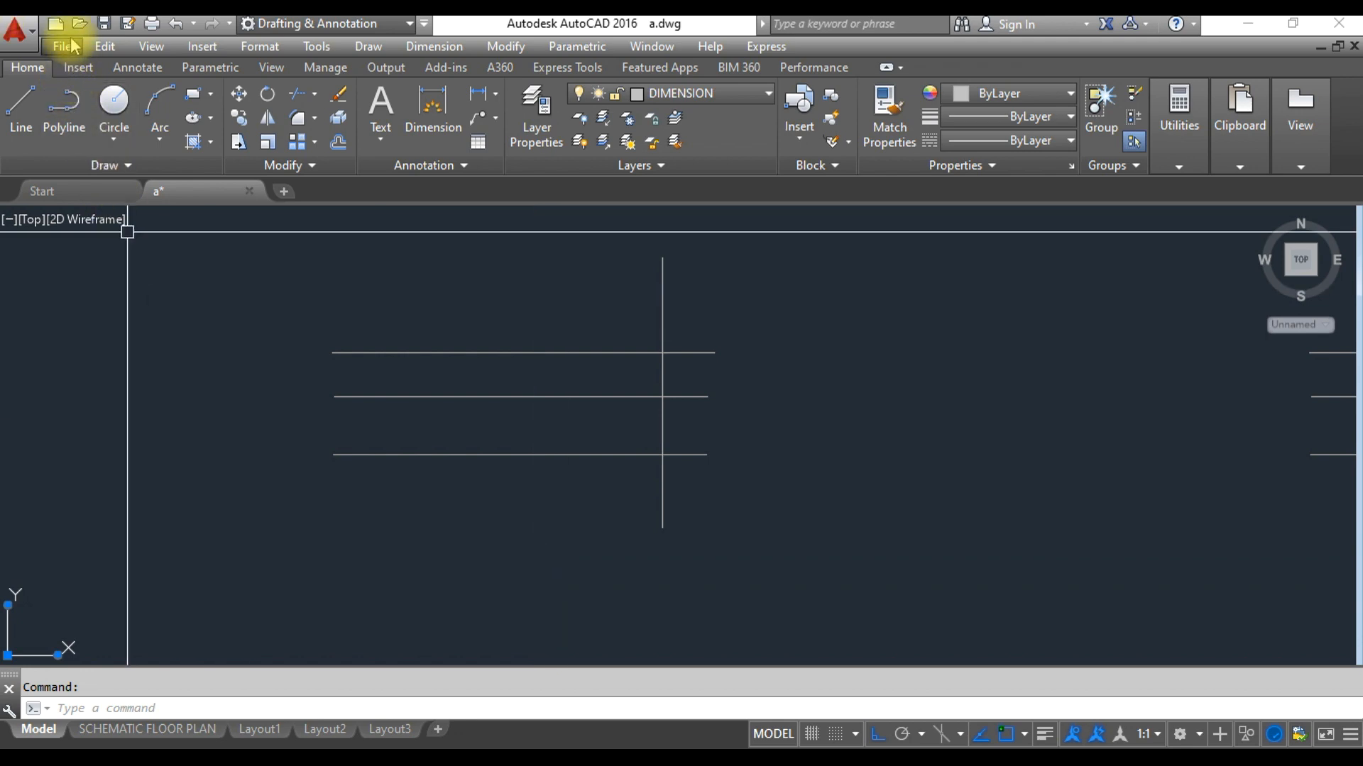
pyautogui.click(505, 50)
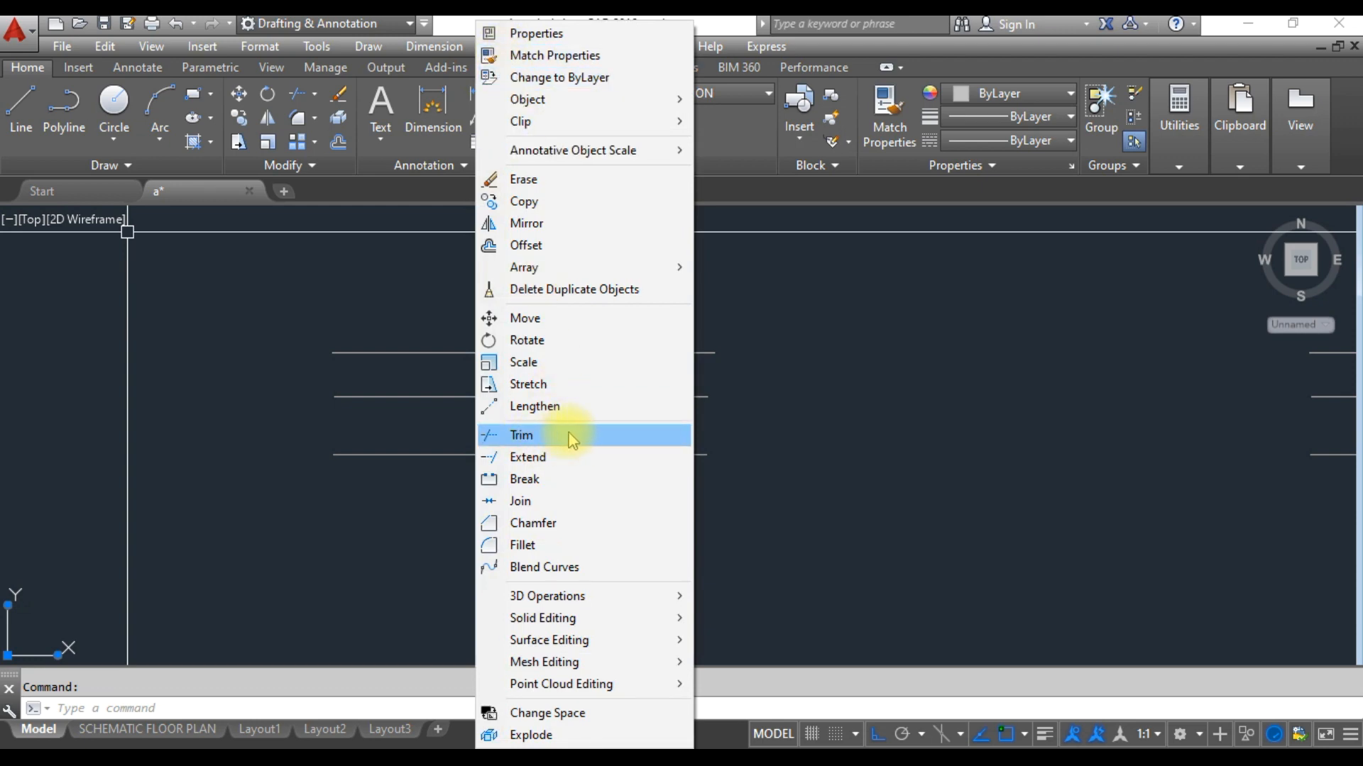
pyautogui.click(328, 317)
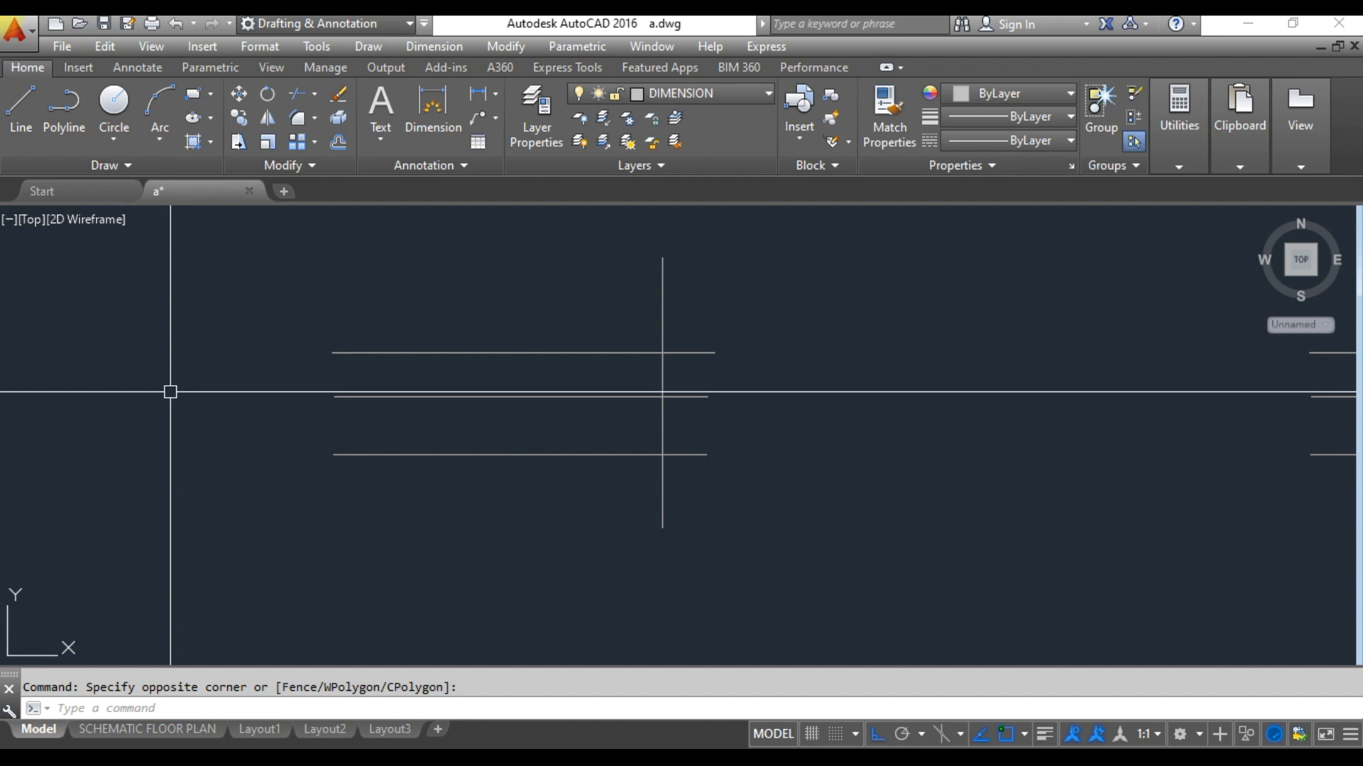
# - Using the vertical line as cutting edge, trim the upper and lower horizontal lines to its right and the middle one to its left
pyautogui.write('TR')
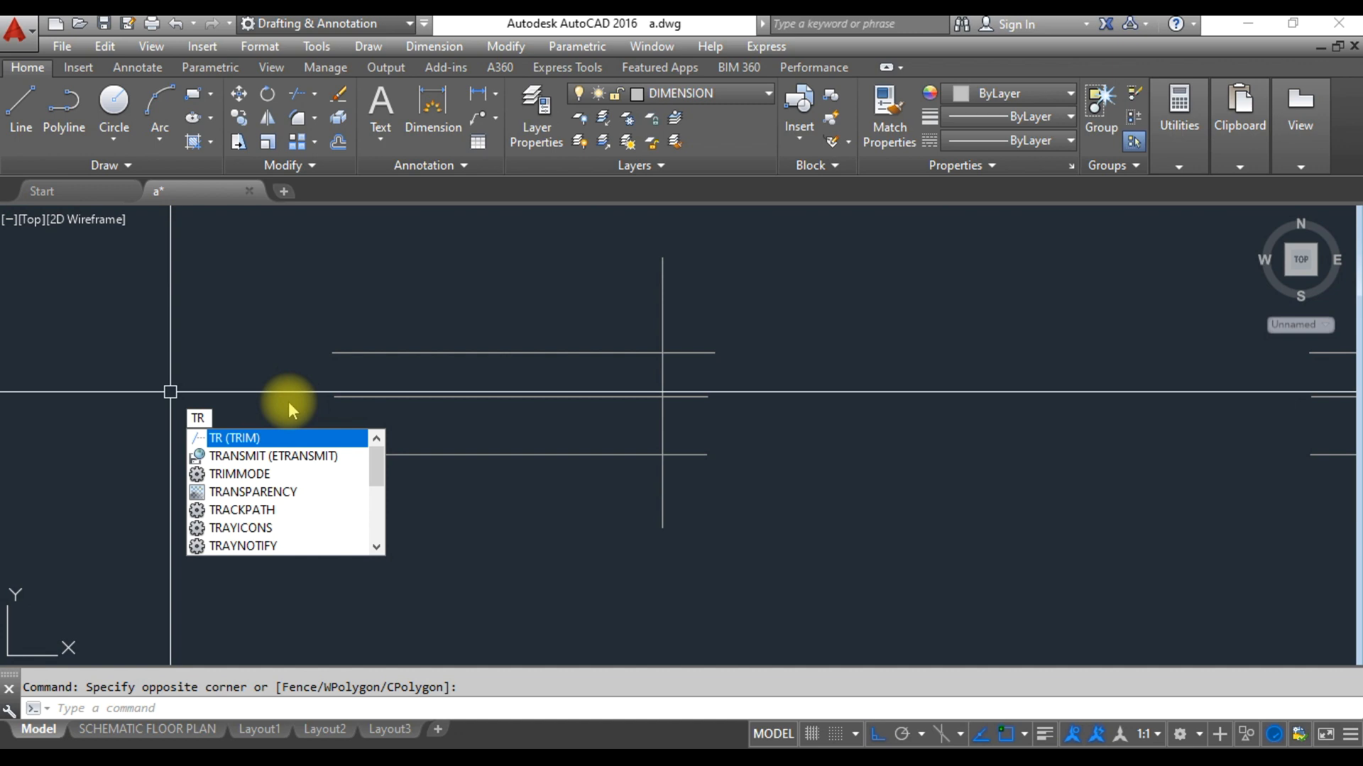
pyautogui.press('Return')
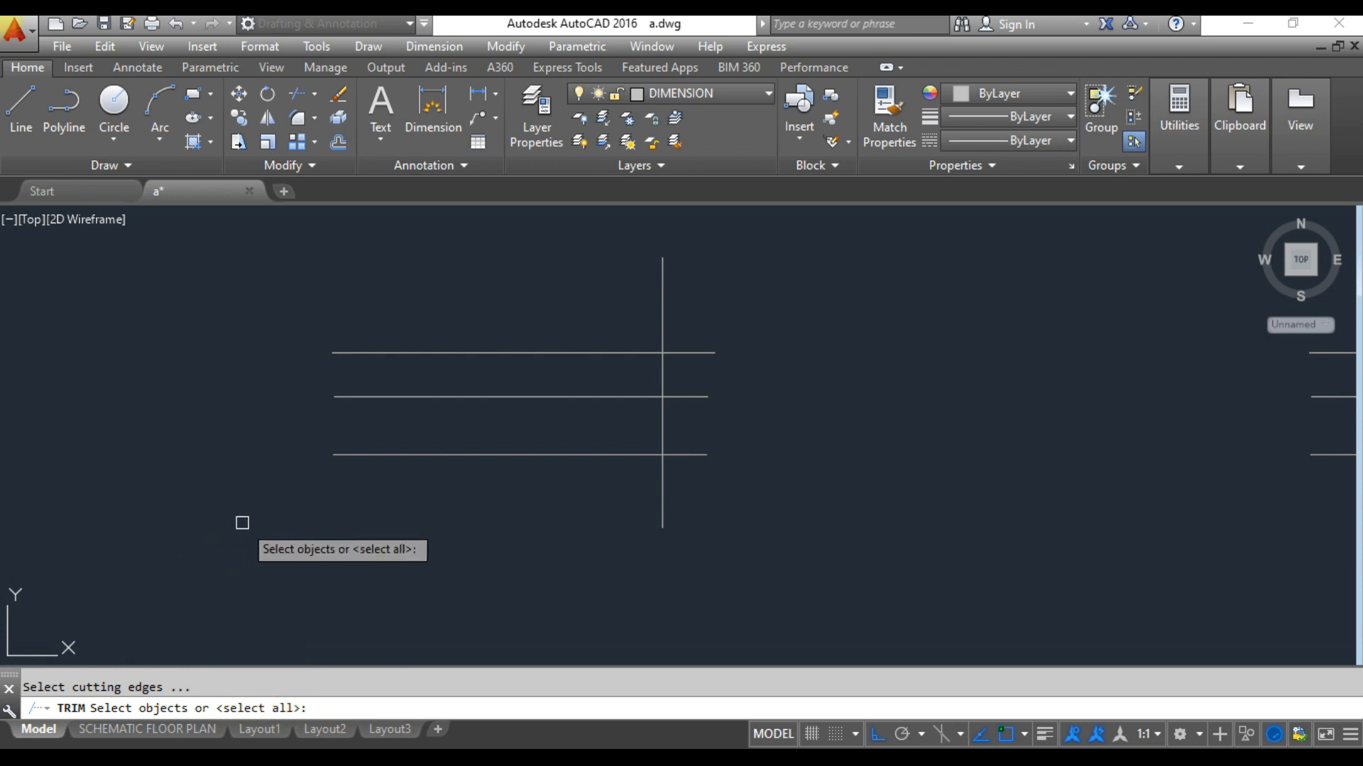
pyautogui.click(662, 516)
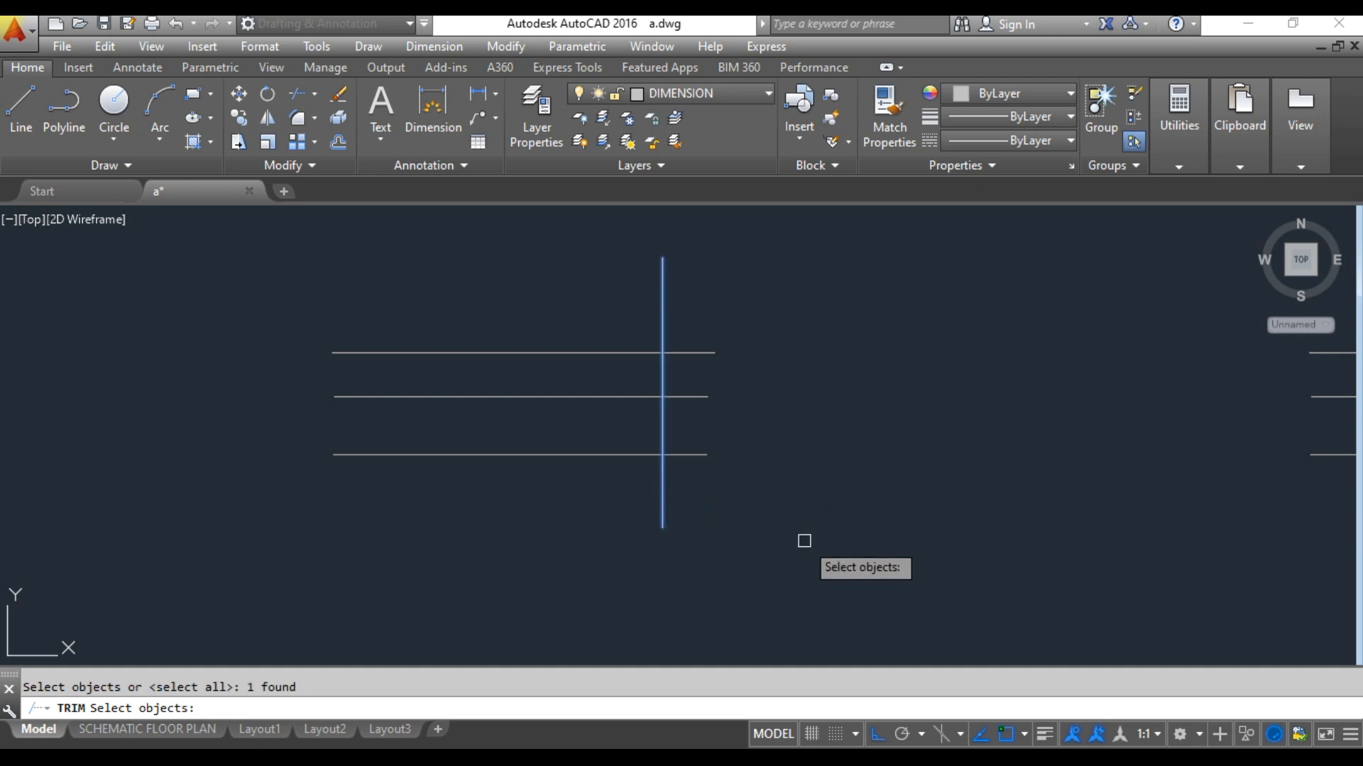
pyautogui.press('Return')
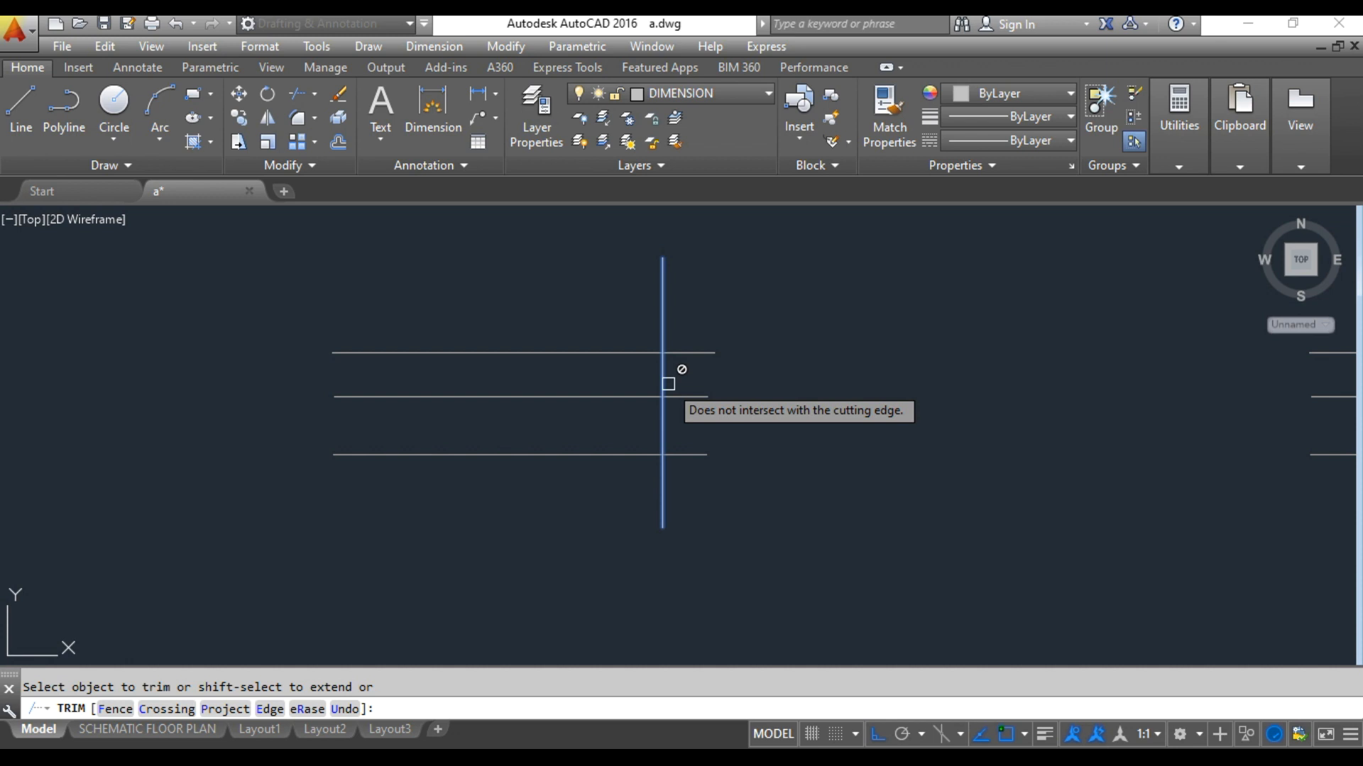
pyautogui.click(690, 353)
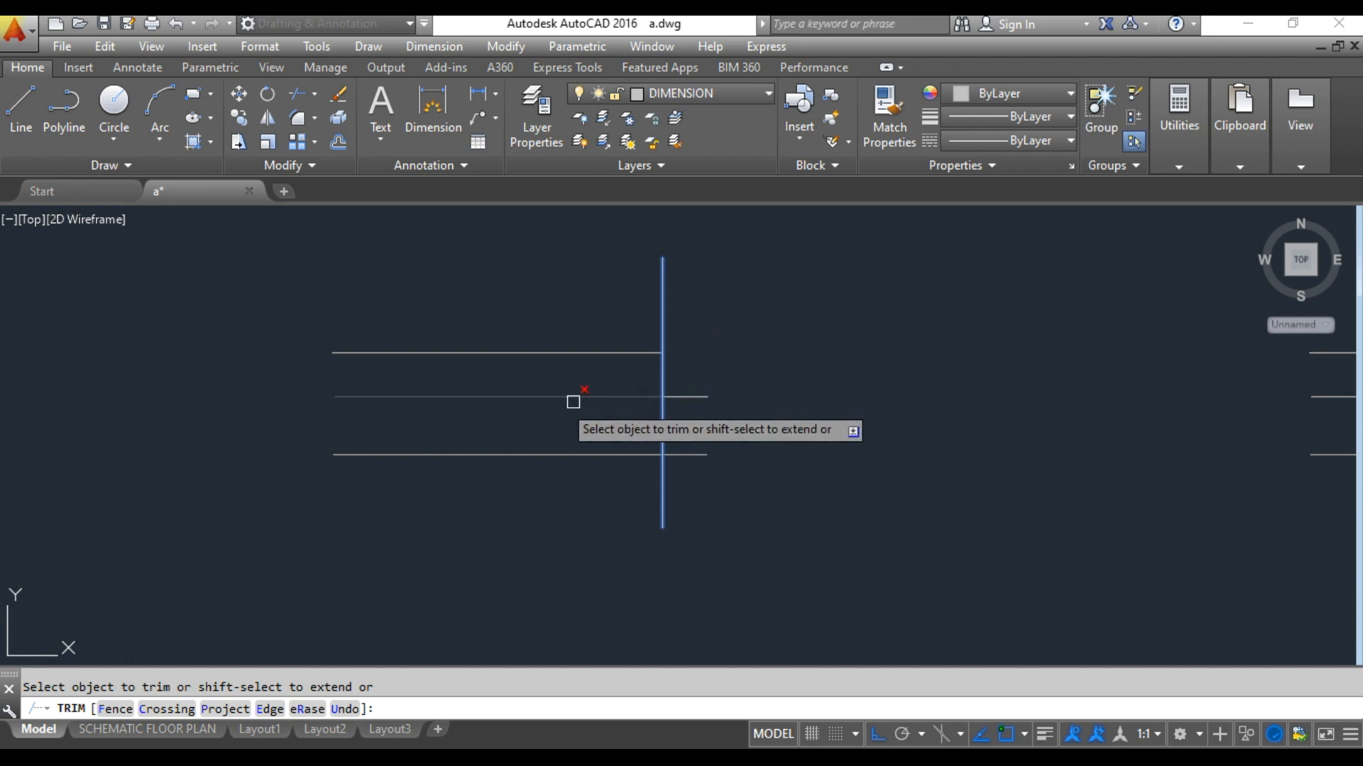
pyautogui.click(501, 396)
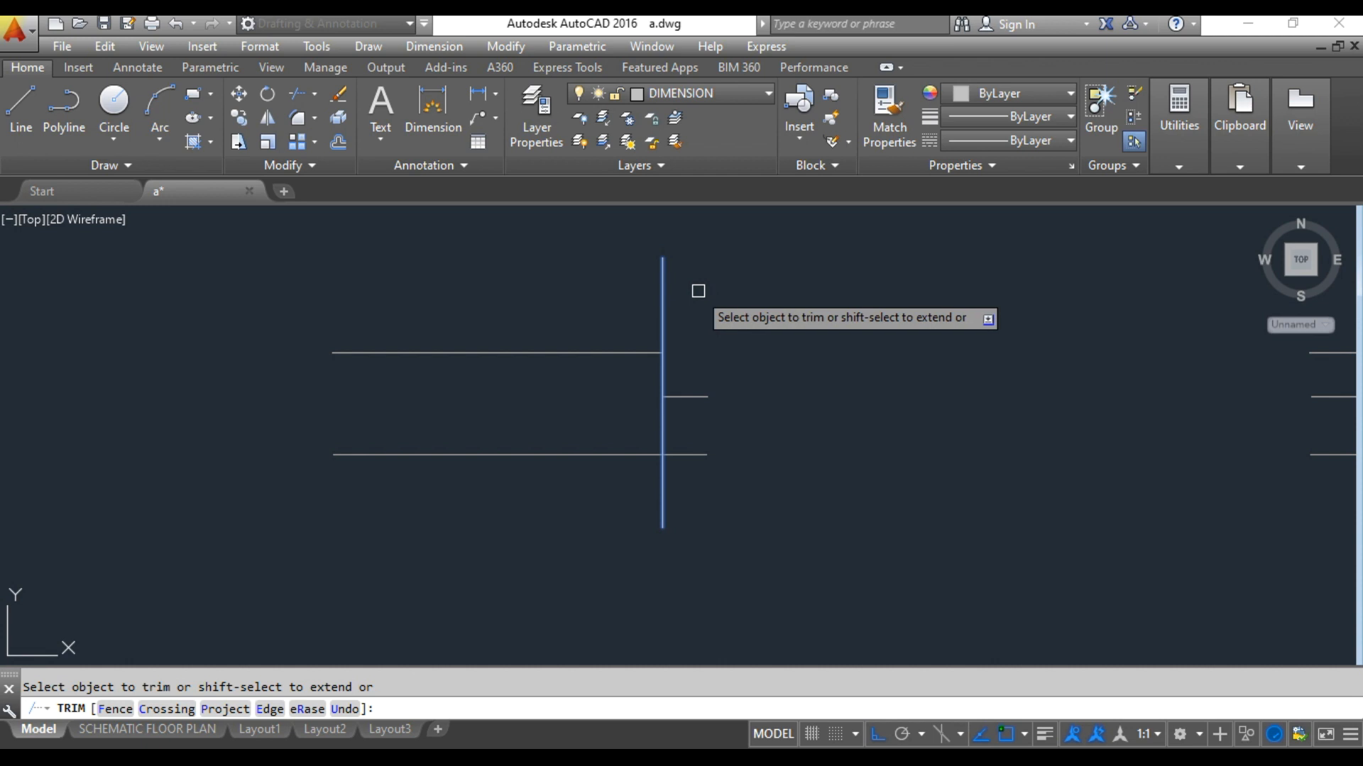
pyautogui.click(694, 456)
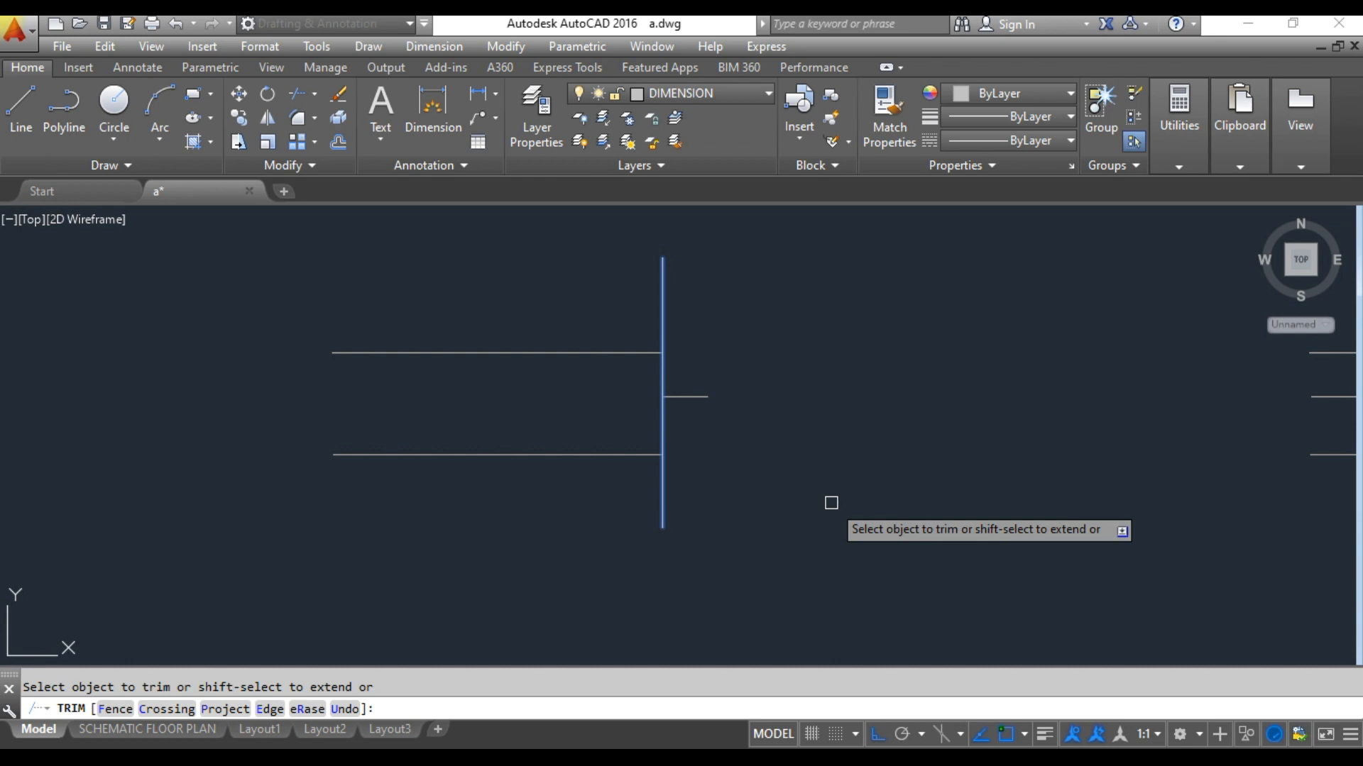
pyautogui.press('Escape')
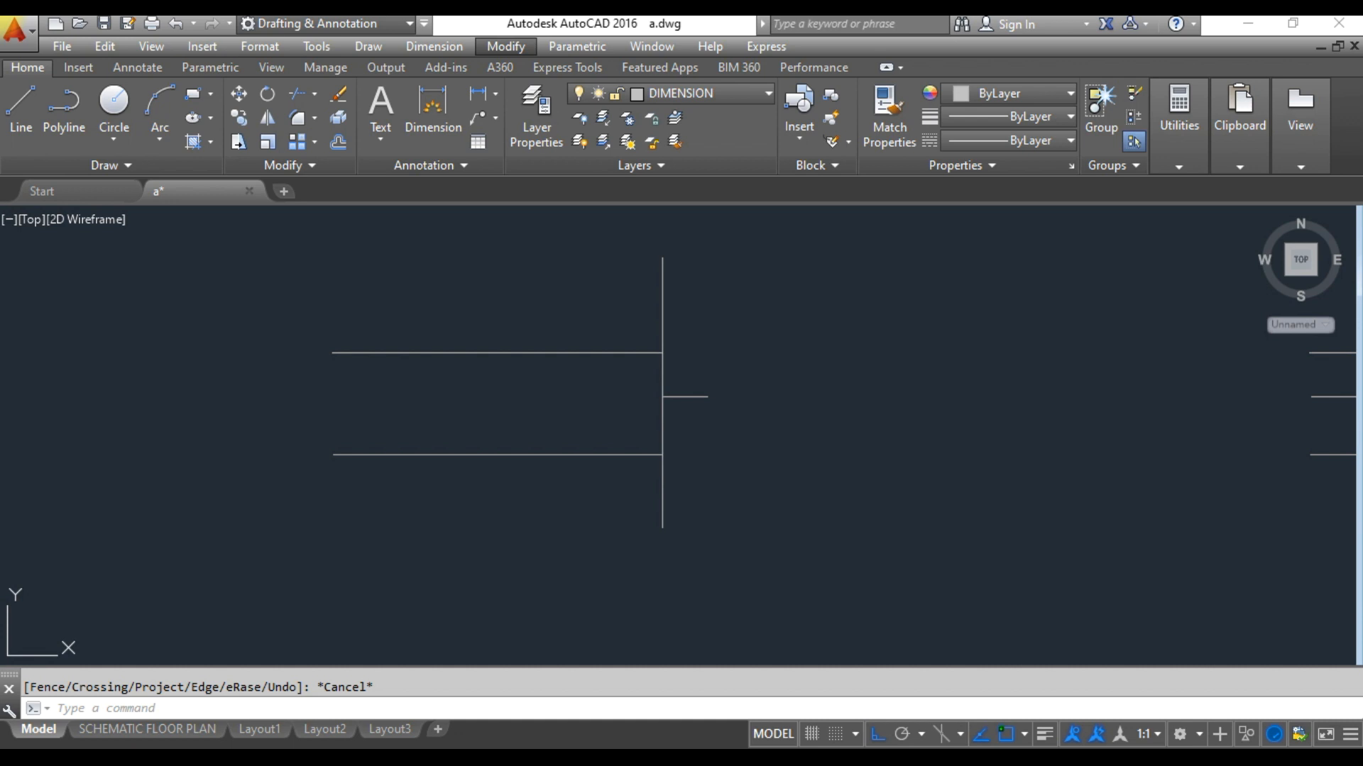
# - Undo the last trim of the three horizontal lines
pyautogui.click(746, 471)
pyautogui.click(766, 513)
pyautogui.hotkey('ctrl', 'z')
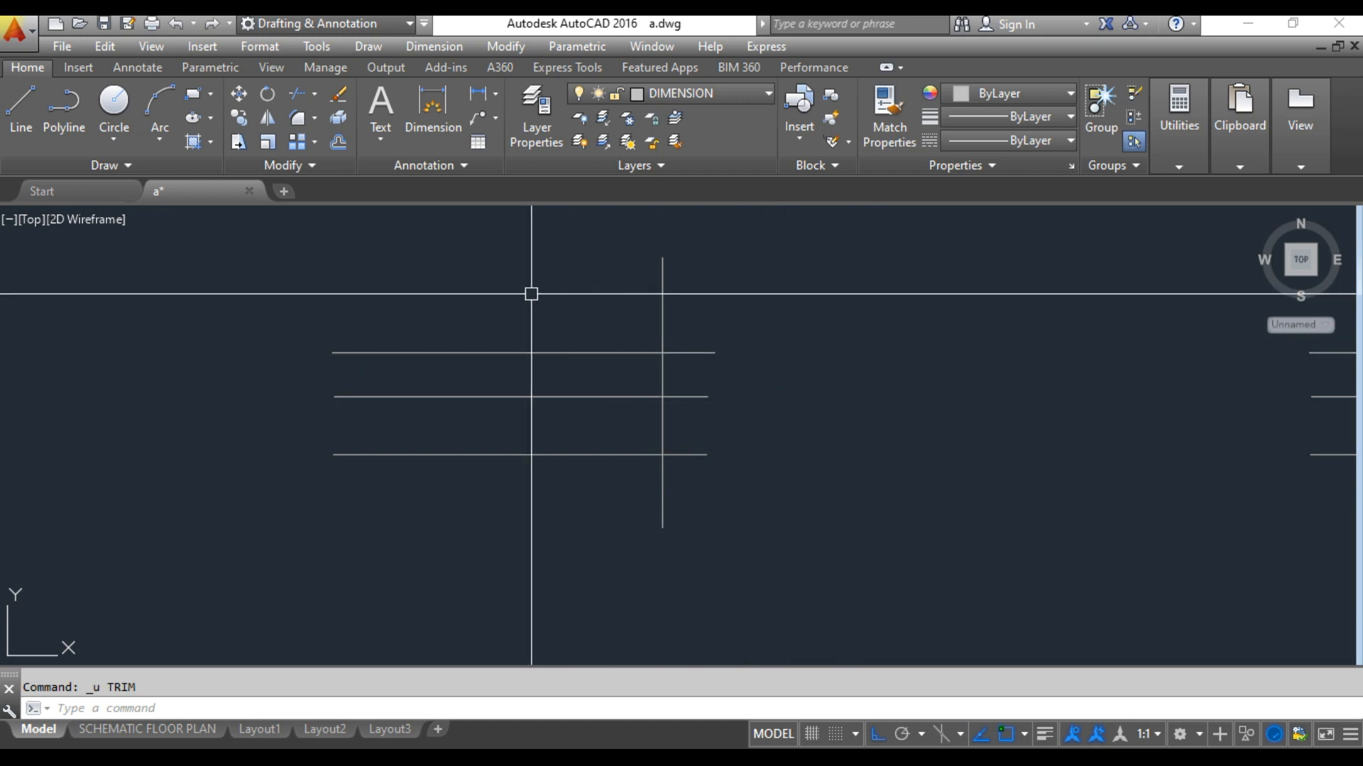
# - Using the vertical line as cutting edge, trim all three horizontal lines to its right with the Crossing option, and undo the trim
pyautogui.write('tr')
pyautogui.press('Return')
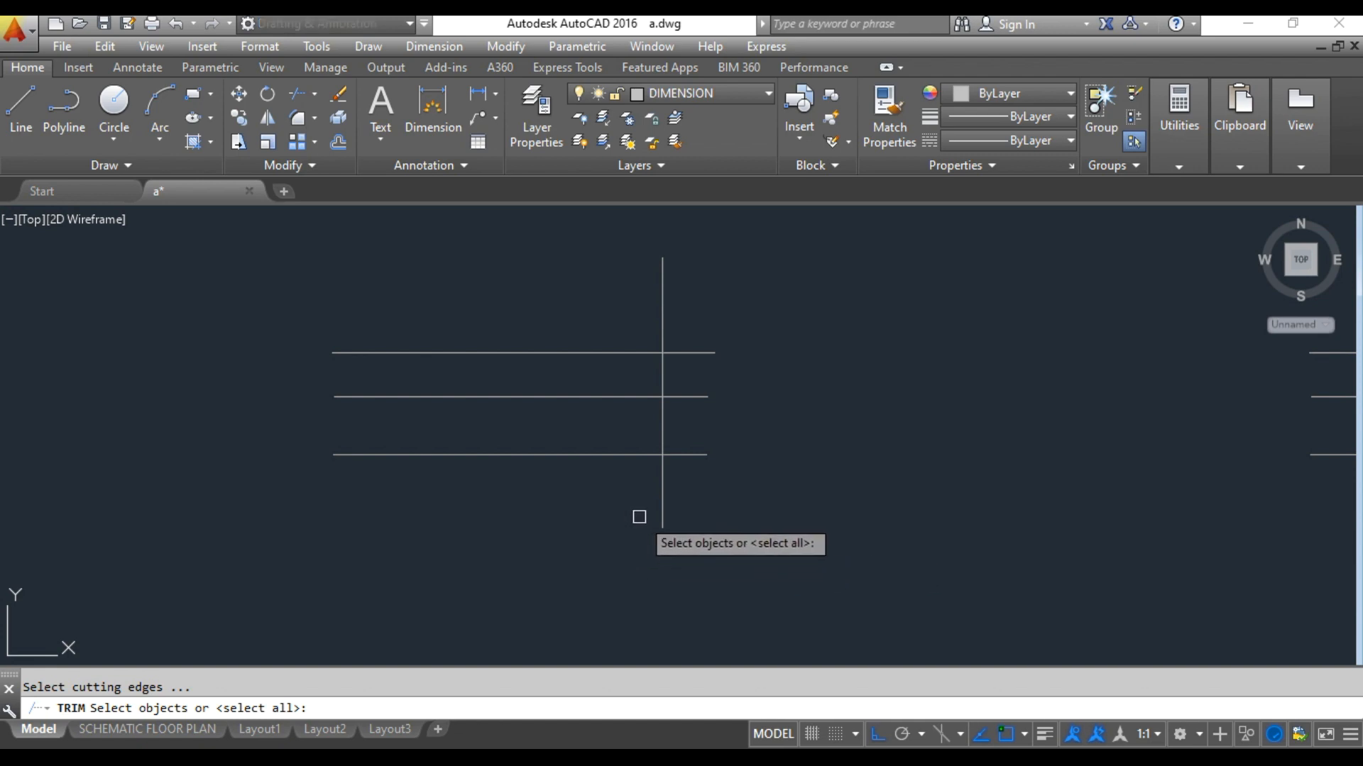
pyautogui.click(665, 511)
pyautogui.press('Return')
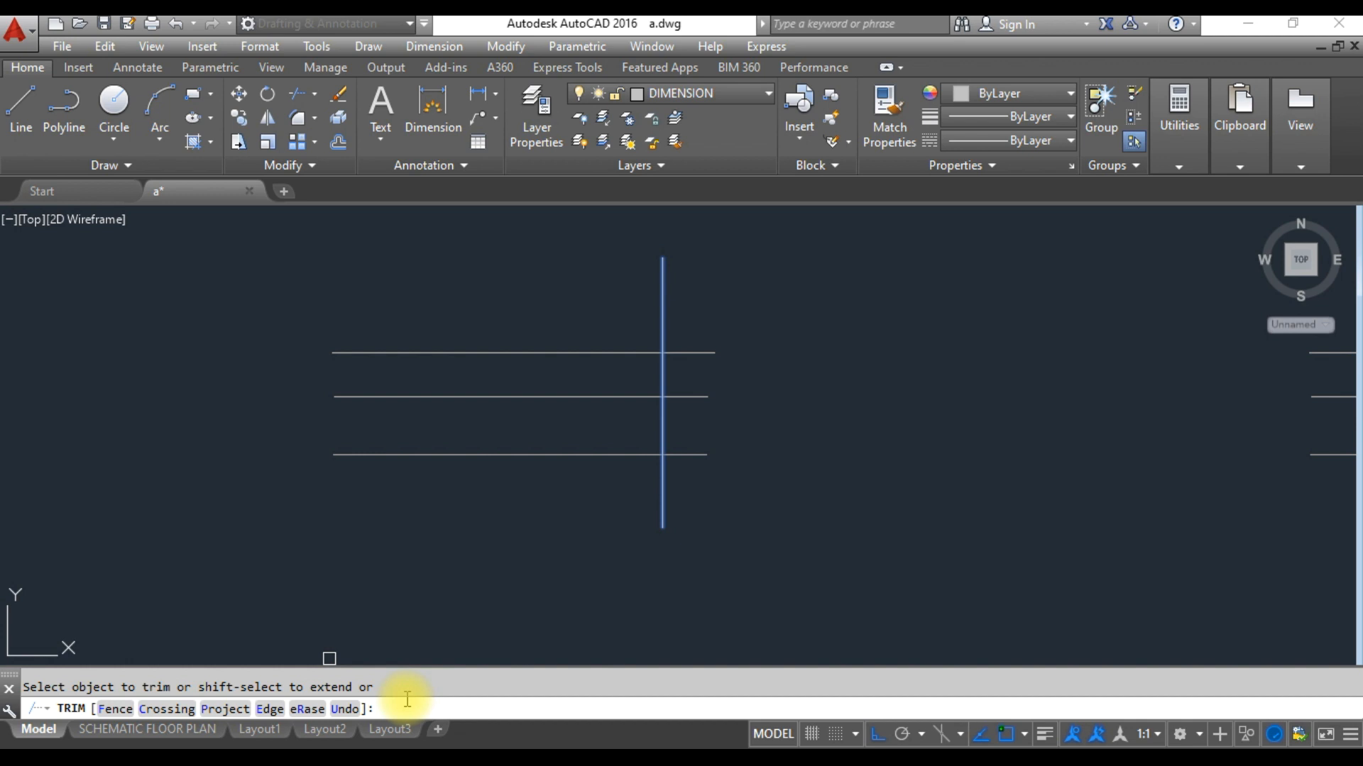
pyautogui.click(167, 709)
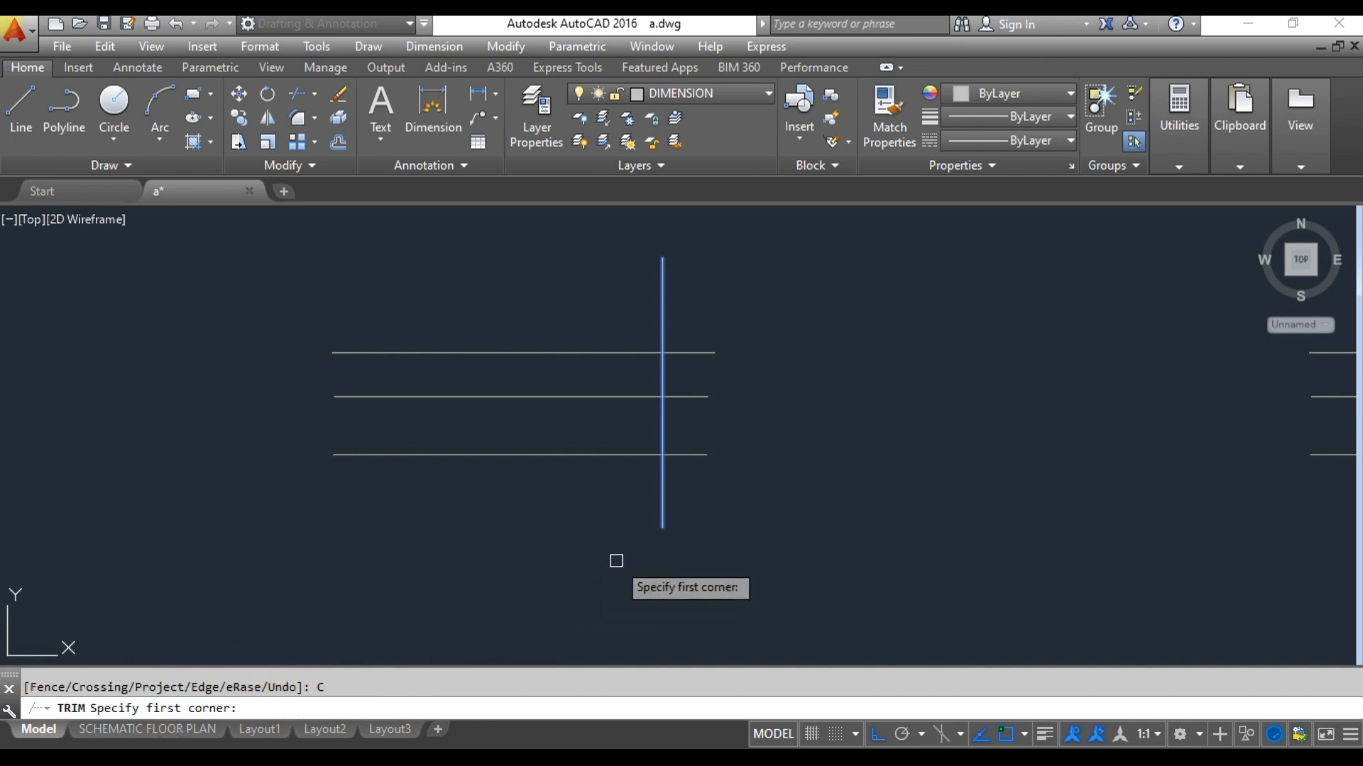
pyautogui.click(767, 557)
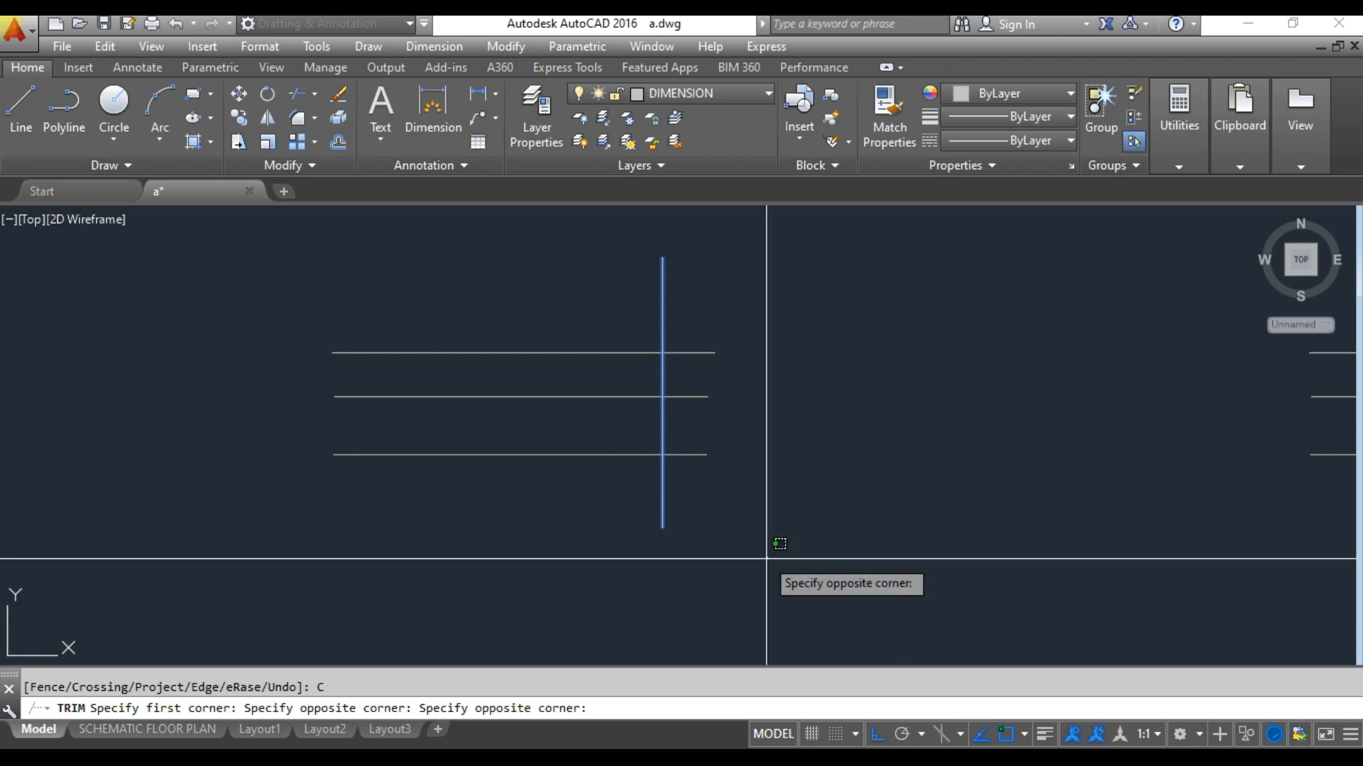
pyautogui.click(680, 327)
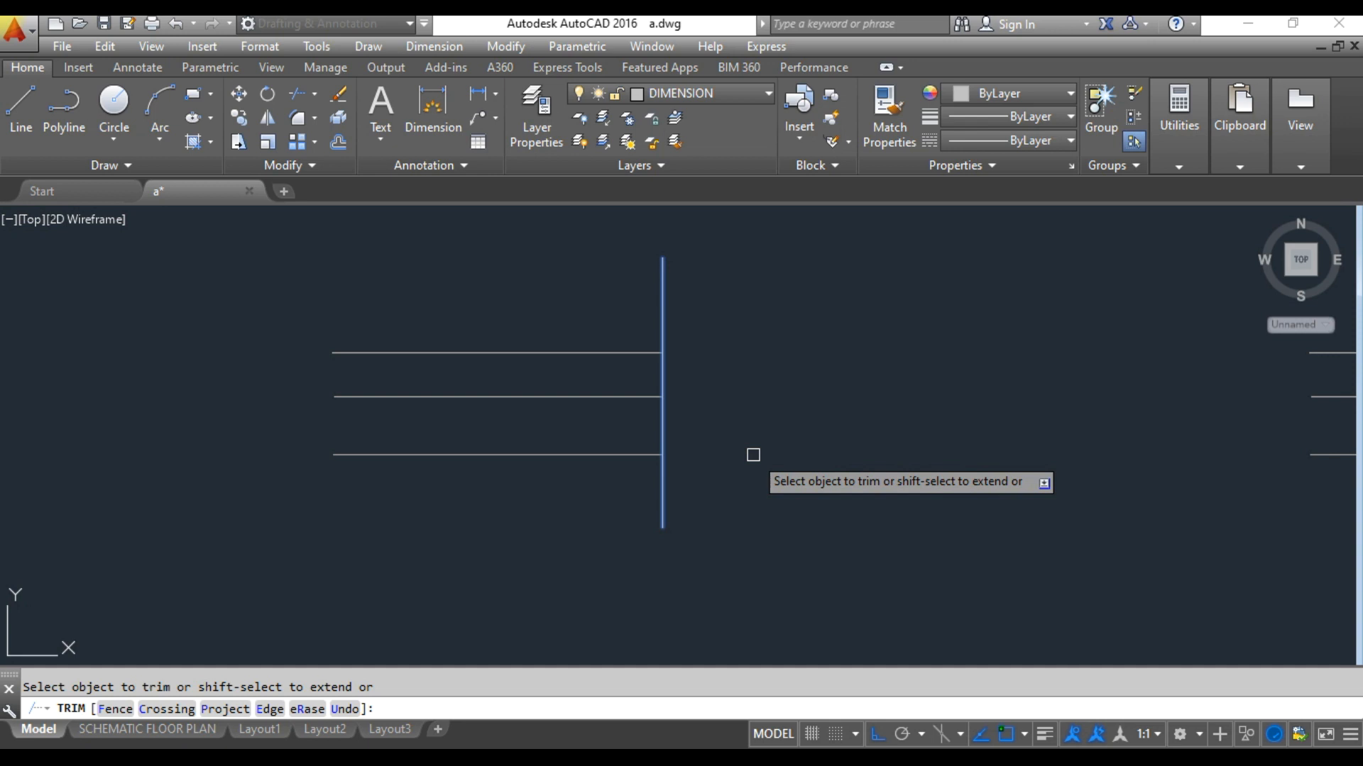
pyautogui.press('Escape')
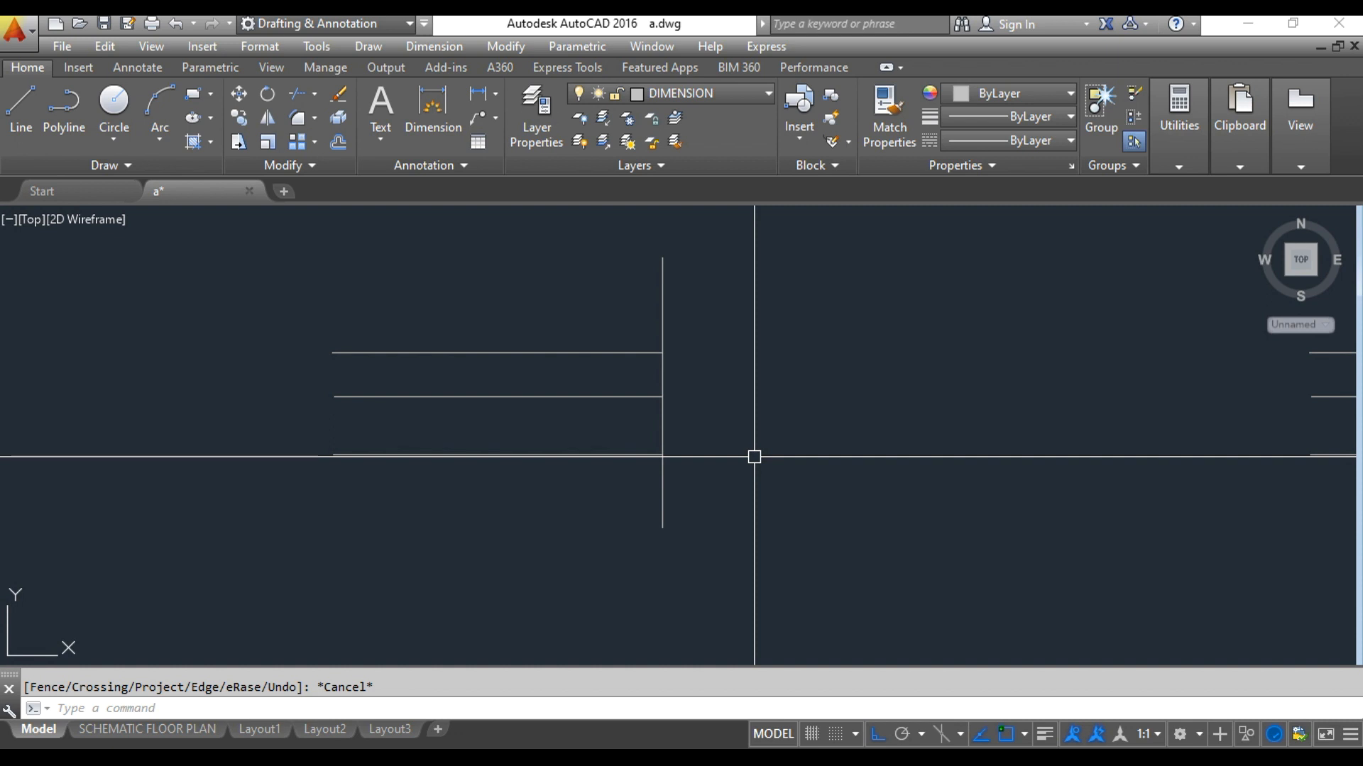
pyautogui.hotkey('ctrl', 'z')
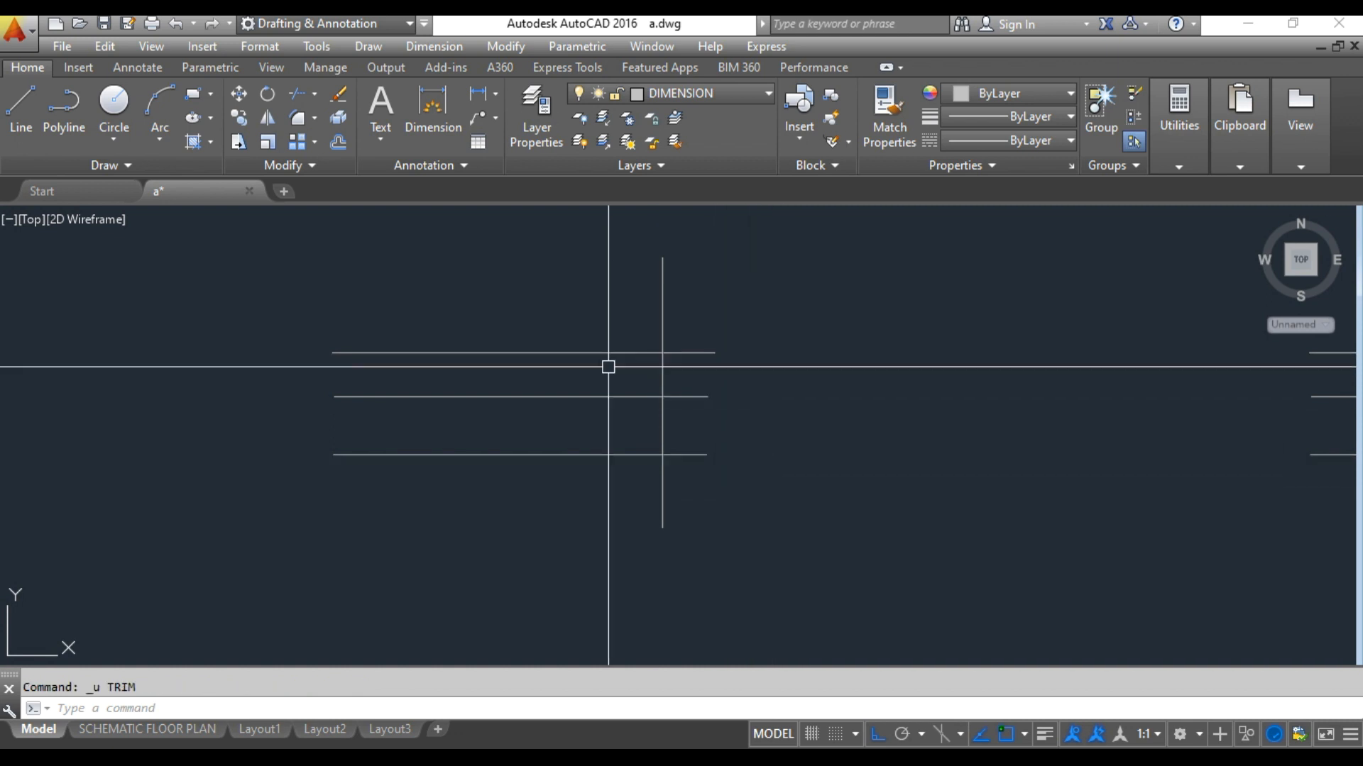
# - Trim the upper and lower horizontal lines left of the vertical cutting edge with a Fence routed around the middle line, and undo it
pyautogui.write('TR')
pyautogui.press('Return')
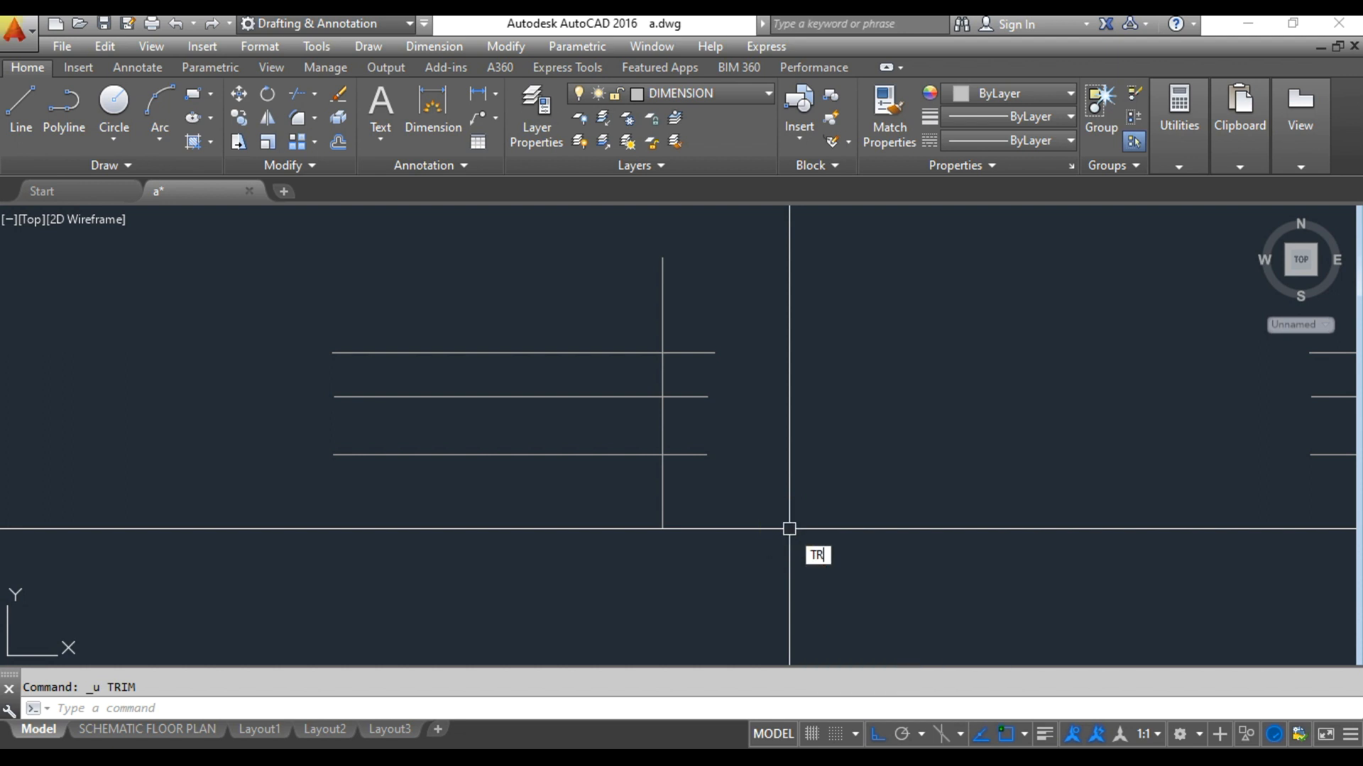
pyautogui.click(663, 511)
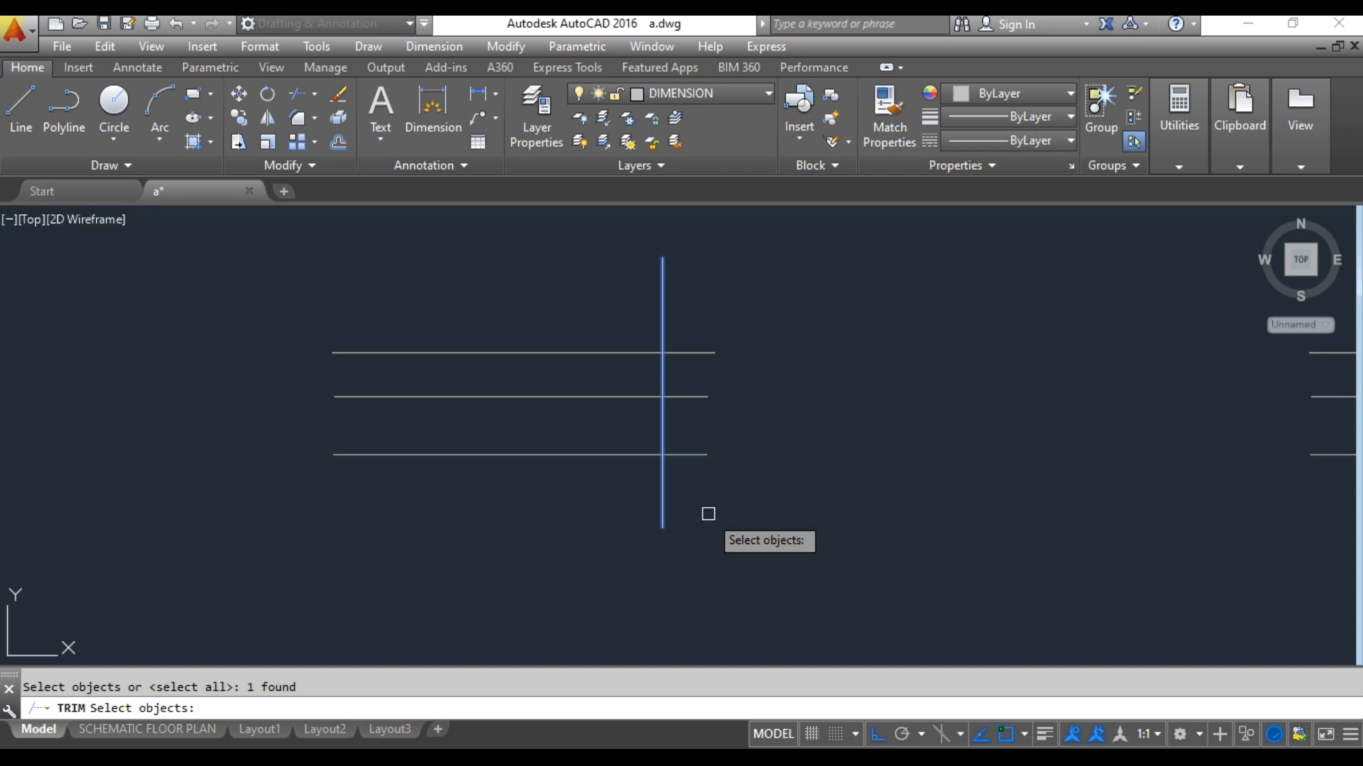
pyautogui.press('Return')
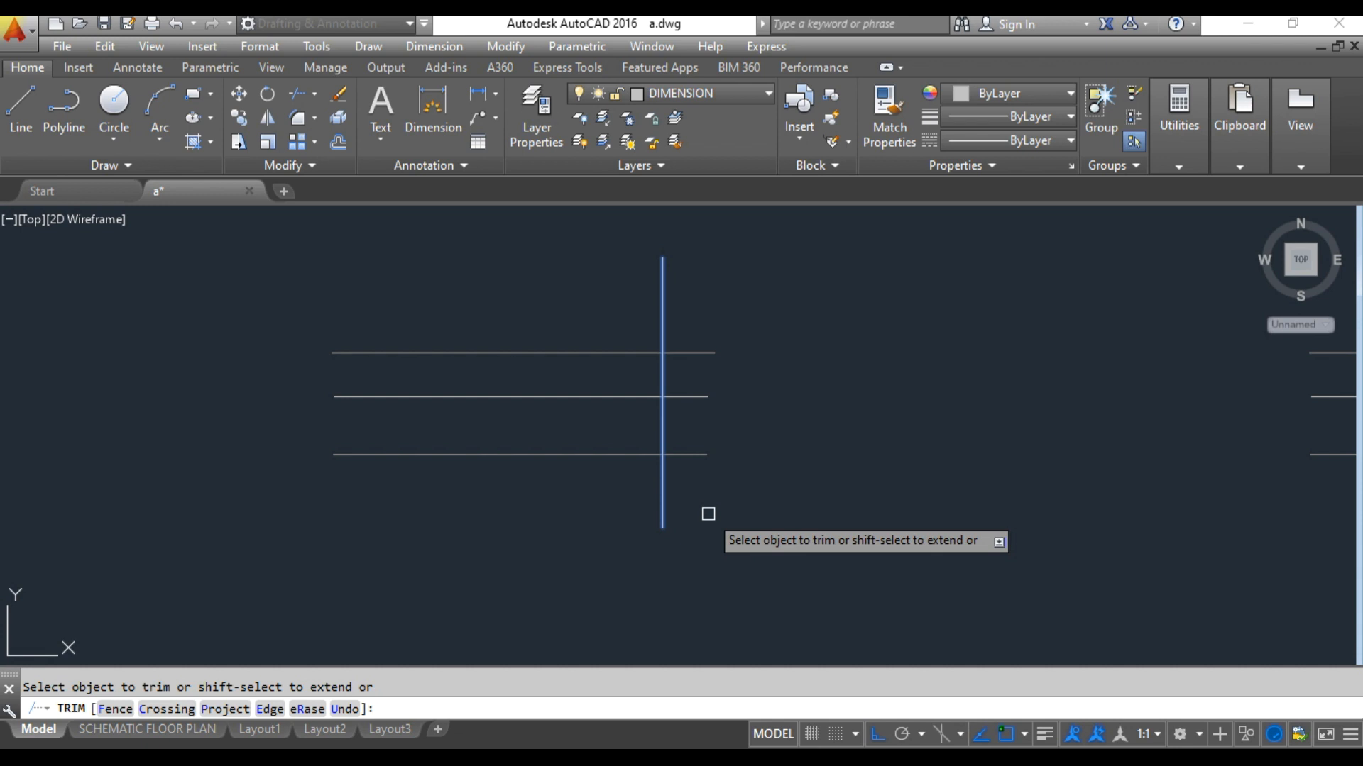
pyautogui.write('f')
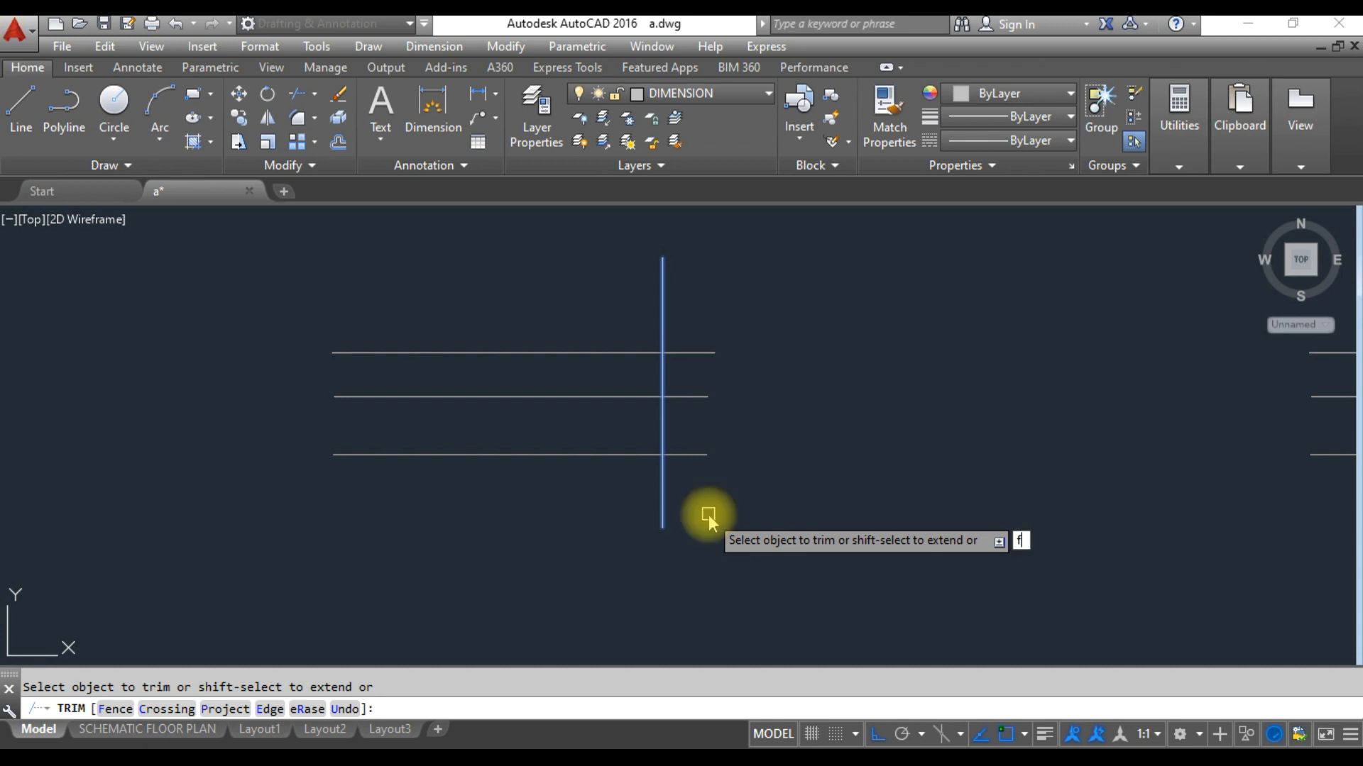
pyautogui.press('Return')
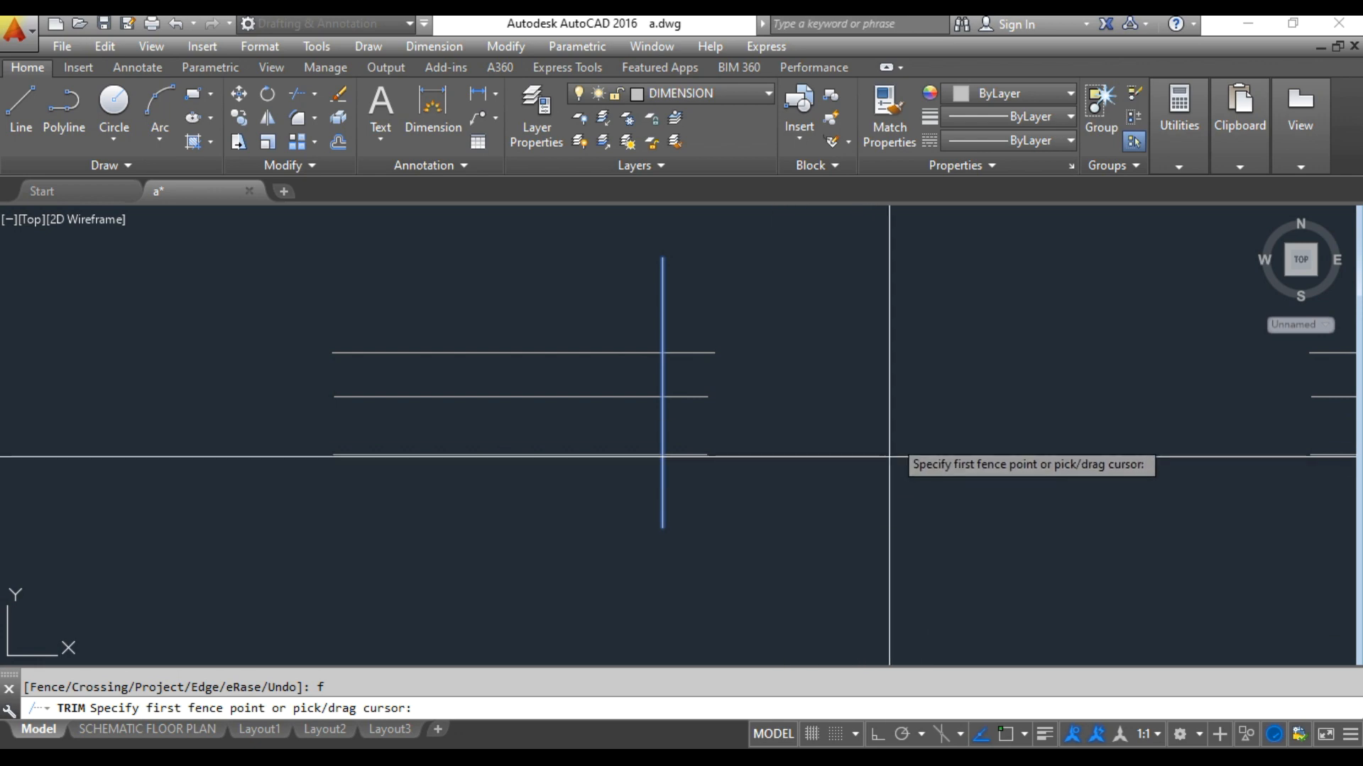
pyautogui.click(447, 296)
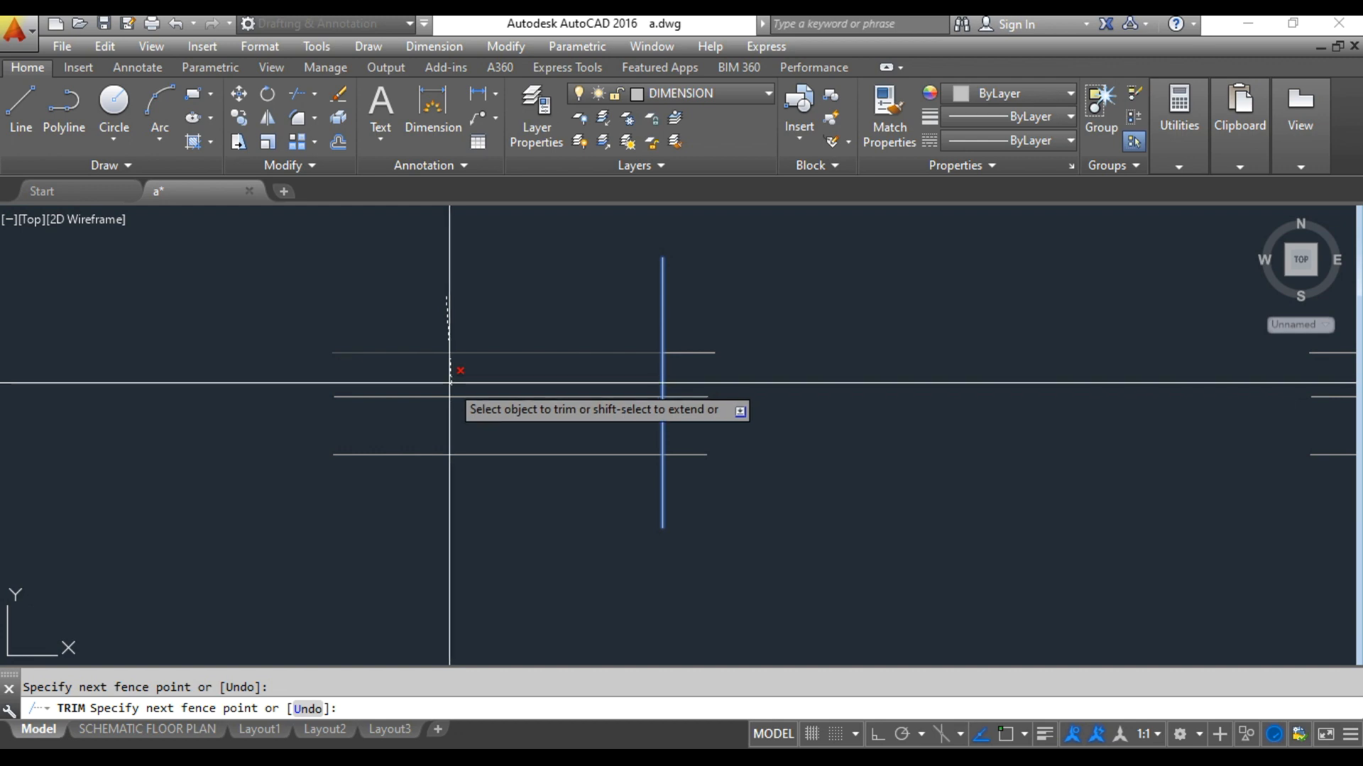
pyautogui.click(449, 383)
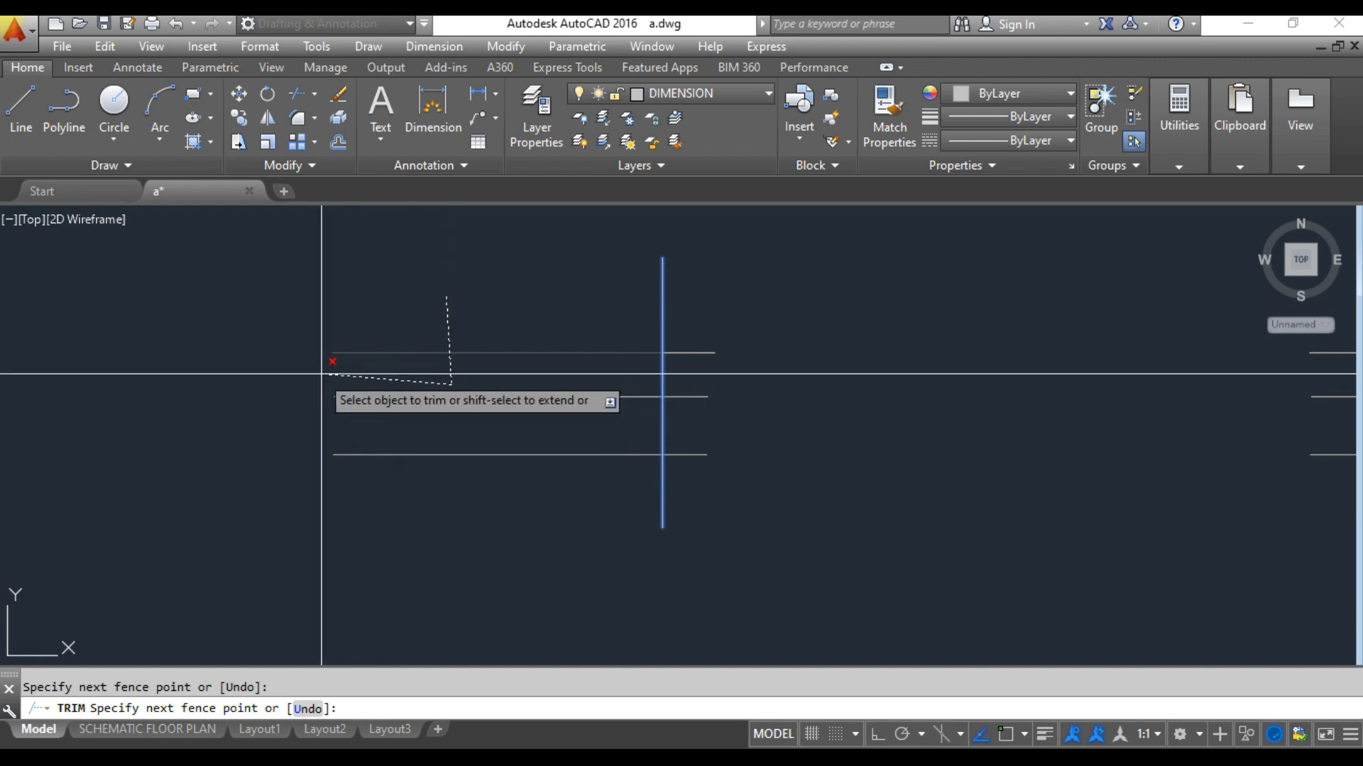
pyautogui.click(295, 377)
pyautogui.click(300, 424)
pyautogui.click(445, 432)
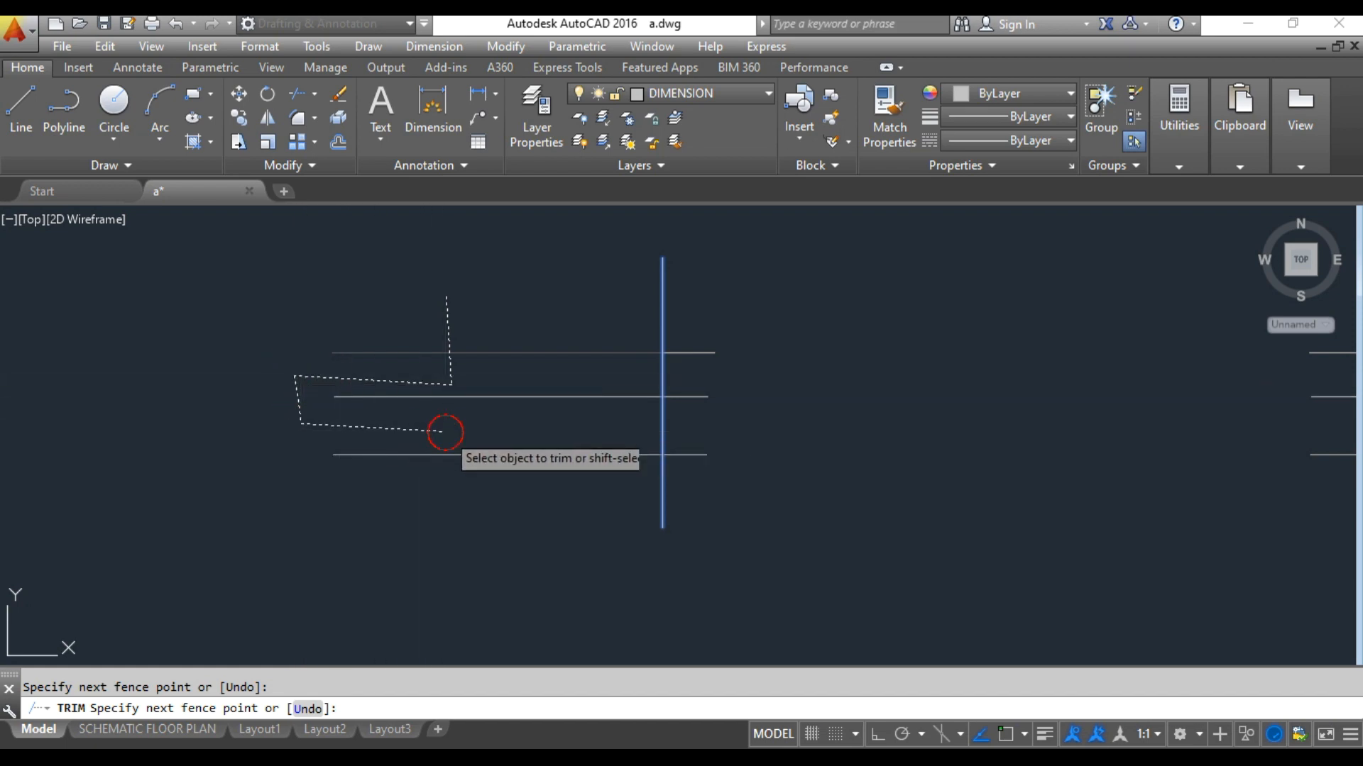
pyautogui.click(445, 516)
pyautogui.press('Return')
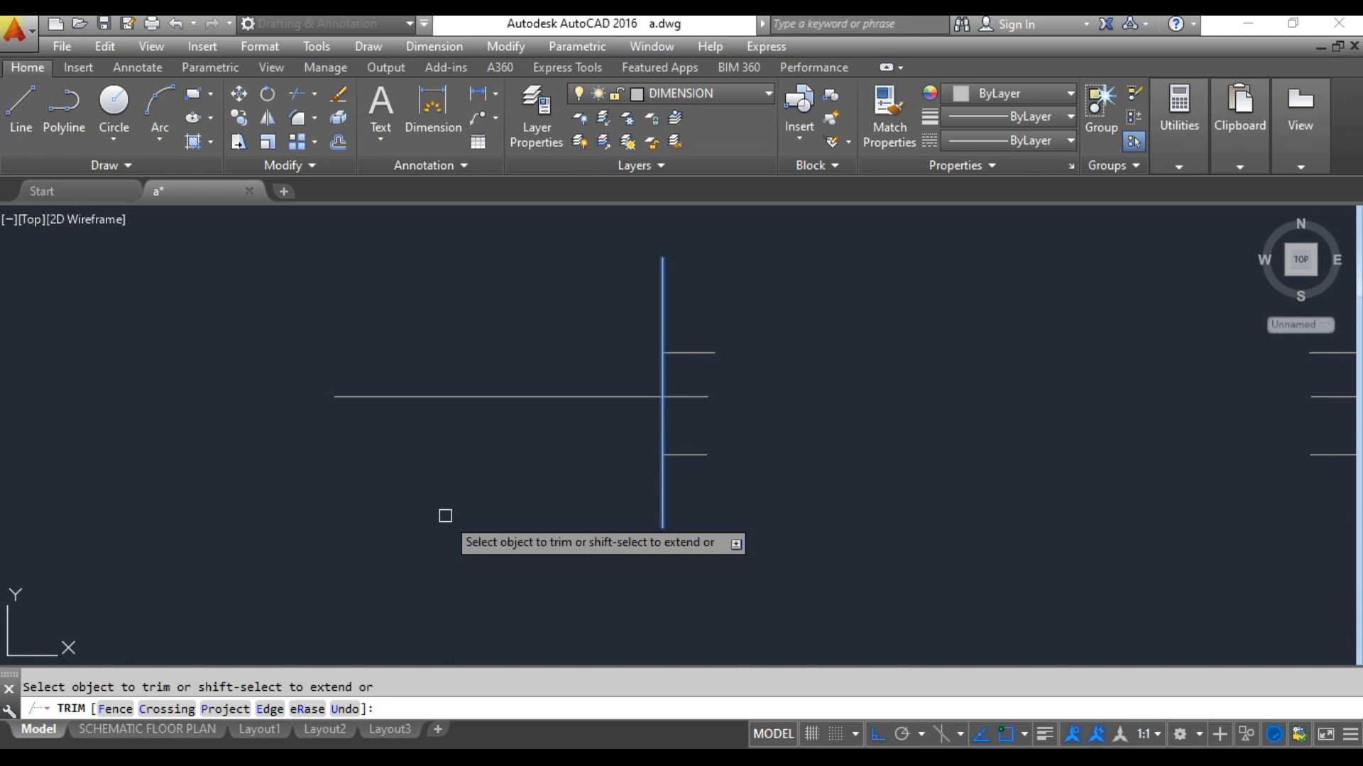
pyautogui.press('Escape')
pyautogui.hotkey('ctrl', 'z')
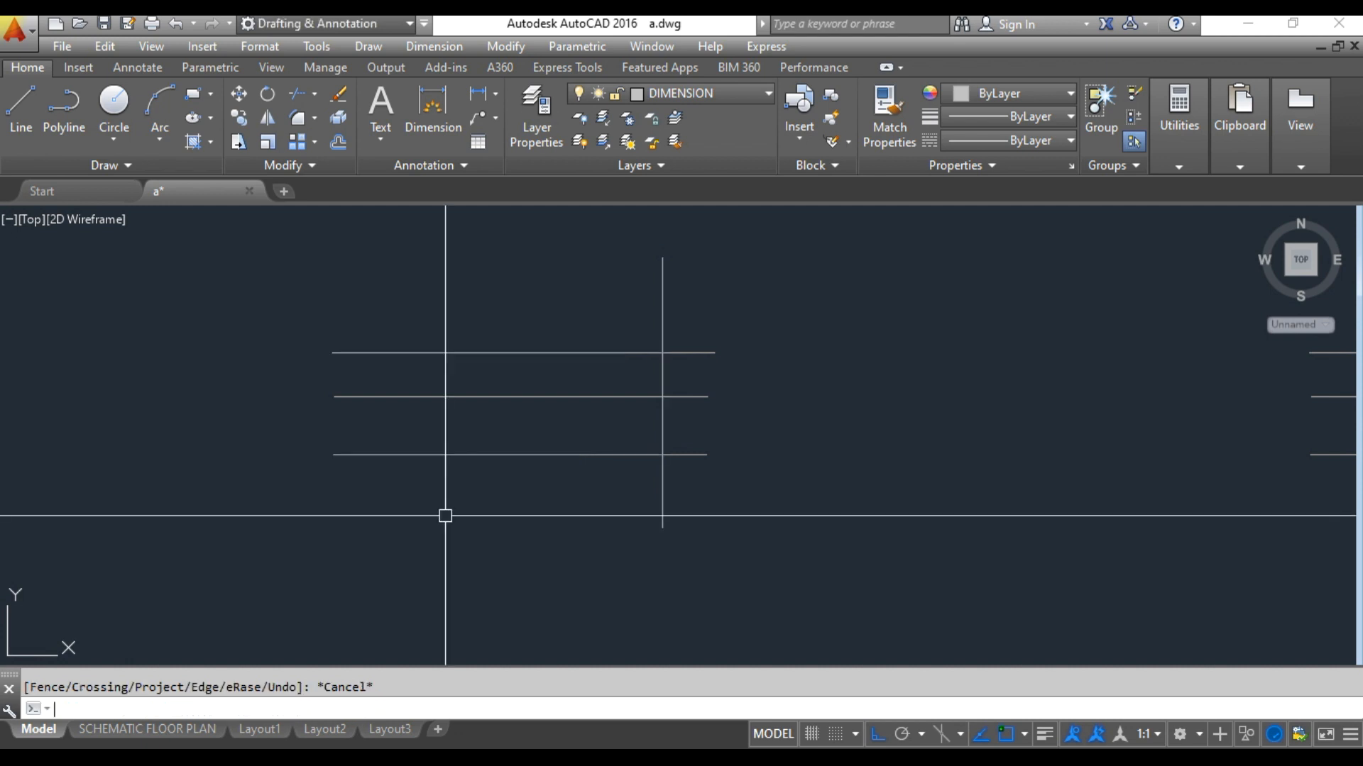
# - With the vertical line as Trim cutting edge, remove the lowest horizontal line using the eRase option, and undo the removal
pyautogui.write('tr')
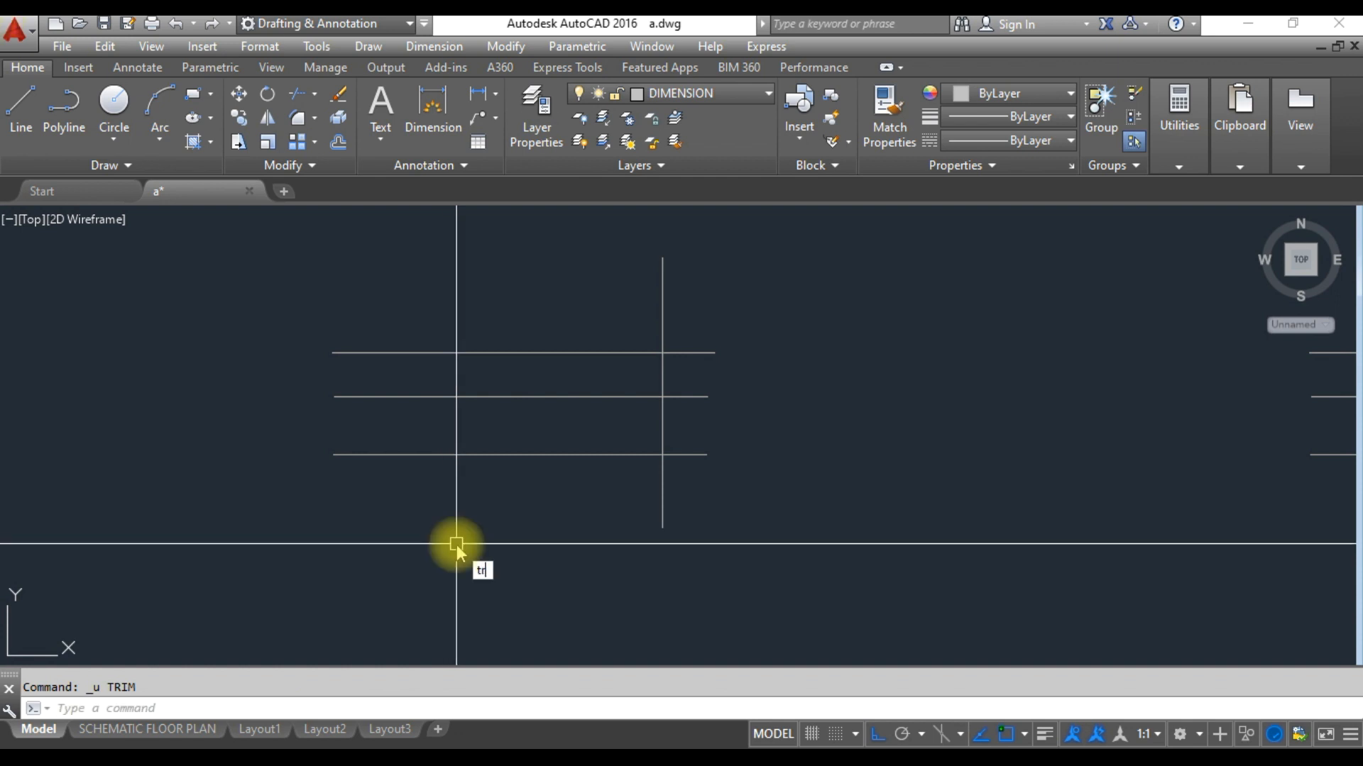
pyautogui.press('Return')
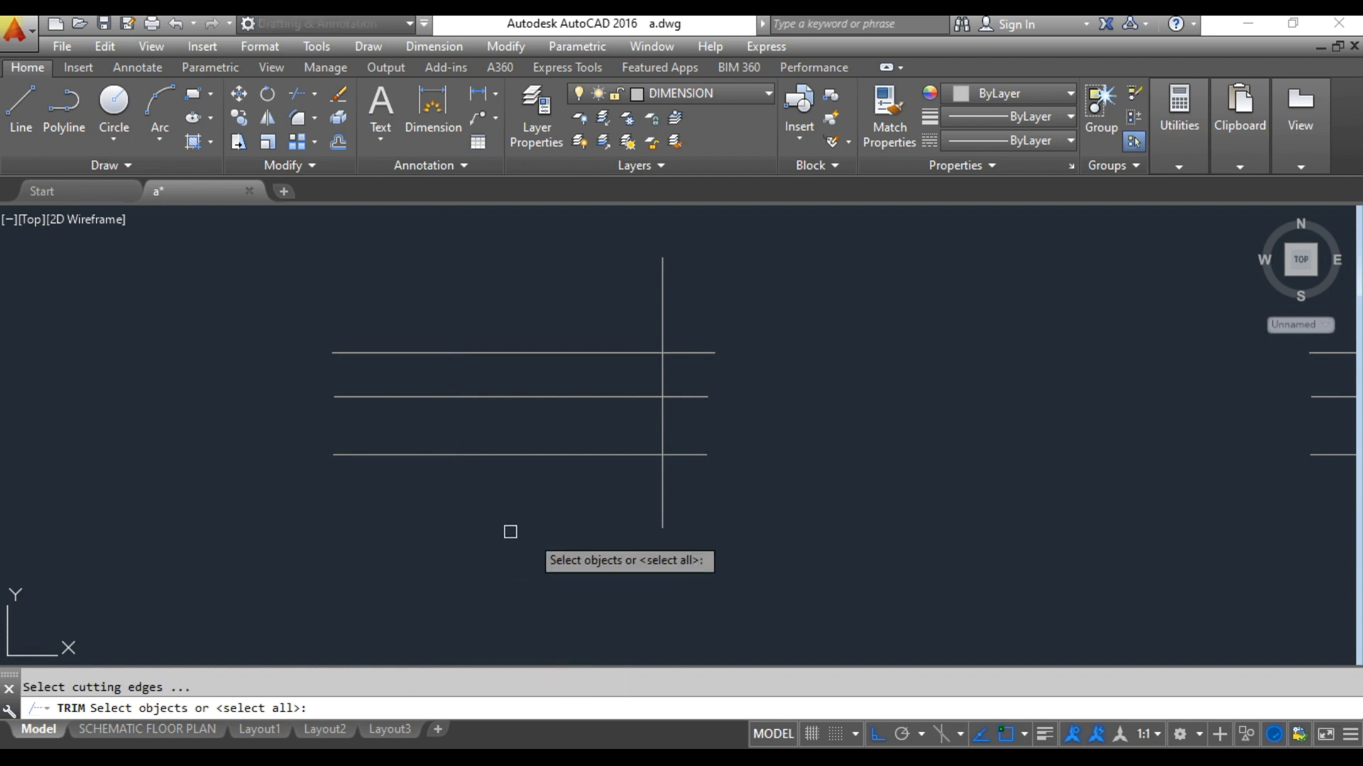
pyautogui.click(659, 518)
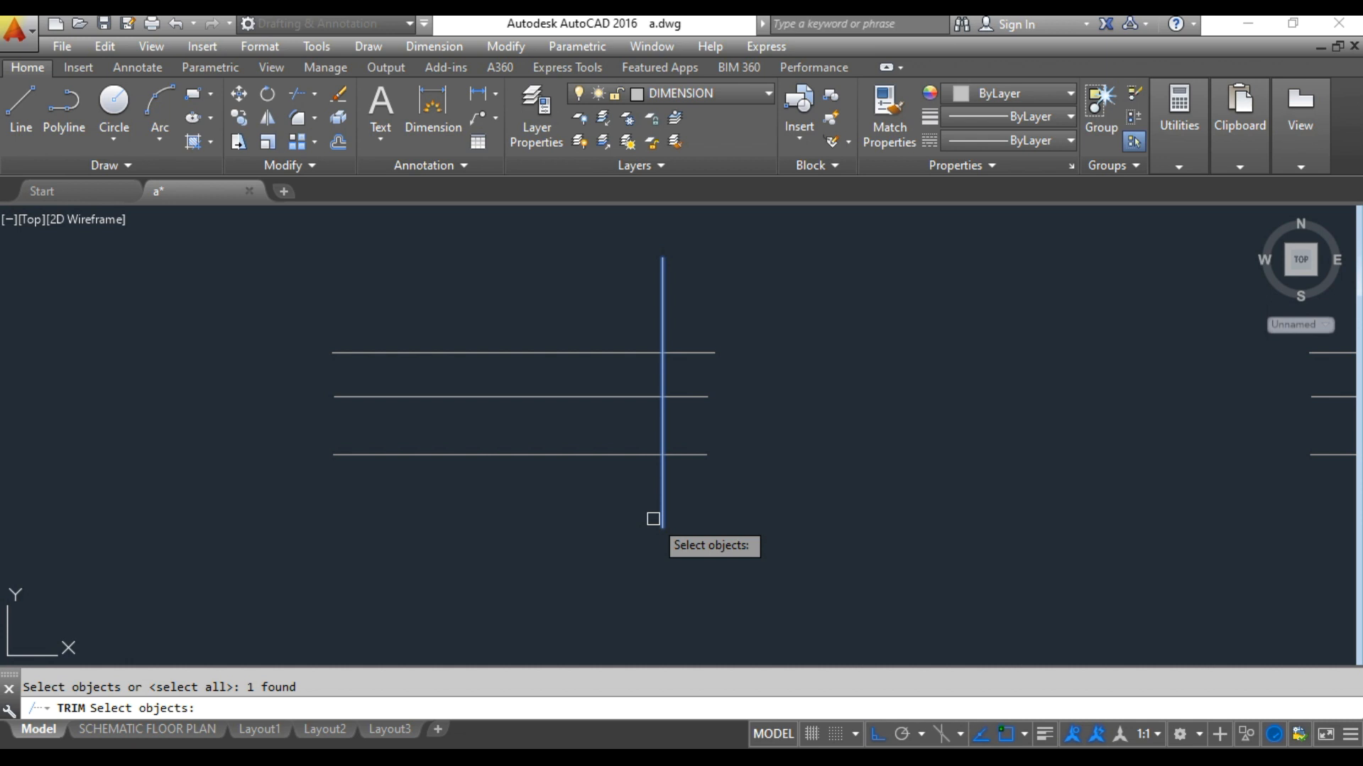
pyautogui.press('Return')
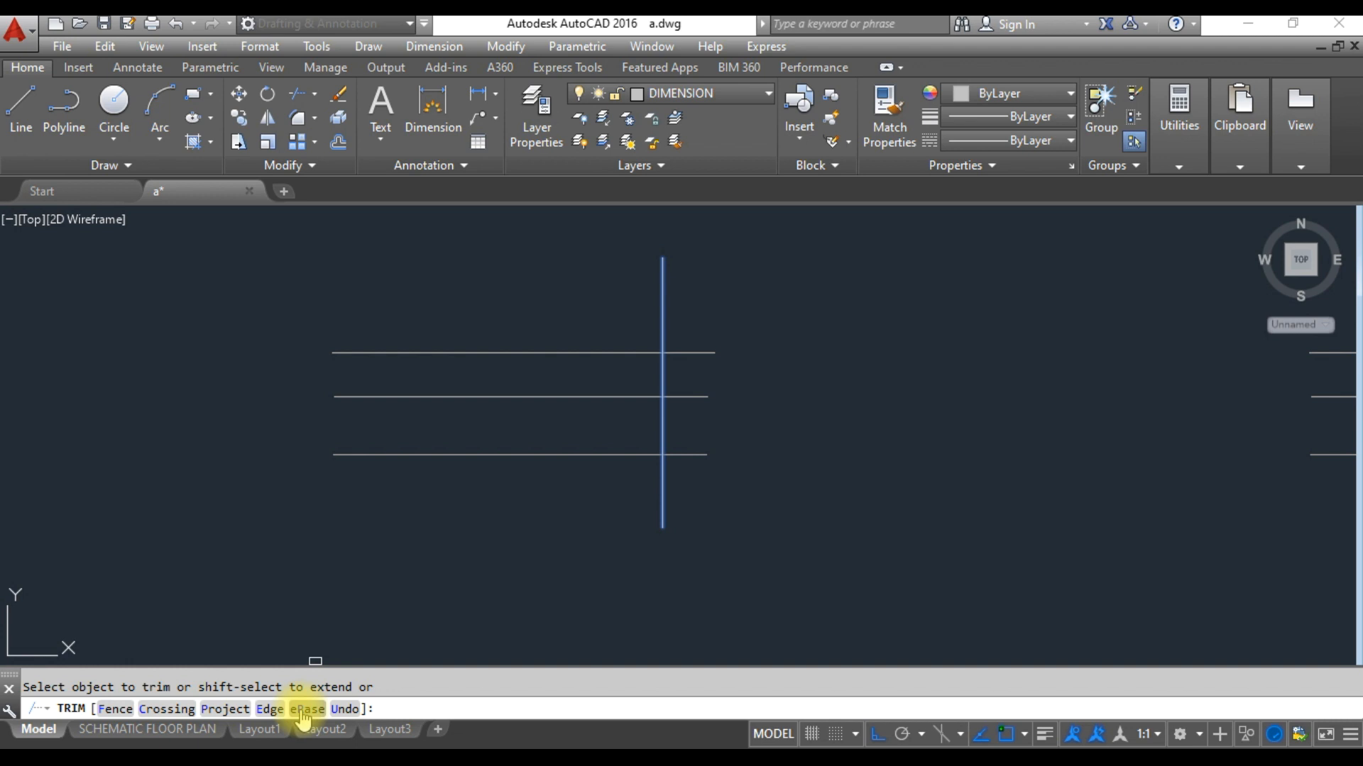
pyautogui.write('r')
pyautogui.press('Return')
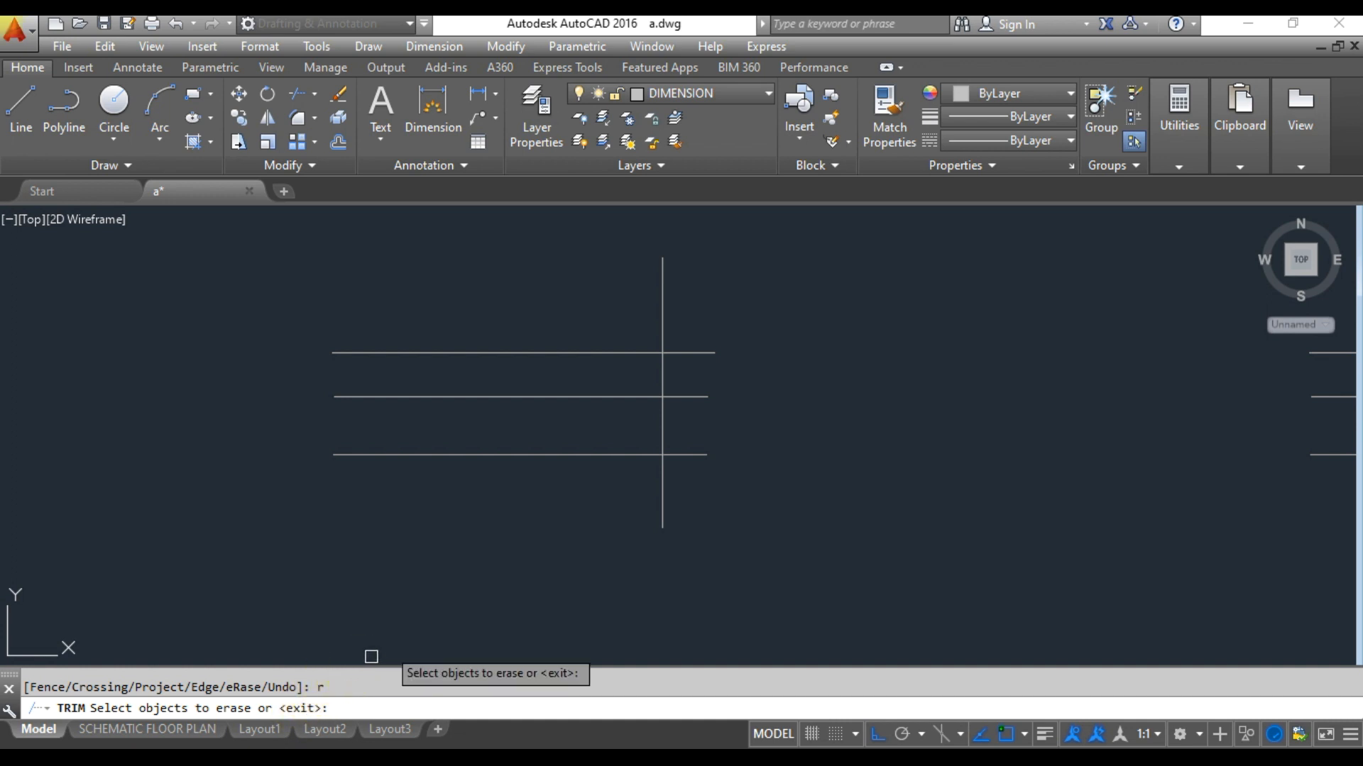
pyautogui.click(697, 454)
pyautogui.press('Return')
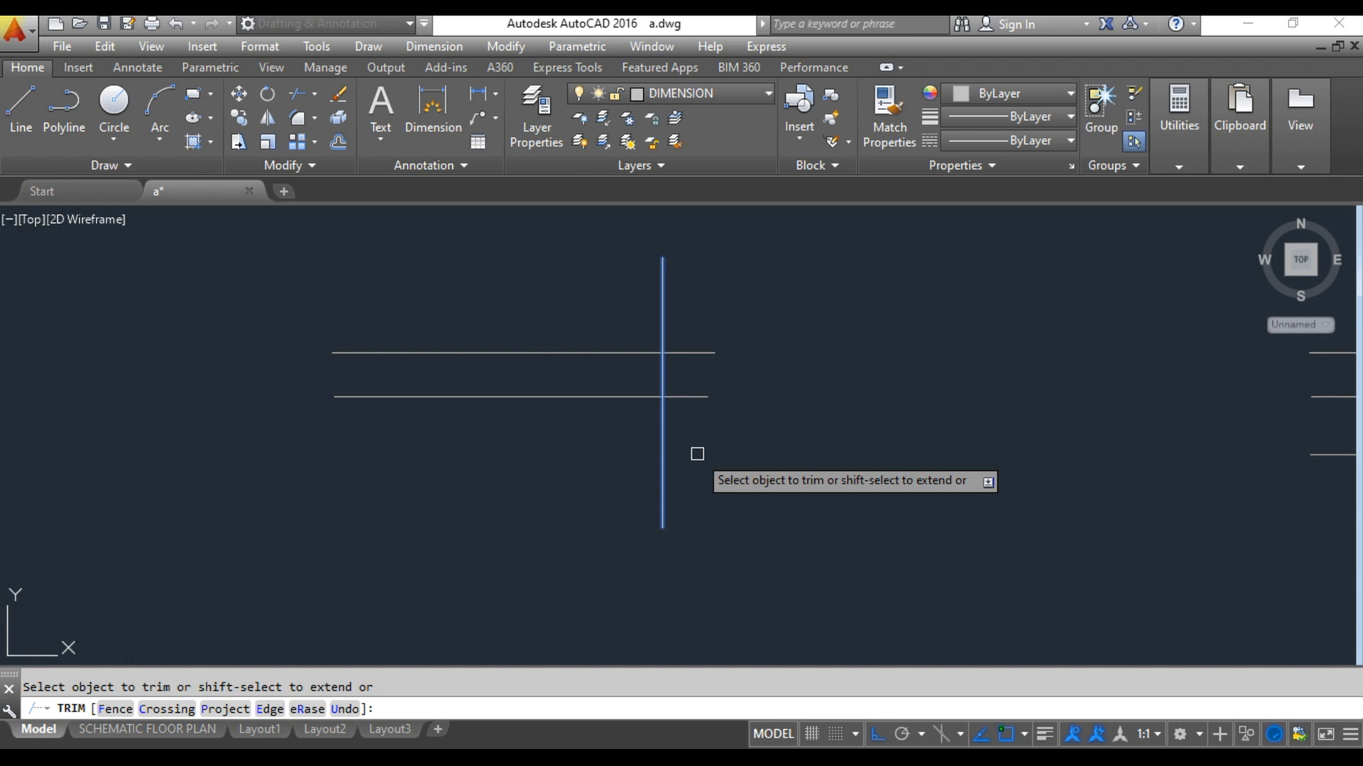
pyautogui.press('Escape')
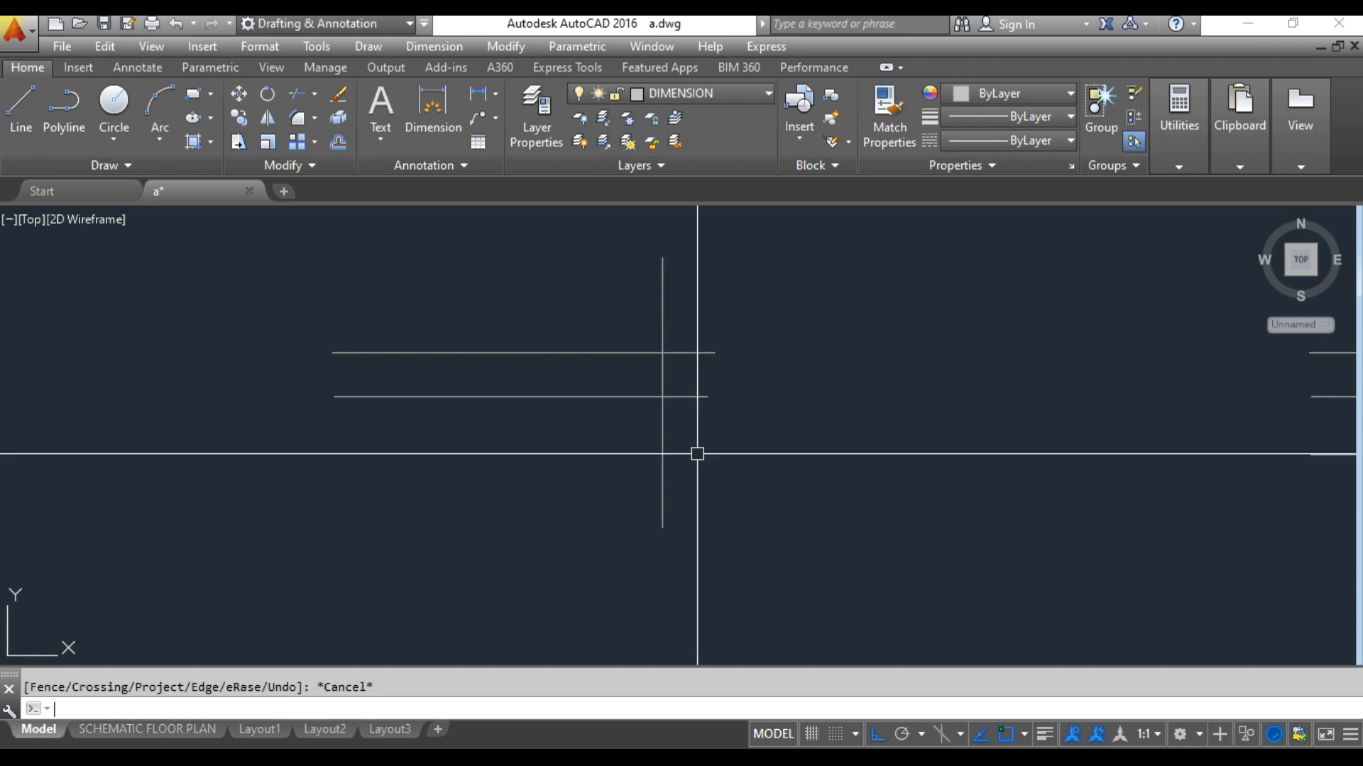
pyautogui.hotkey('ctrl', 'z')
# - Delete the practice group of three horizontal lines crossed by a single vertical line
pyautogui.moveTo(782, 529); pyautogui.dragTo(660, 517, button='middle')
pyautogui.scroll(-4, 779, 535)
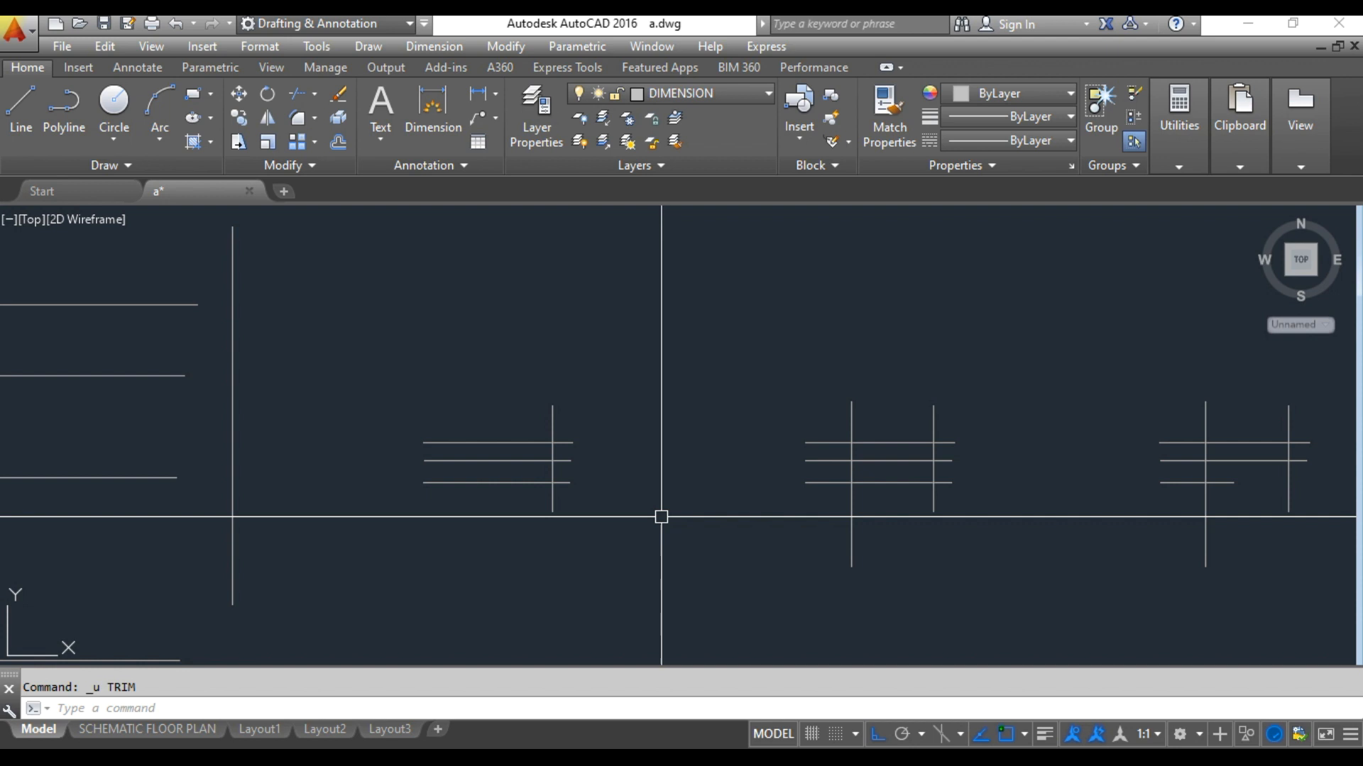
pyautogui.click(637, 553)
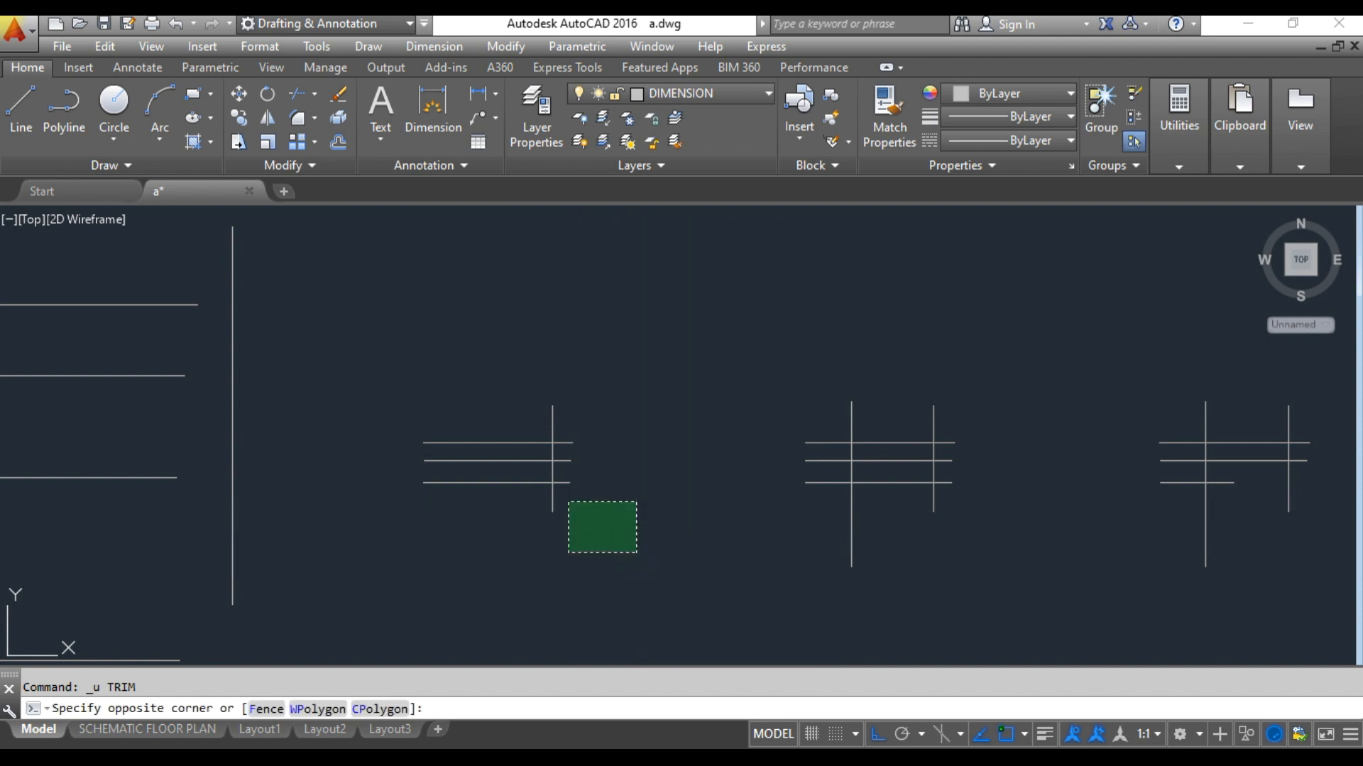
pyautogui.click(384, 370)
pyautogui.press('Delete')
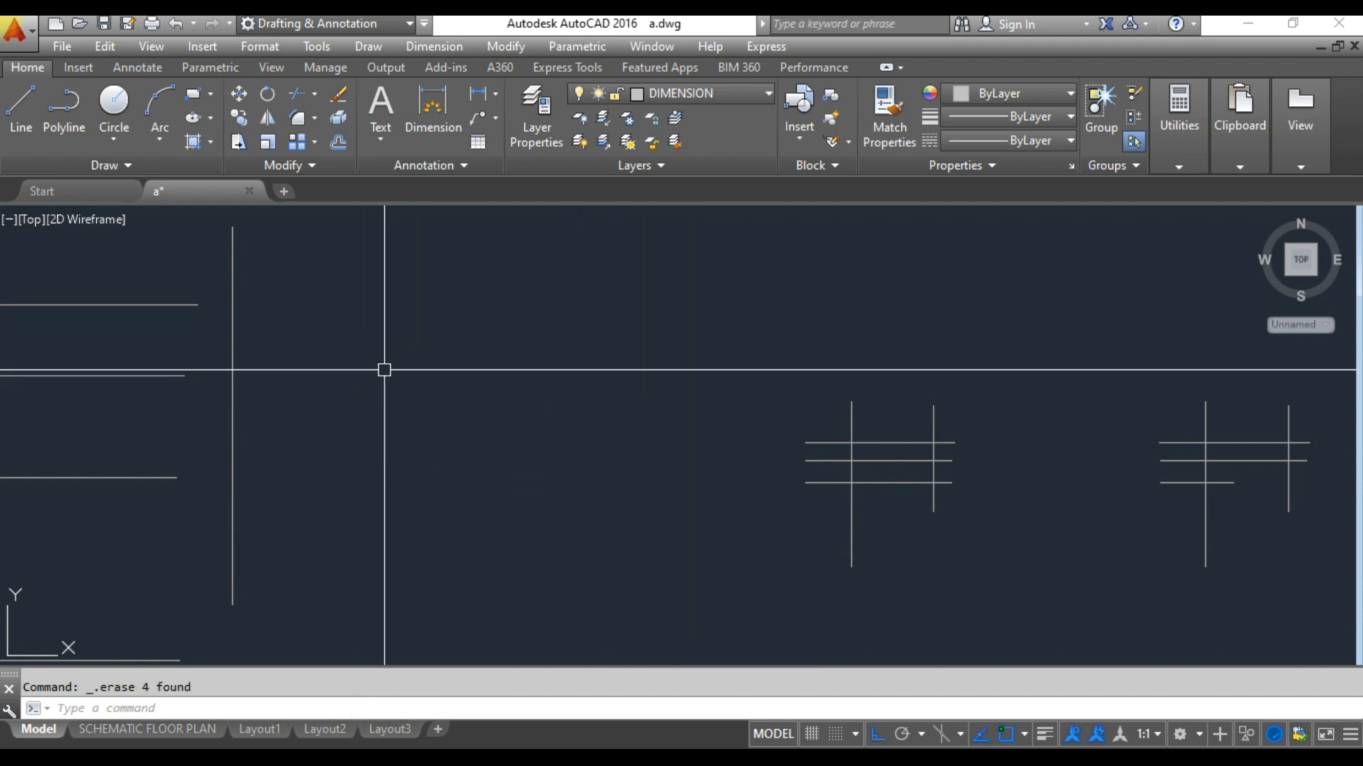
# - Start Trim on the nearest group of three horizontal lines, with its two vertical lines as cutting edges
pyautogui.moveTo(667, 517); pyautogui.dragTo(412, 511, button='middle')
pyautogui.scroll(2, 605, 541)
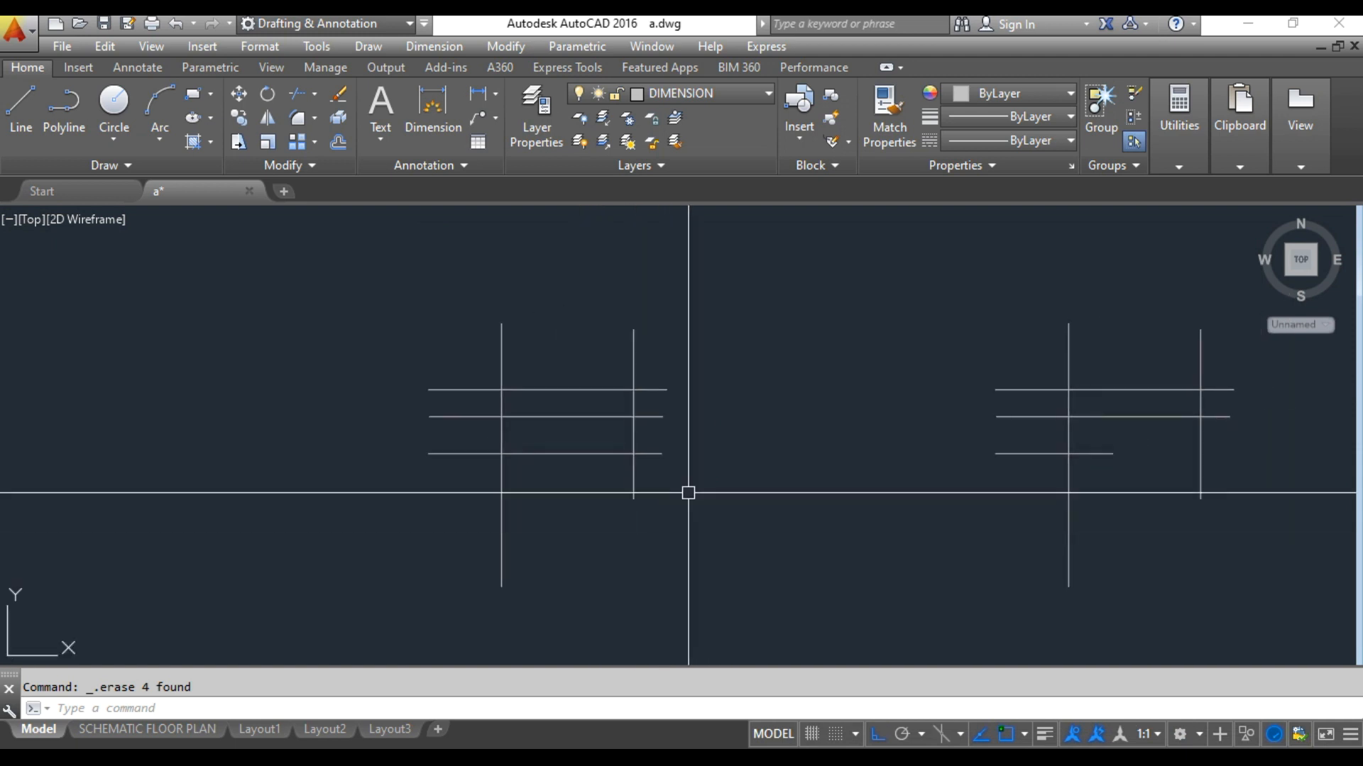
pyautogui.moveTo(715, 497); pyautogui.dragTo(747, 461, button='middle')
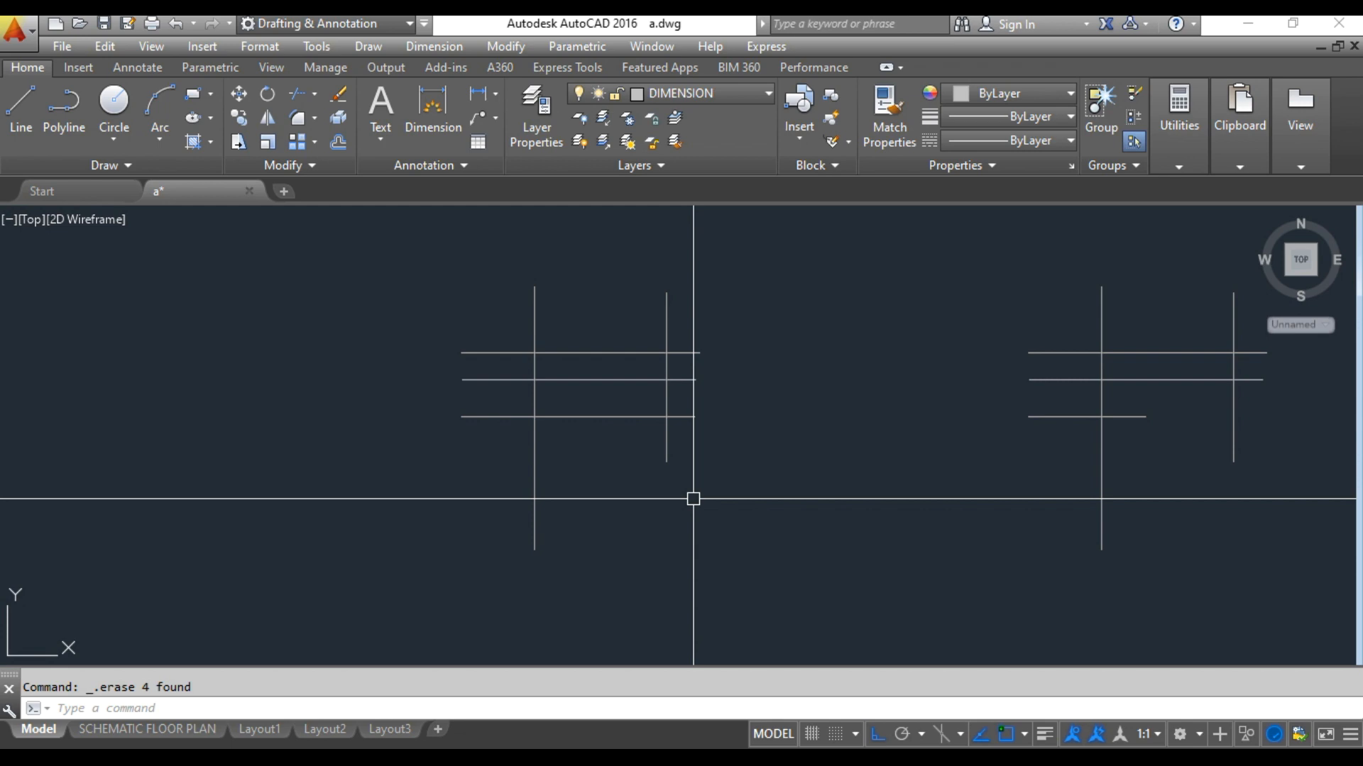
pyautogui.write('TR')
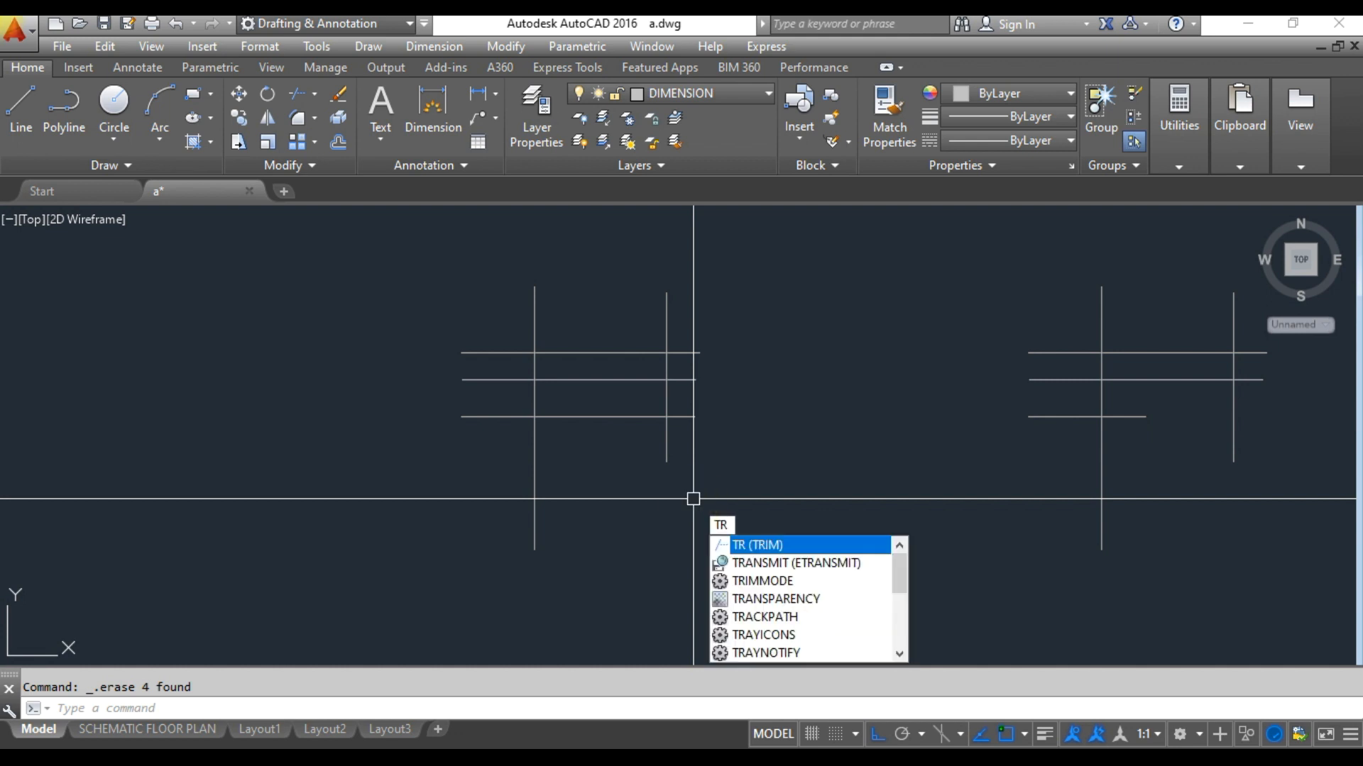
pyautogui.press('Return')
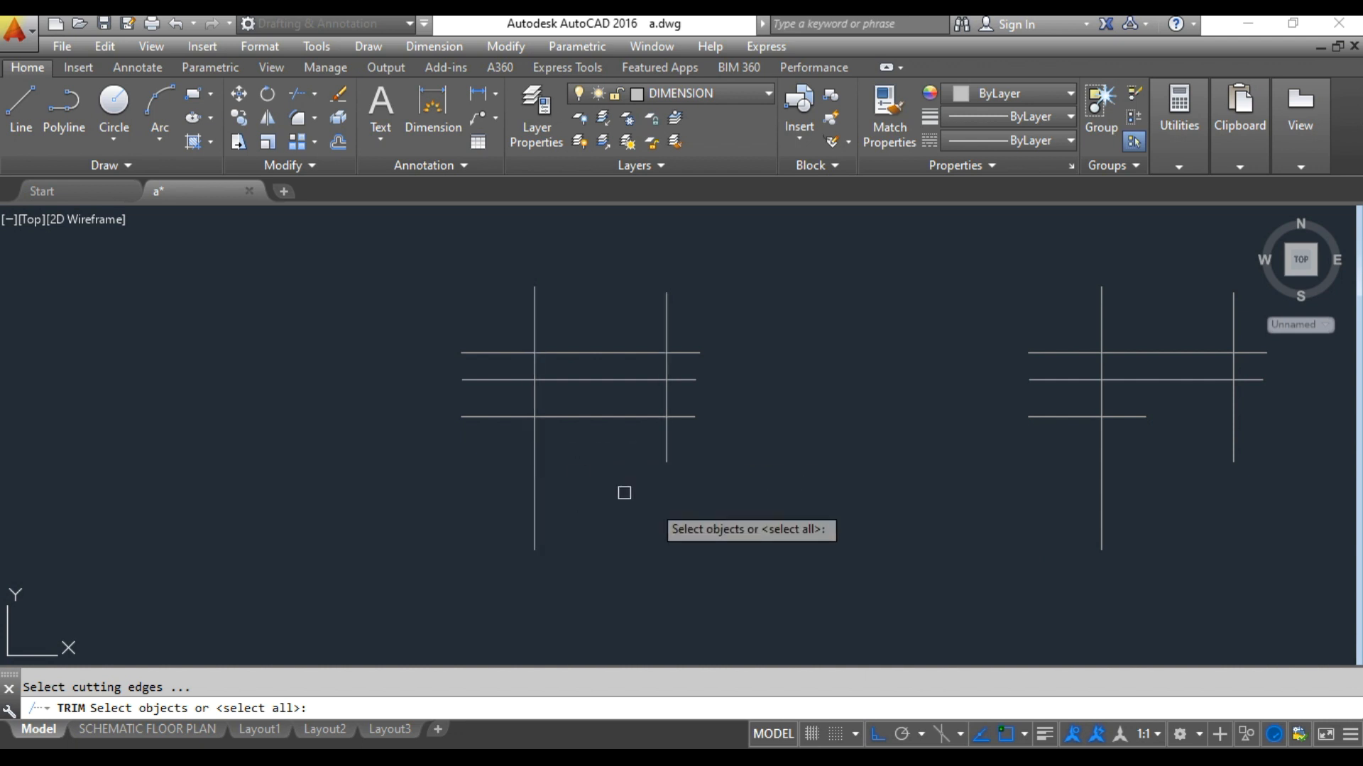
pyautogui.click(826, 585)
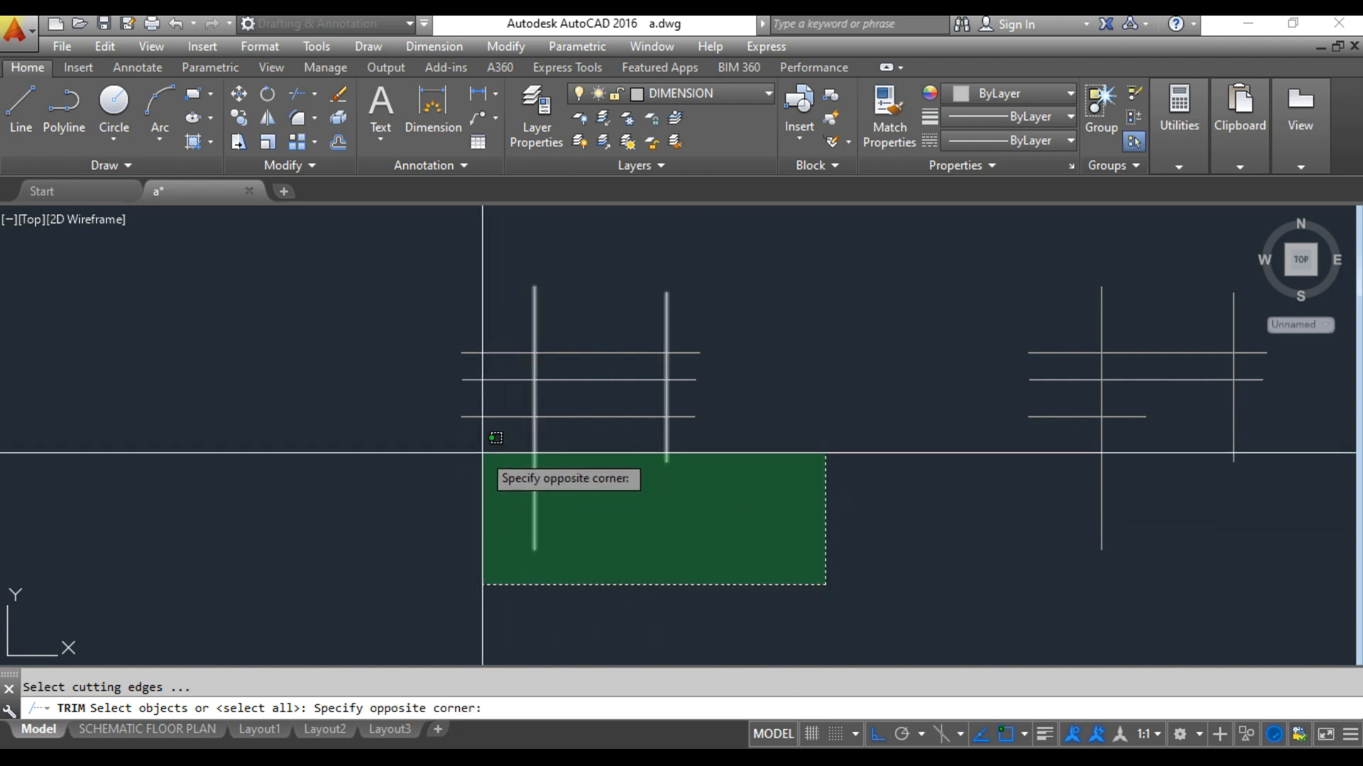
pyautogui.click(474, 449)
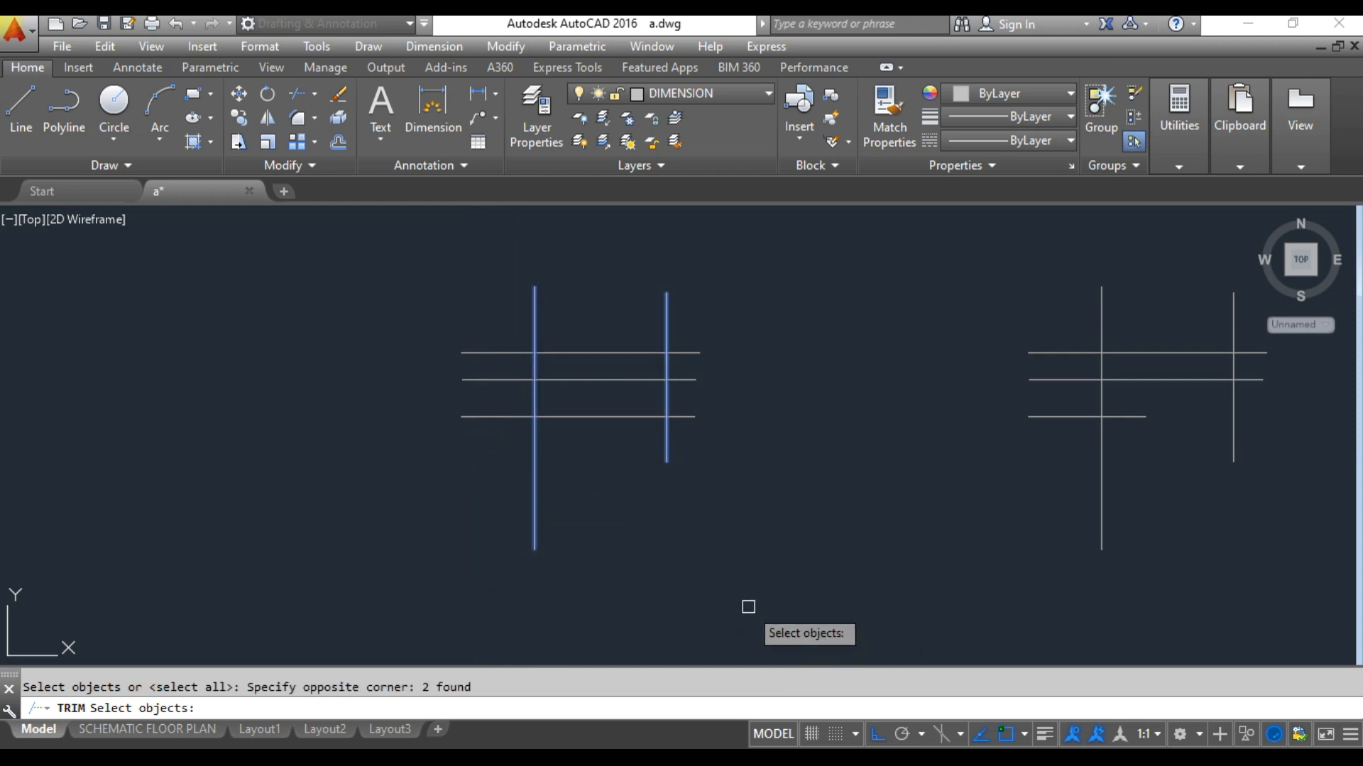
pyautogui.press('Return')
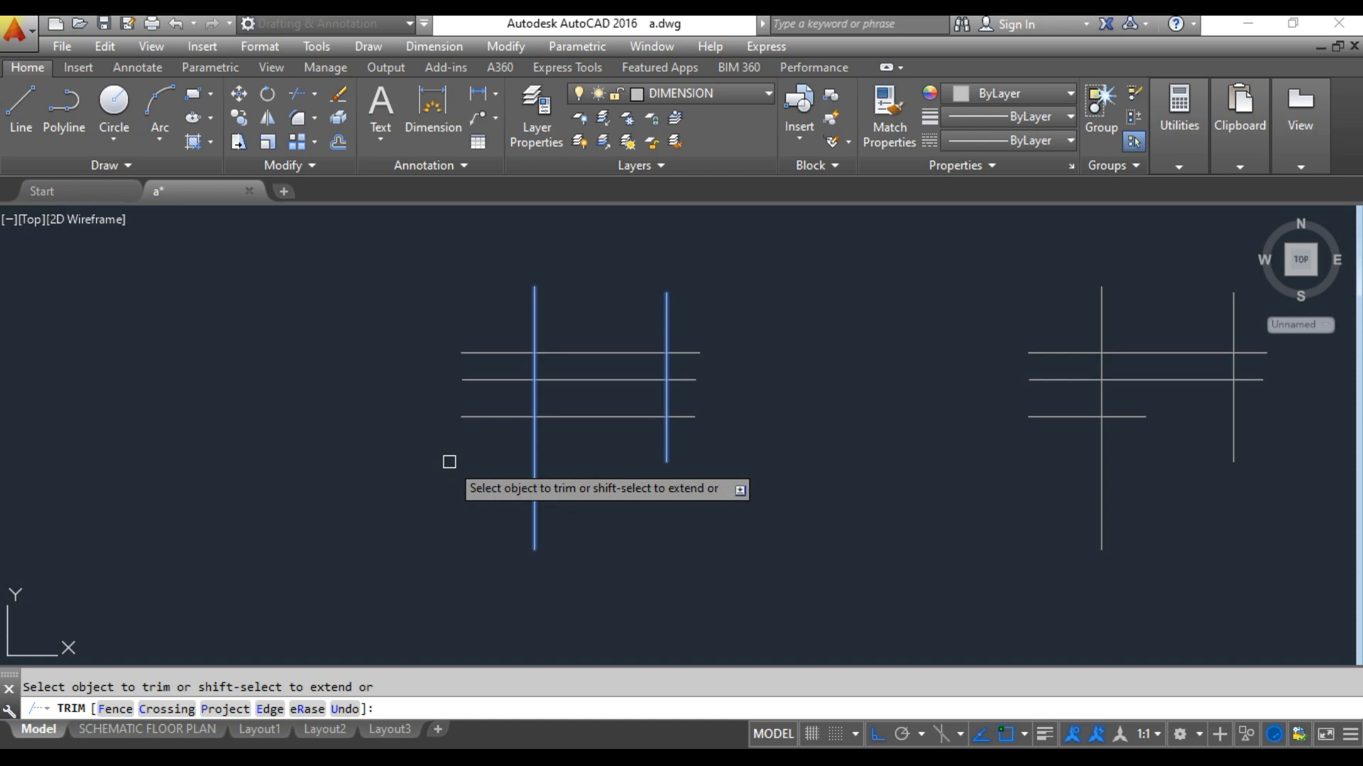
# - Switch to Paint, underline "which meets the edge of other object" in the Trim definition, and return to AutoCAD
pyautogui.click(546, 756)
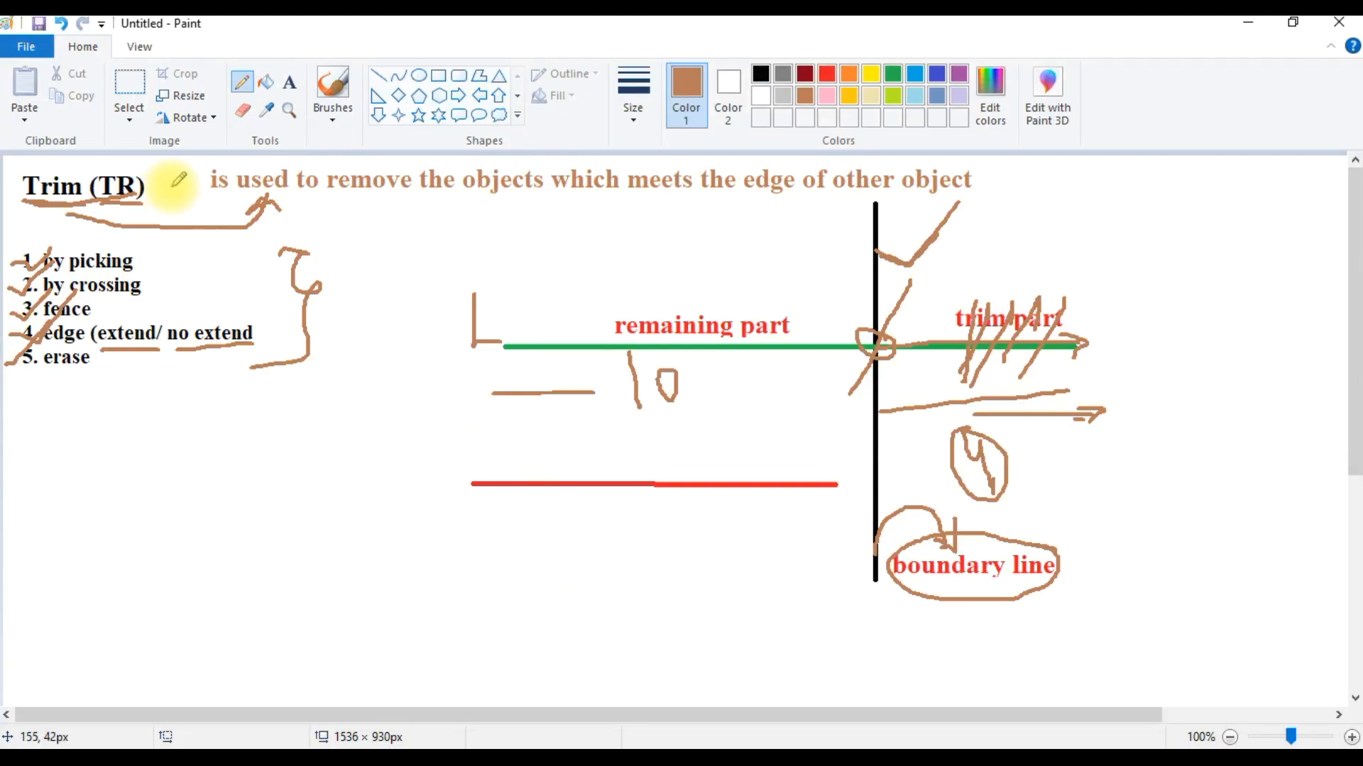
pyautogui.moveTo(579, 207); pyautogui.dragTo(965, 190)
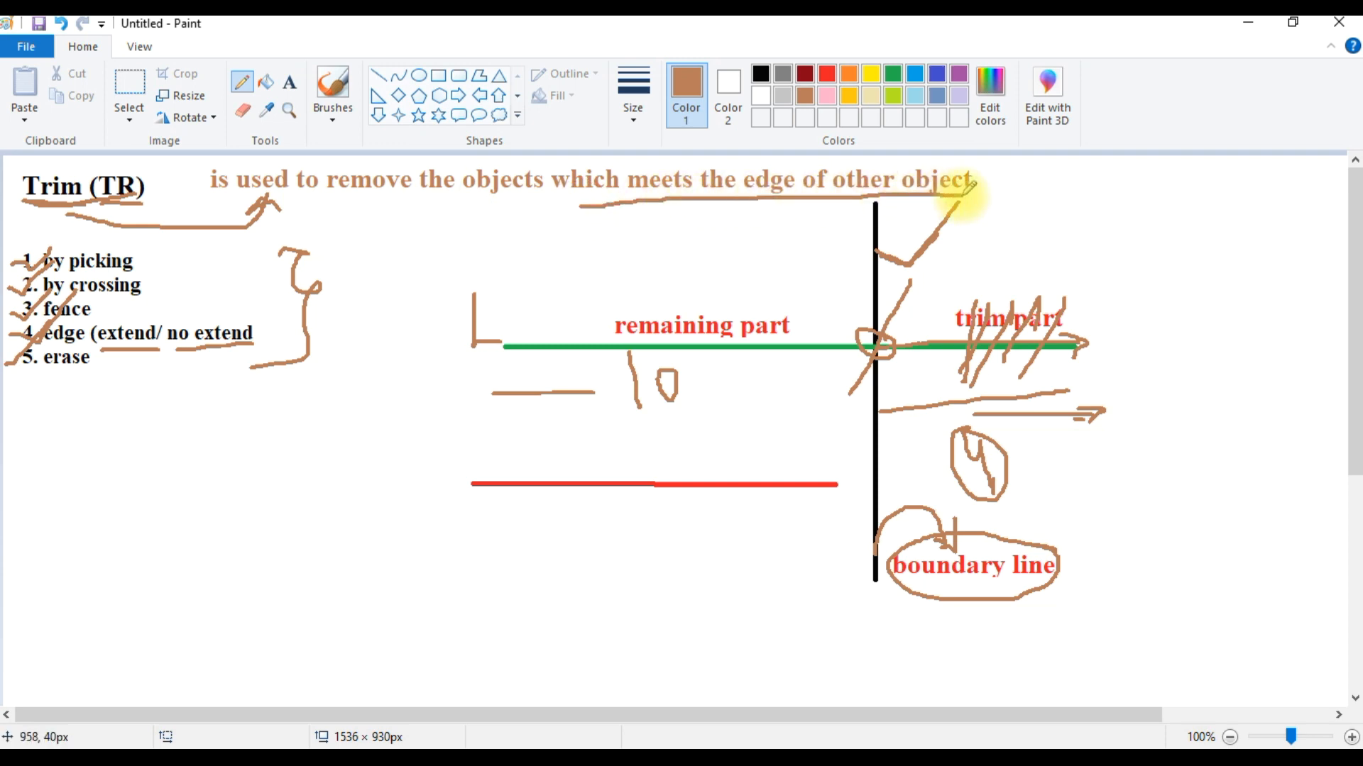
pyautogui.click(496, 760)
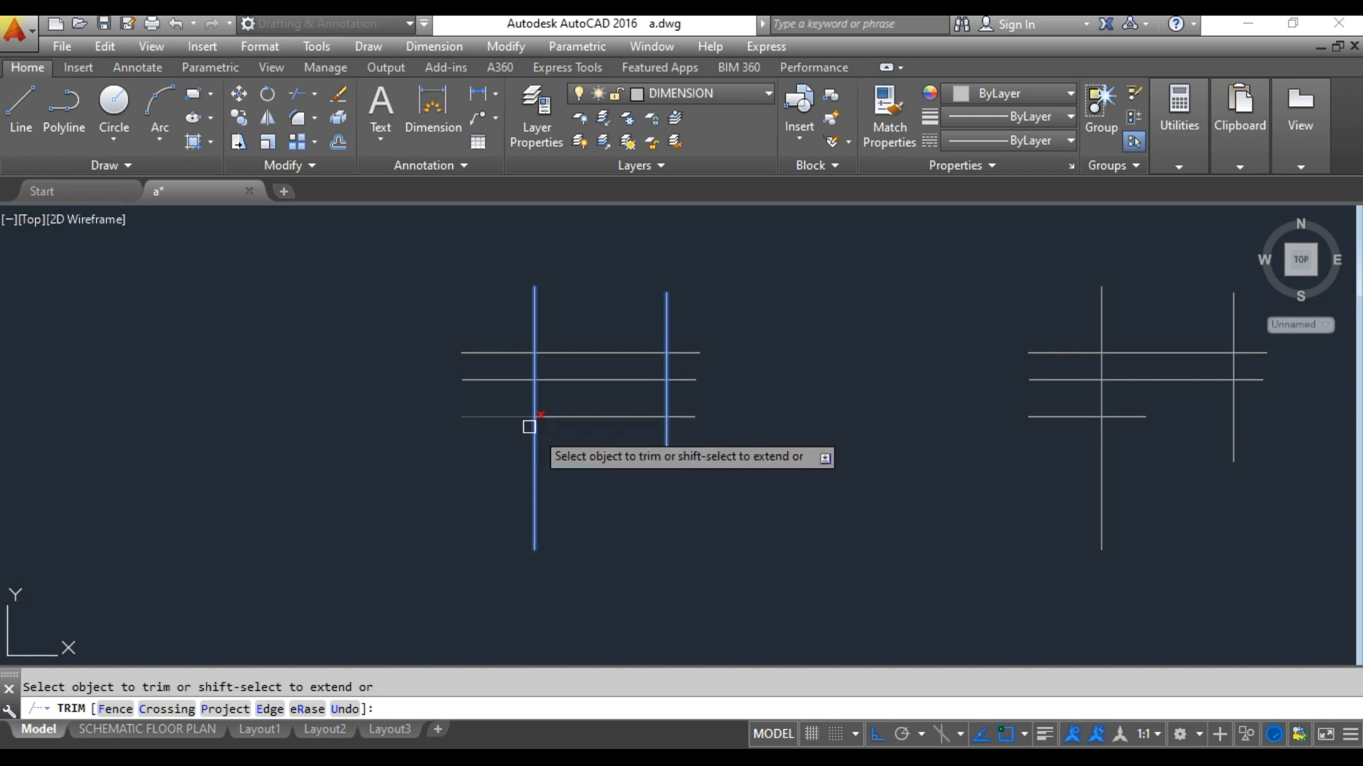
# - Trim the top horizontal line to the left of and between the two vertical cutting edges
pyautogui.click(674, 416)
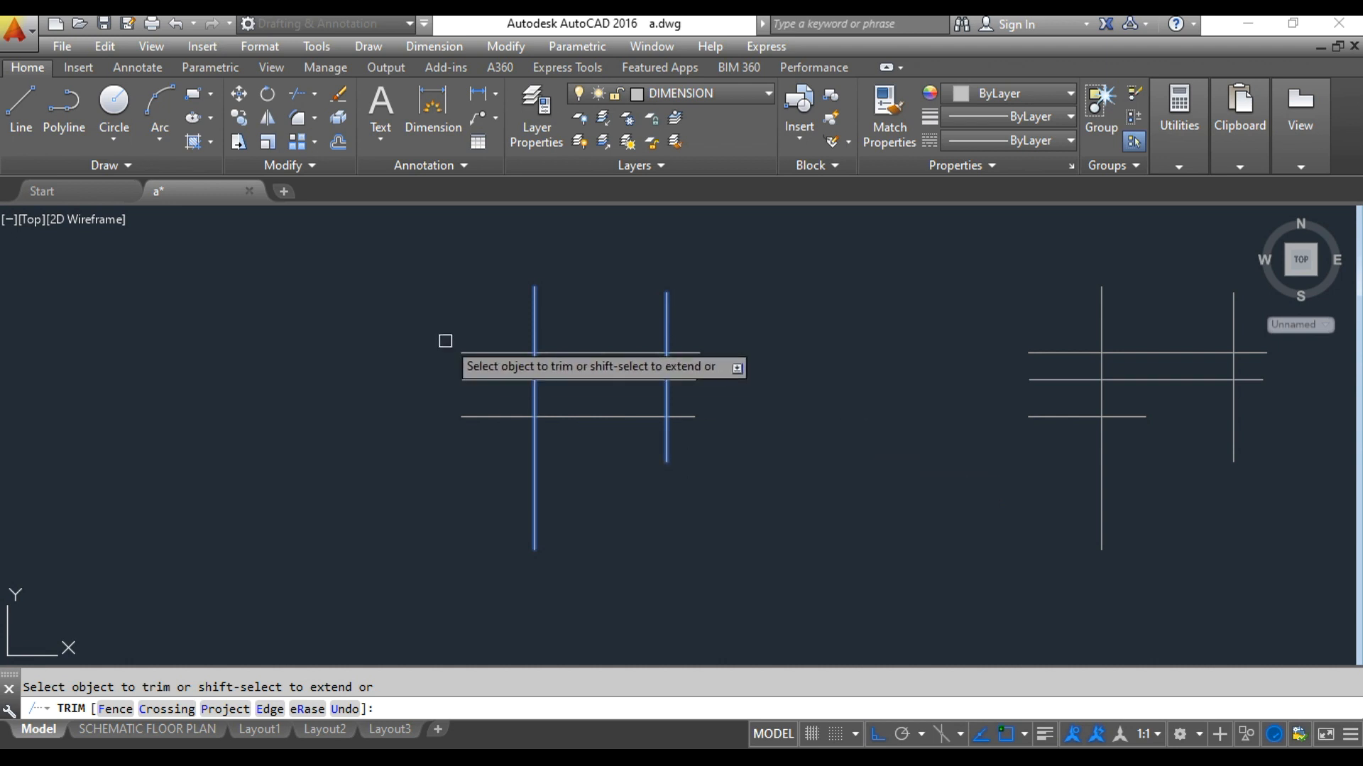
pyautogui.click(488, 353)
pyautogui.click(576, 352)
# - Try to trim the leftover top stub right of the second cutting edge with crossing windows
pyautogui.scroll(4, 719, 357)
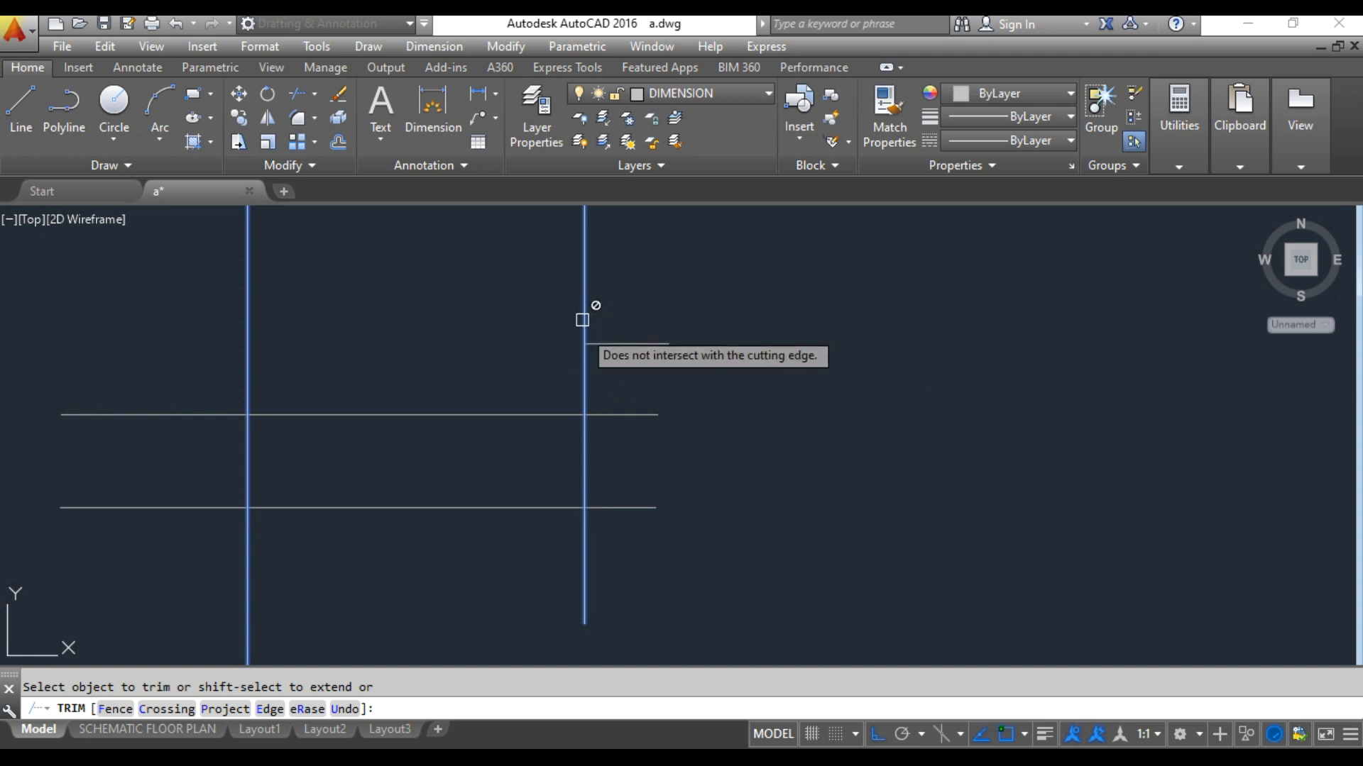
pyautogui.scroll(-2, 582, 376)
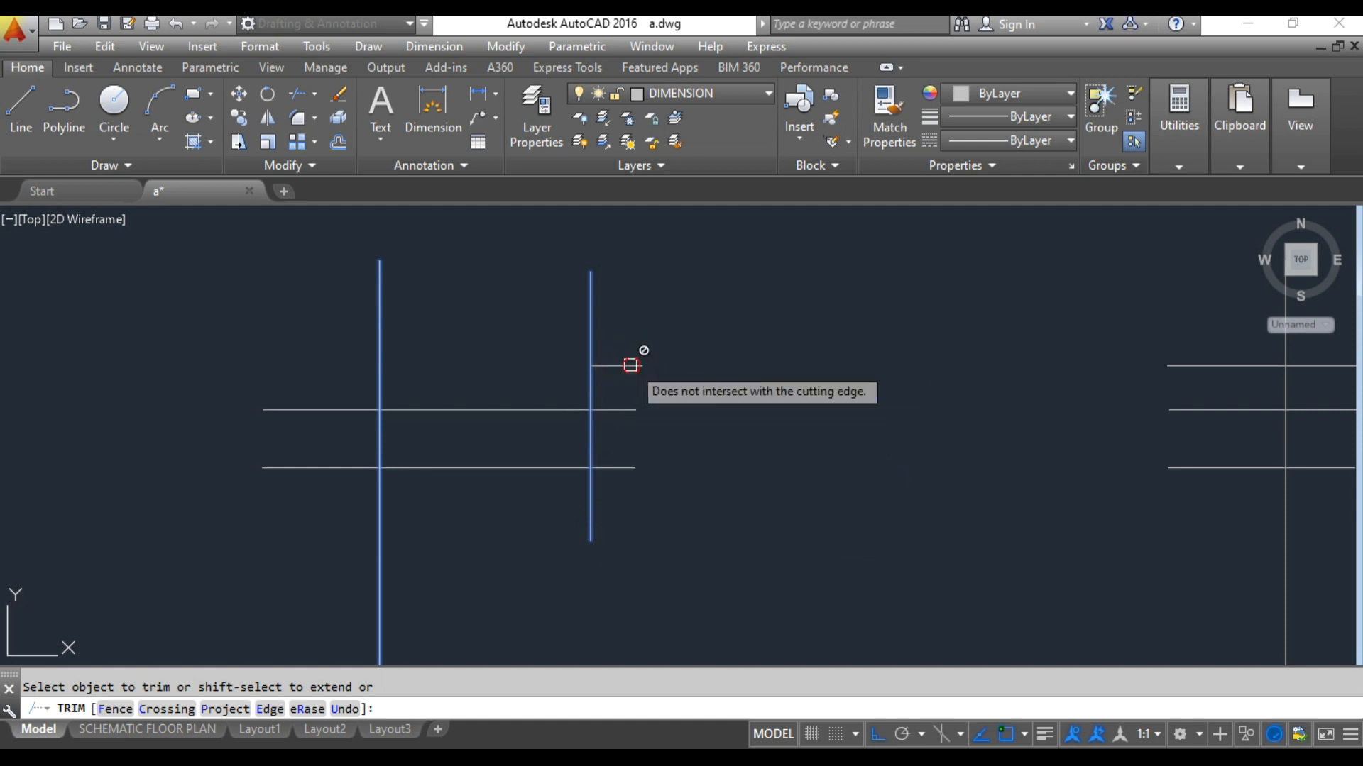
pyautogui.click(684, 387)
pyautogui.click(648, 355)
pyautogui.click(665, 369)
pyautogui.click(612, 335)
pyautogui.click(651, 387)
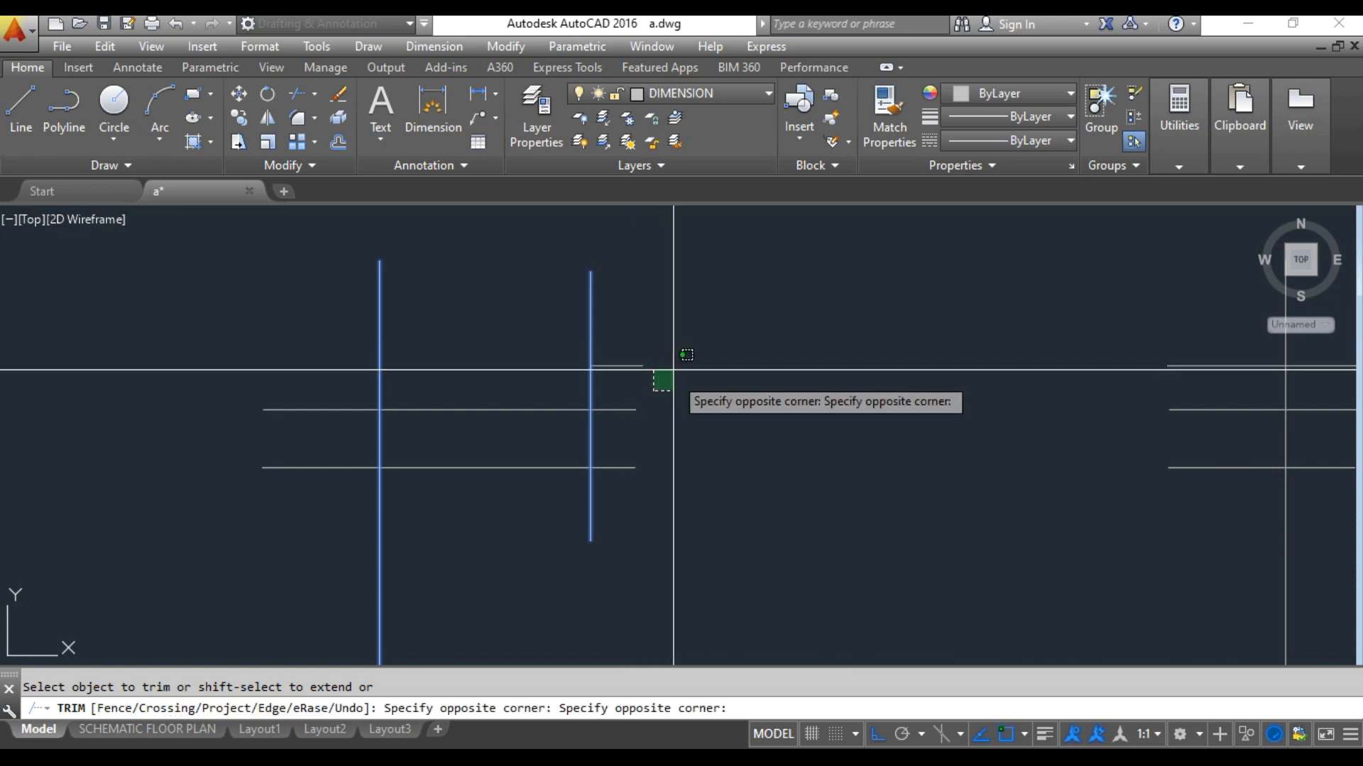
pyautogui.click(624, 350)
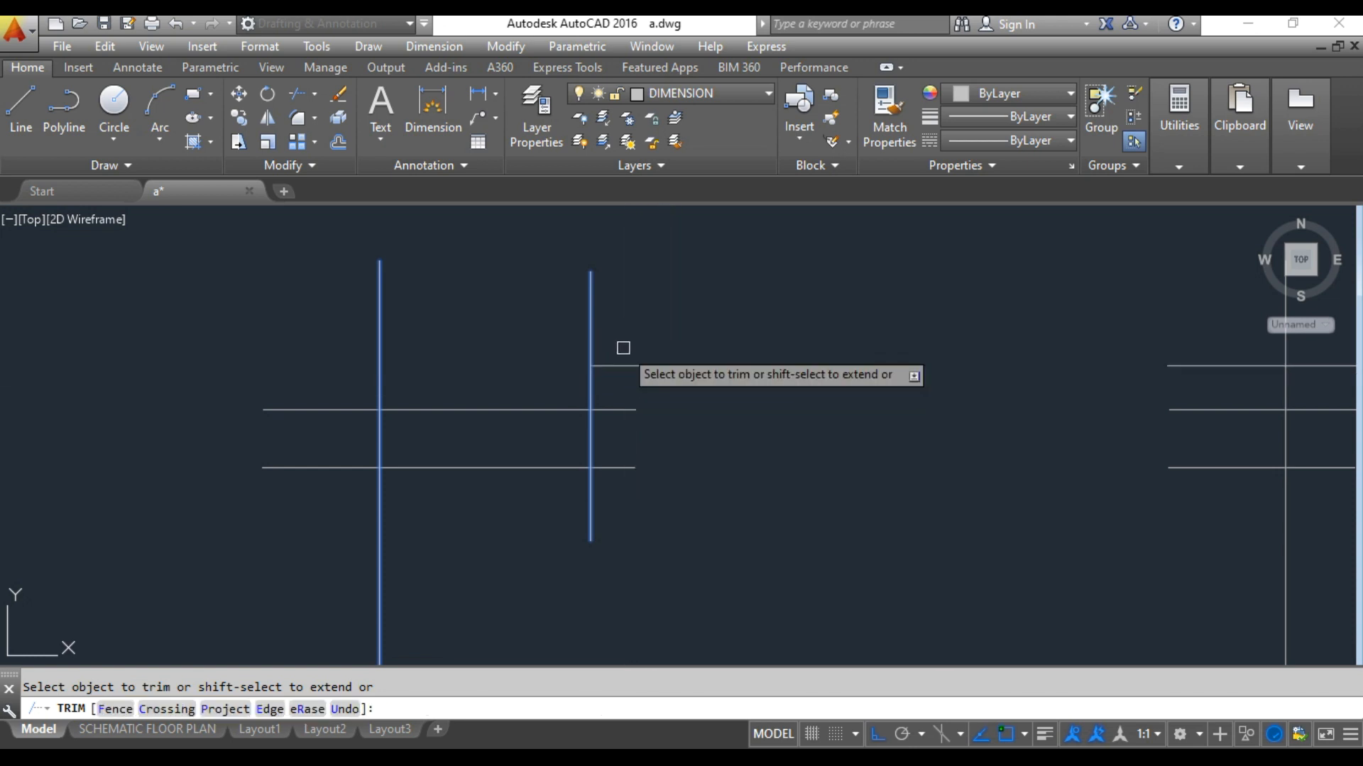
# - Trim the middle horizontal line between the vertical edges and the lowest line outside them, and end Trim
pyautogui.moveTo(678, 441); pyautogui.dragTo(745, 398, button='middle')
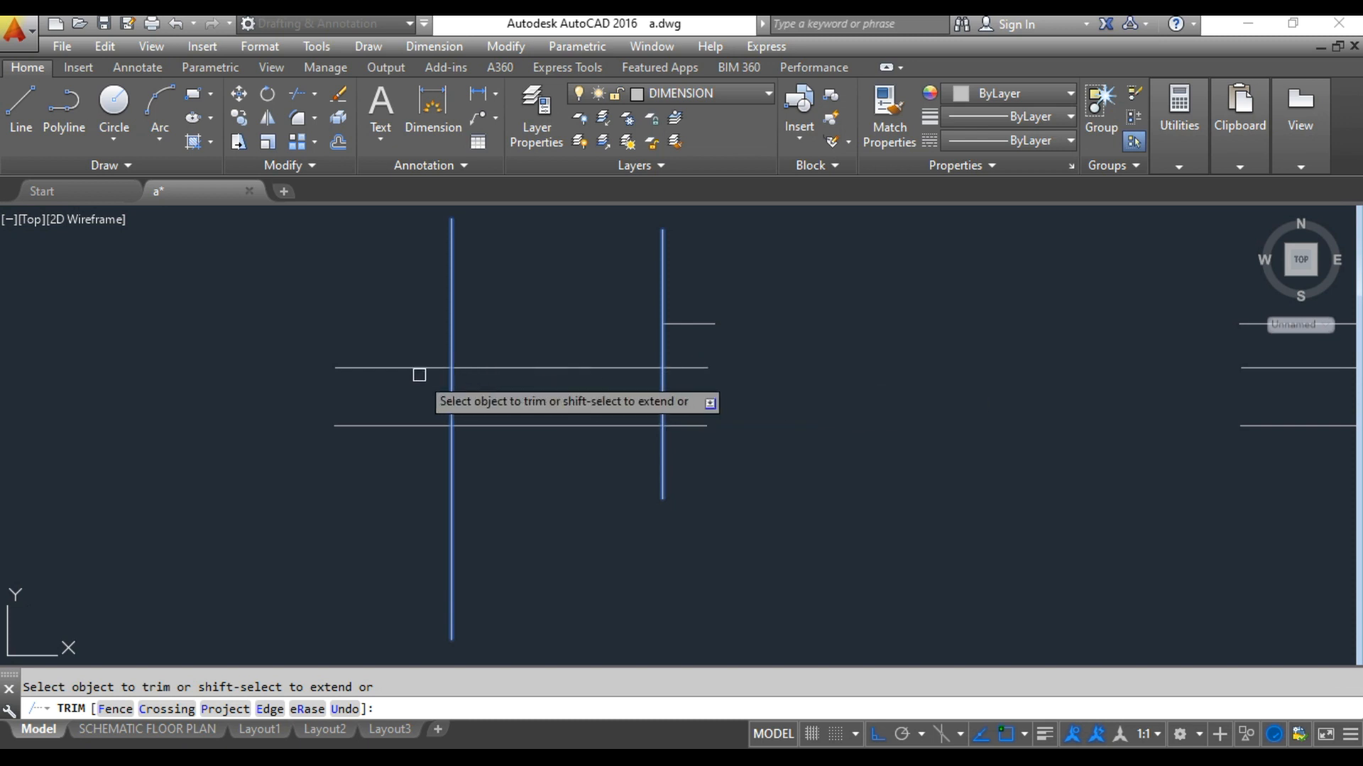
pyautogui.click(566, 392)
pyautogui.click(502, 314)
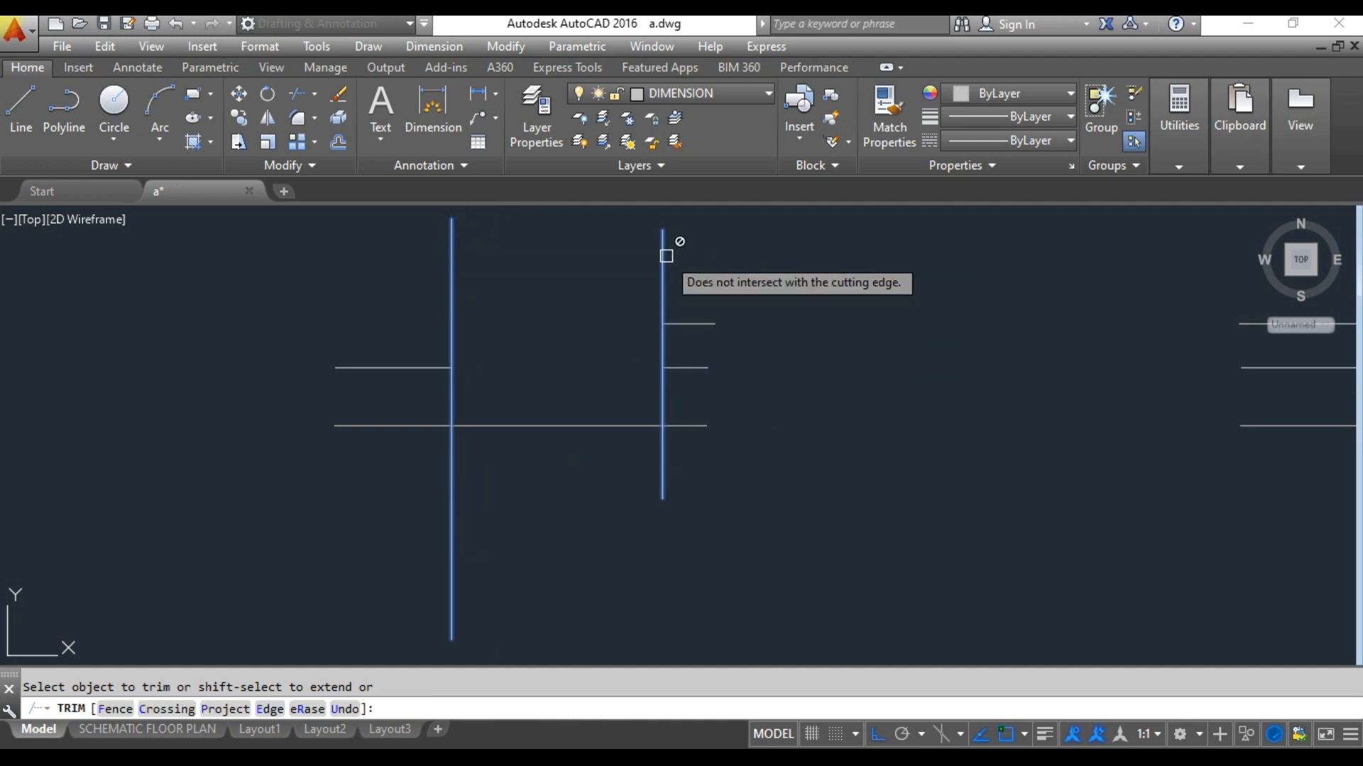
pyautogui.click(715, 392)
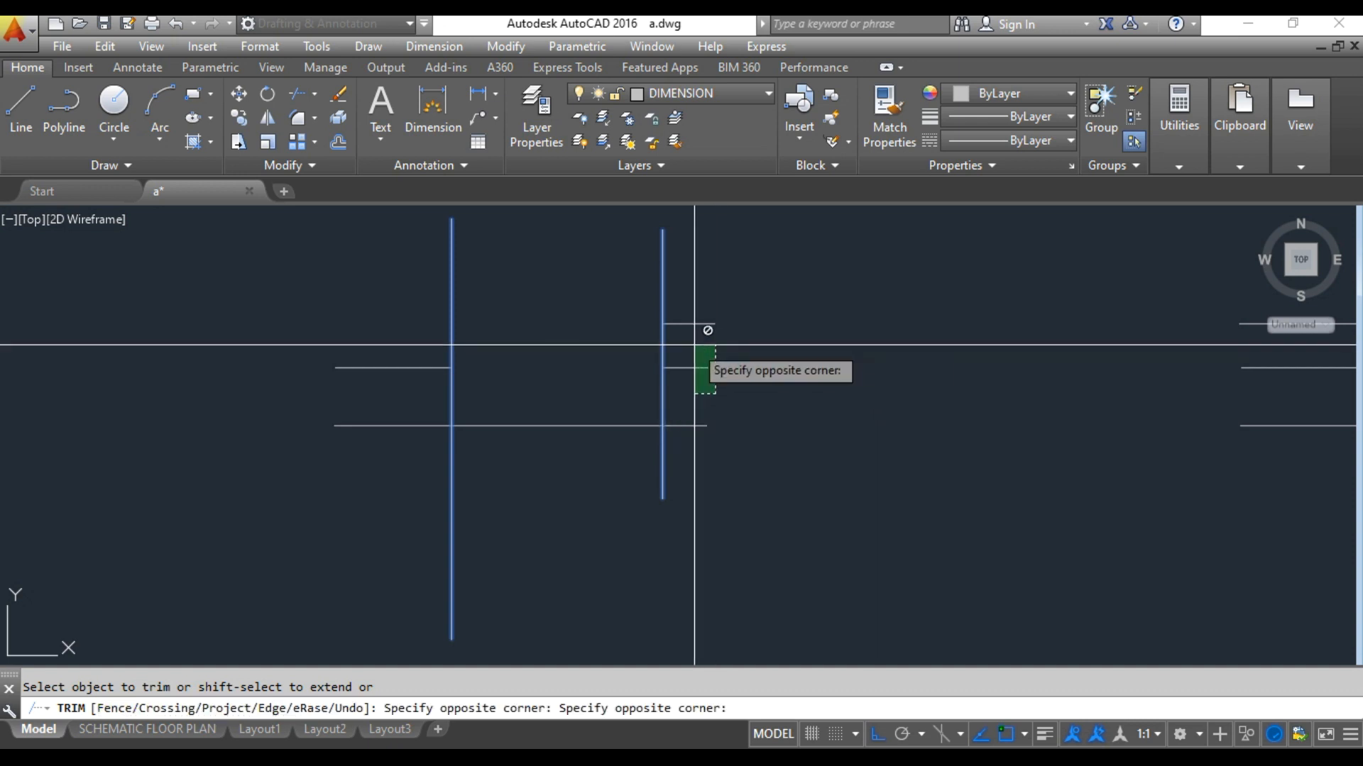
pyautogui.click(693, 345)
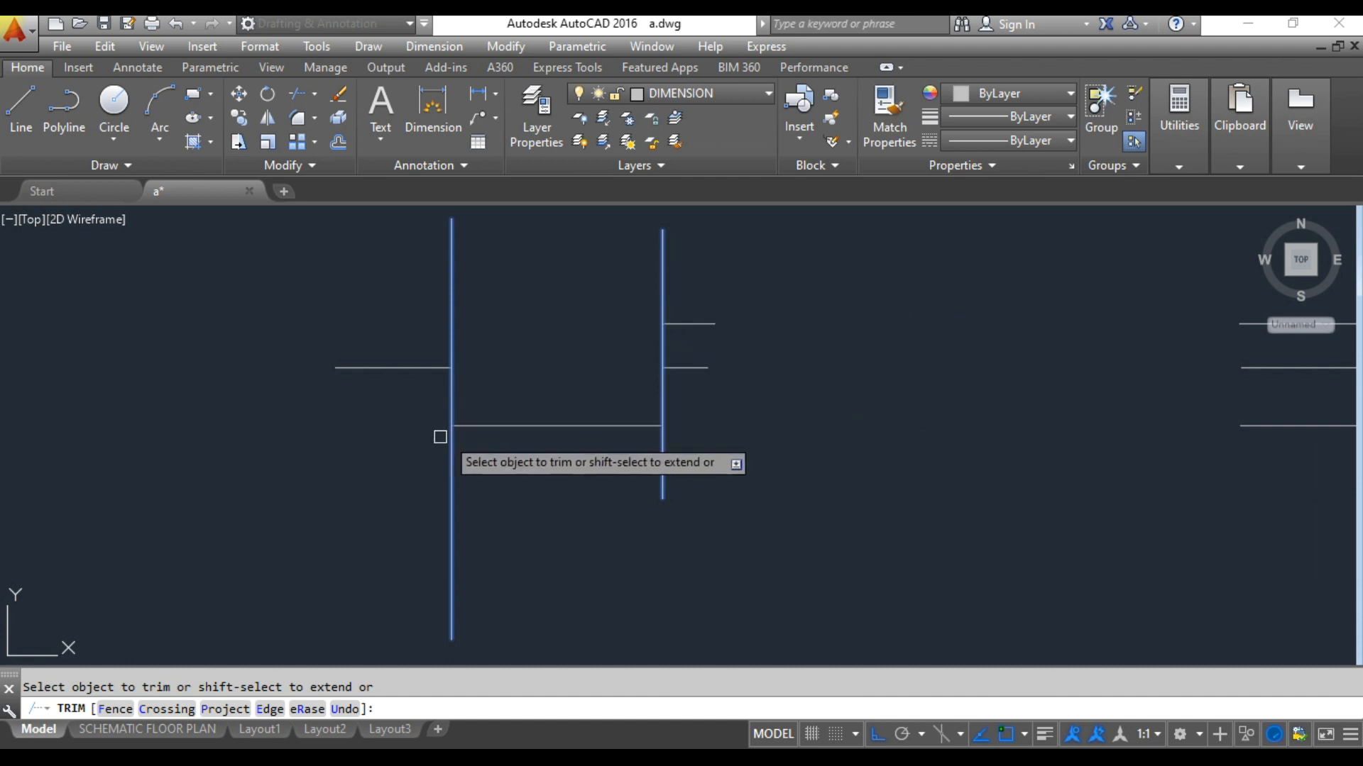
pyautogui.keyDown('shift'); pyautogui.click(461, 426); pyautogui.keyUp('shift')
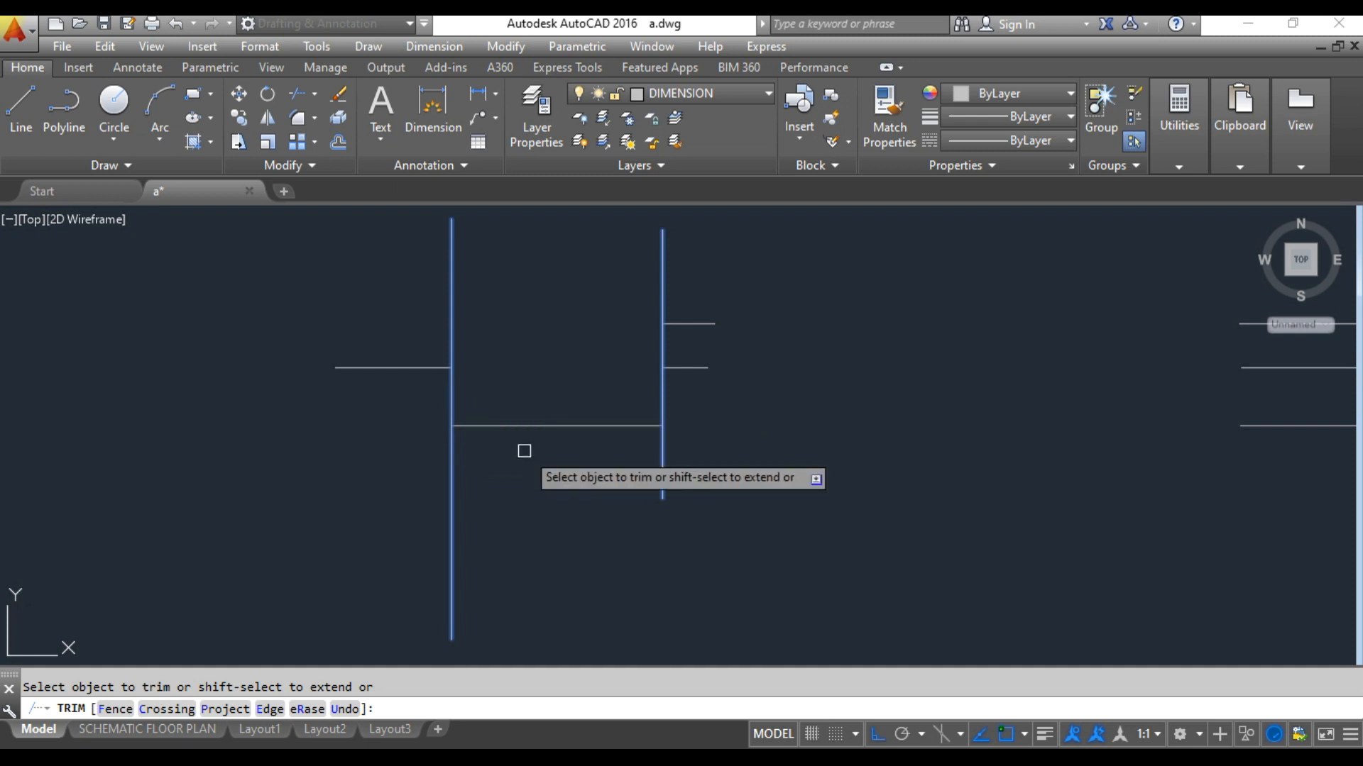
pyautogui.scroll(-2, 541, 459)
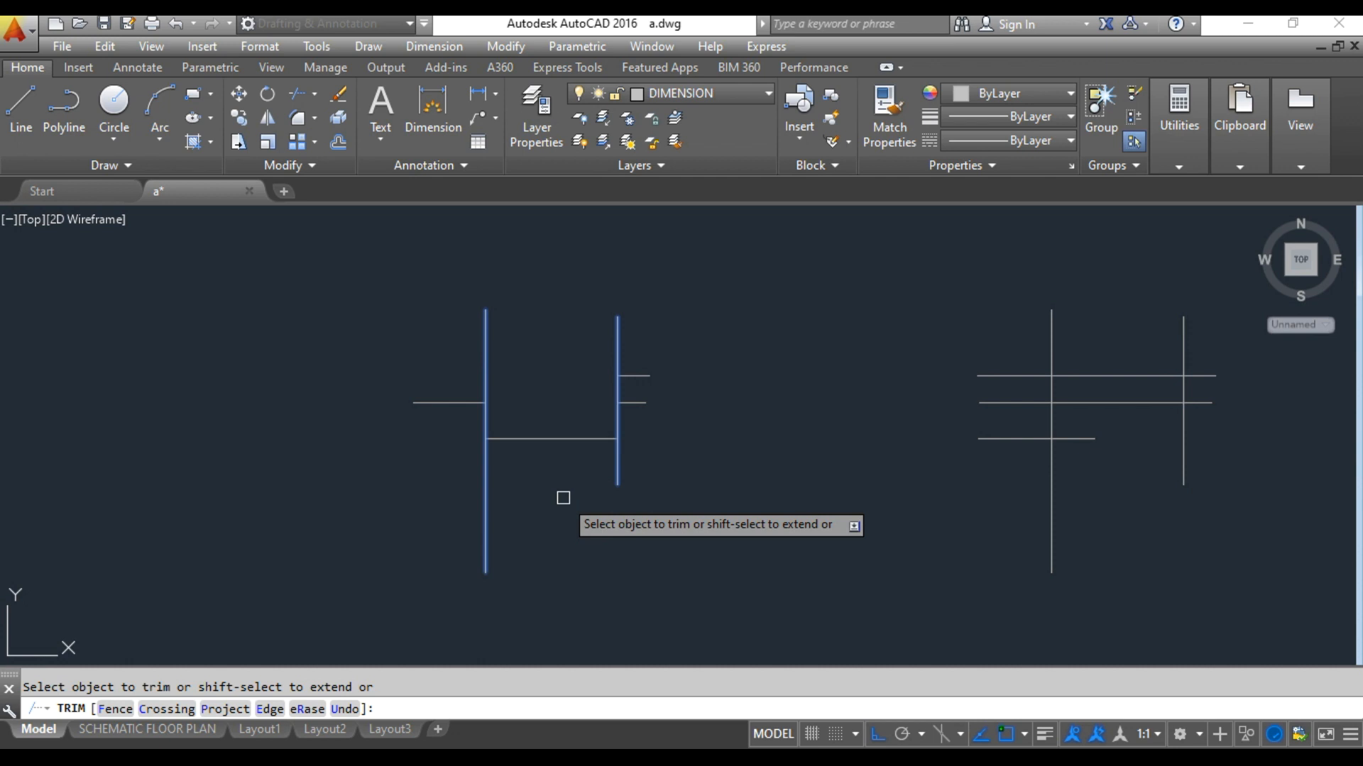
pyautogui.press('Escape')
# - In the next group to the right, trim the upper two horizontal lines beyond the right vertical line, using only that line as cutting edge
pyautogui.scroll(-4, 564, 497)
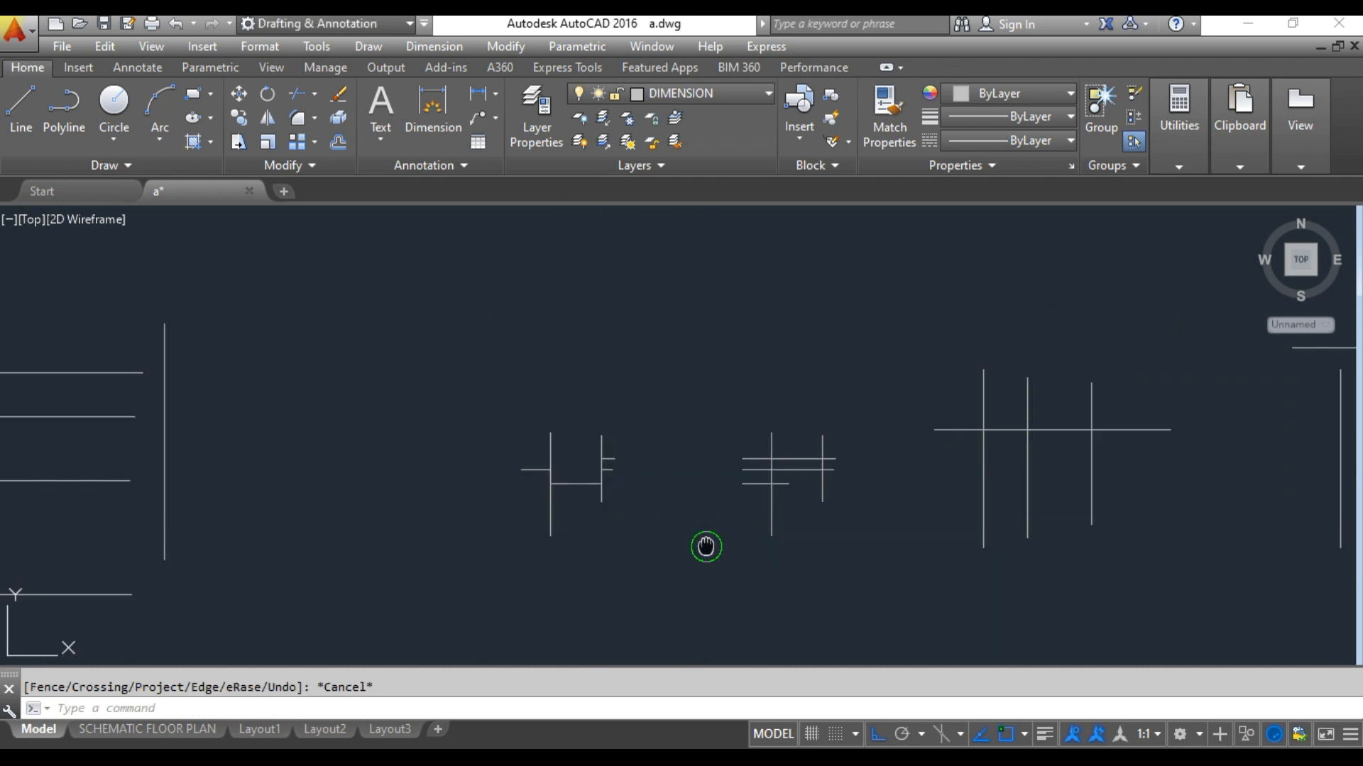
pyautogui.moveTo(599, 562)
pyautogui.mouseDown(button='middle')
pyautogui.moveTo(709, 533)
pyautogui.moveTo(660, 532)
pyautogui.mouseUp(button='middle')
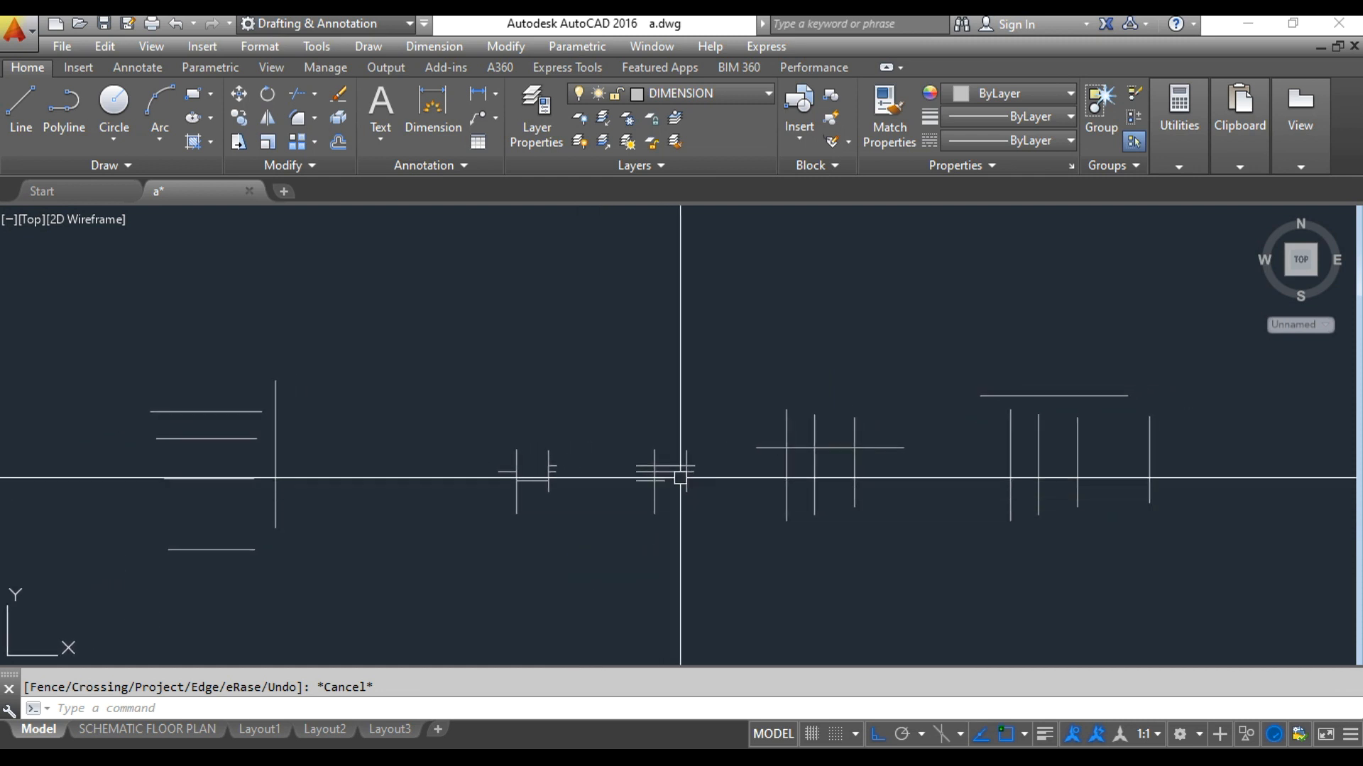
pyautogui.scroll(6, 512, 480)
pyautogui.moveTo(775, 499); pyautogui.dragTo(478, 499, button='middle')
pyautogui.scroll(-2, 481, 504)
pyautogui.moveTo(709, 525); pyautogui.dragTo(587, 509, button='middle')
pyautogui.scroll(4, 624, 508)
pyautogui.scroll(-2, 641, 508)
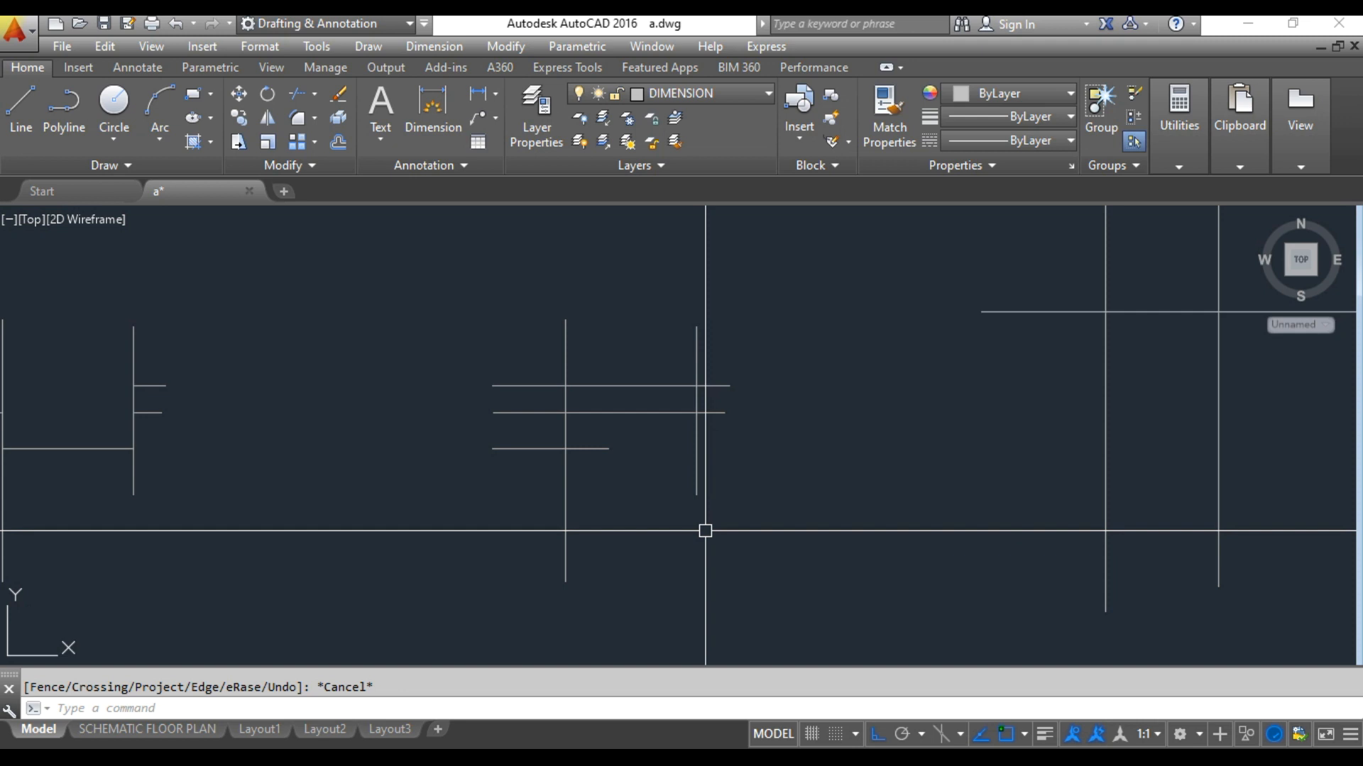
pyautogui.click(697, 462)
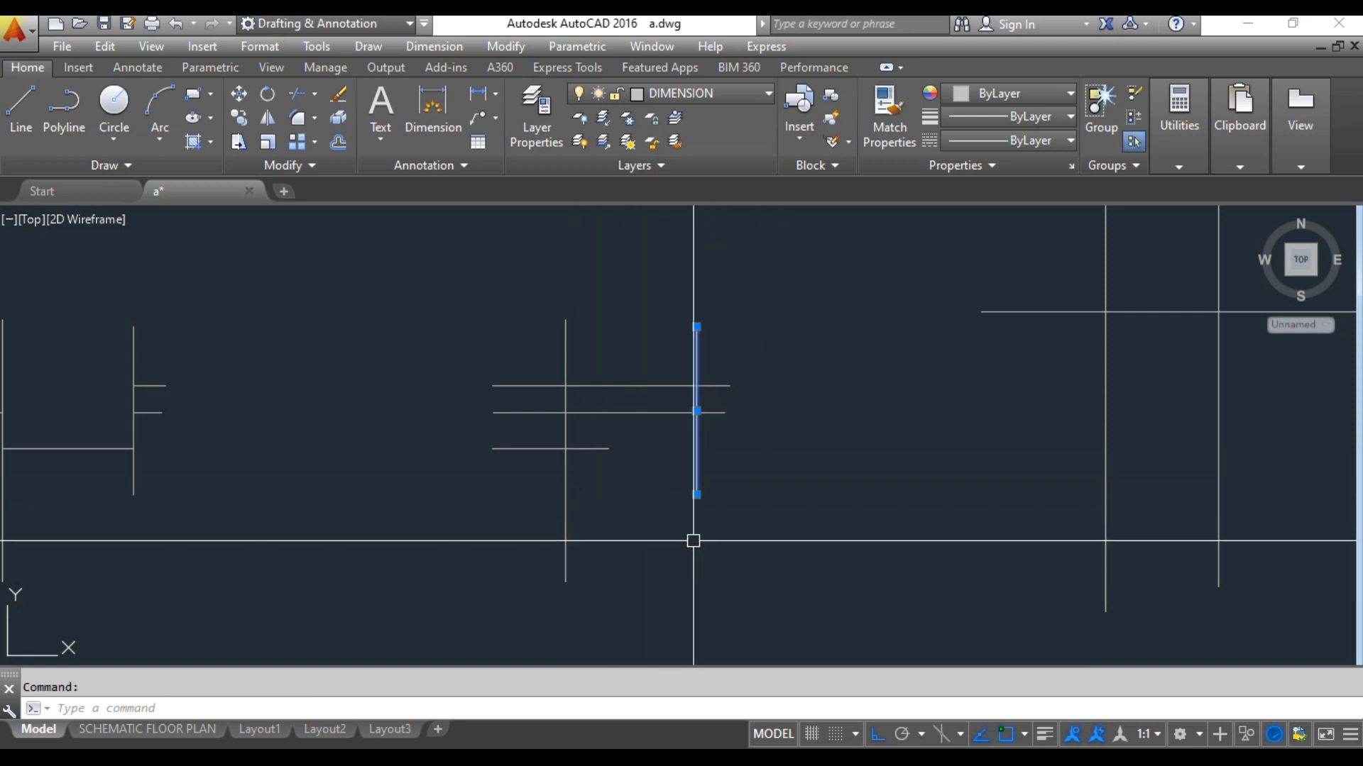
pyautogui.press('Escape')
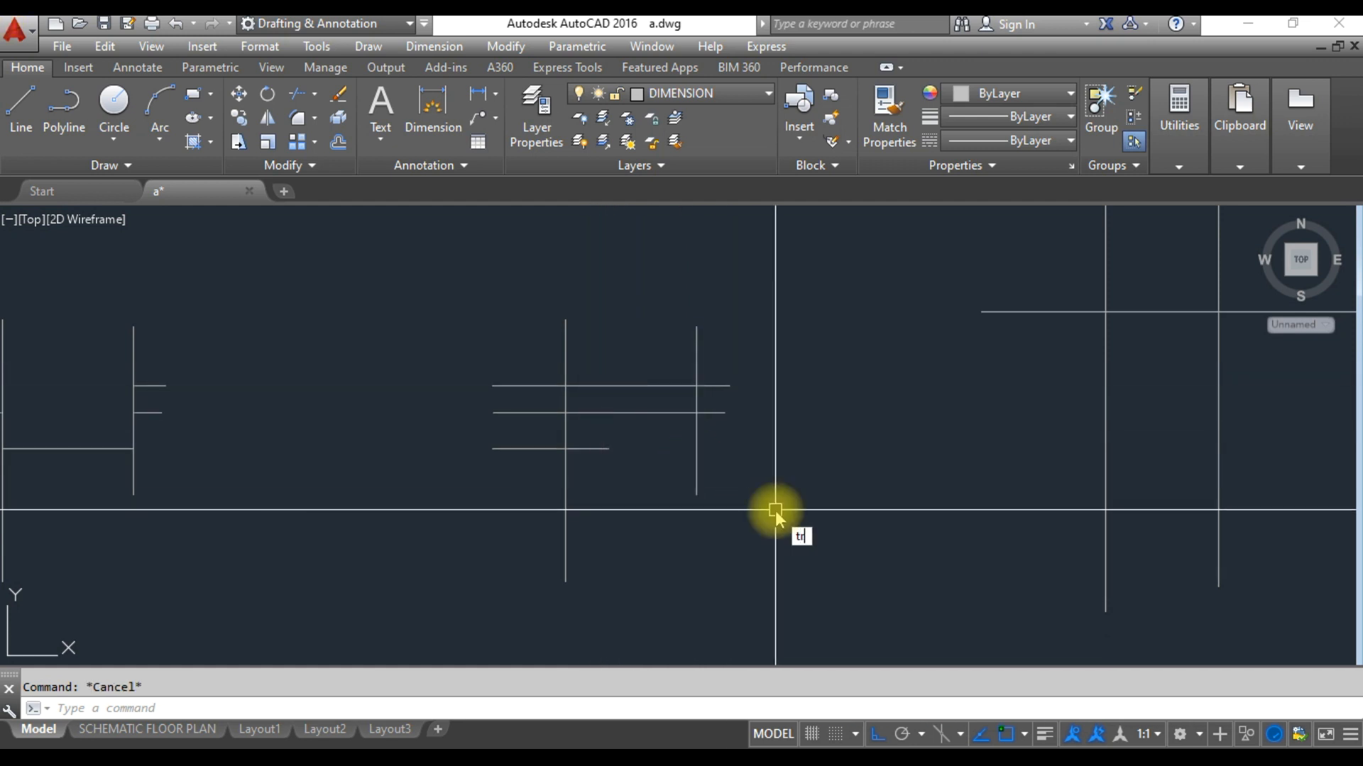
pyautogui.press('Return')
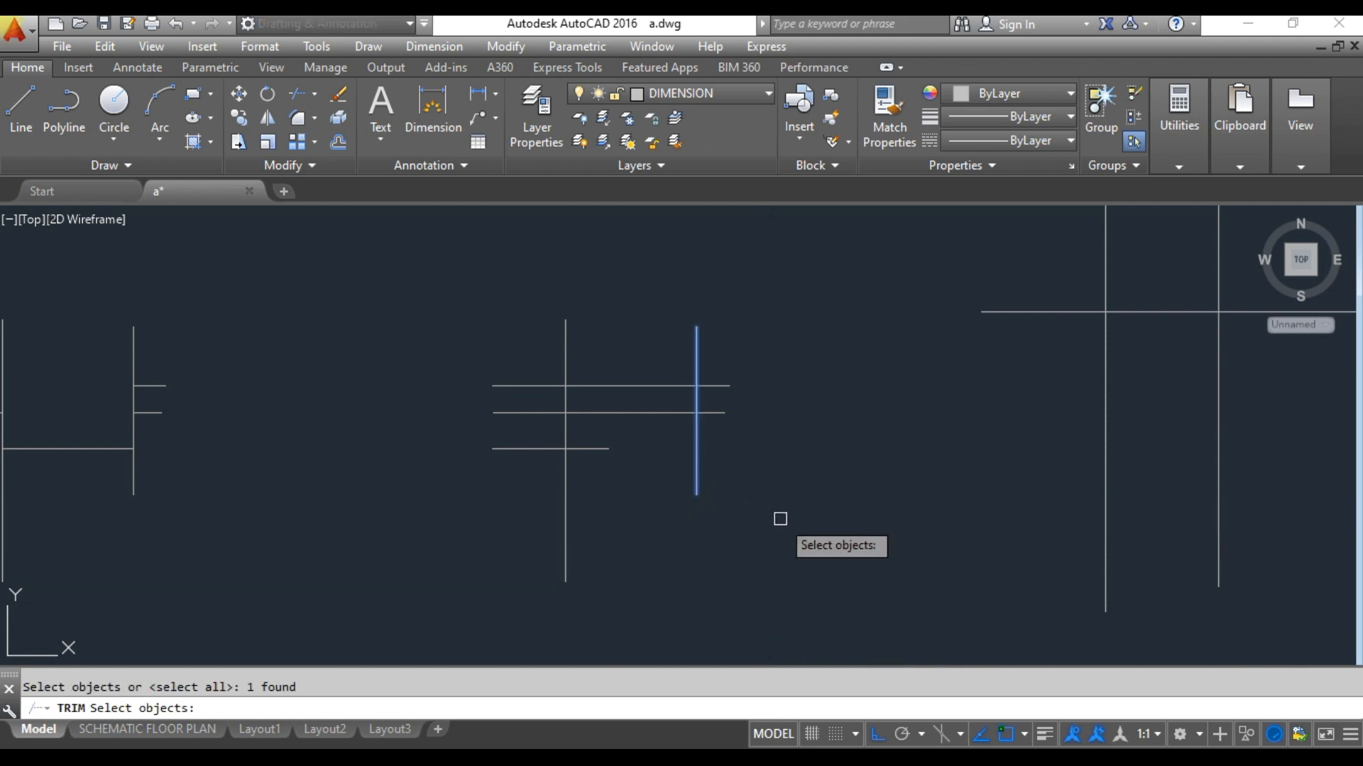
pyautogui.press('Return')
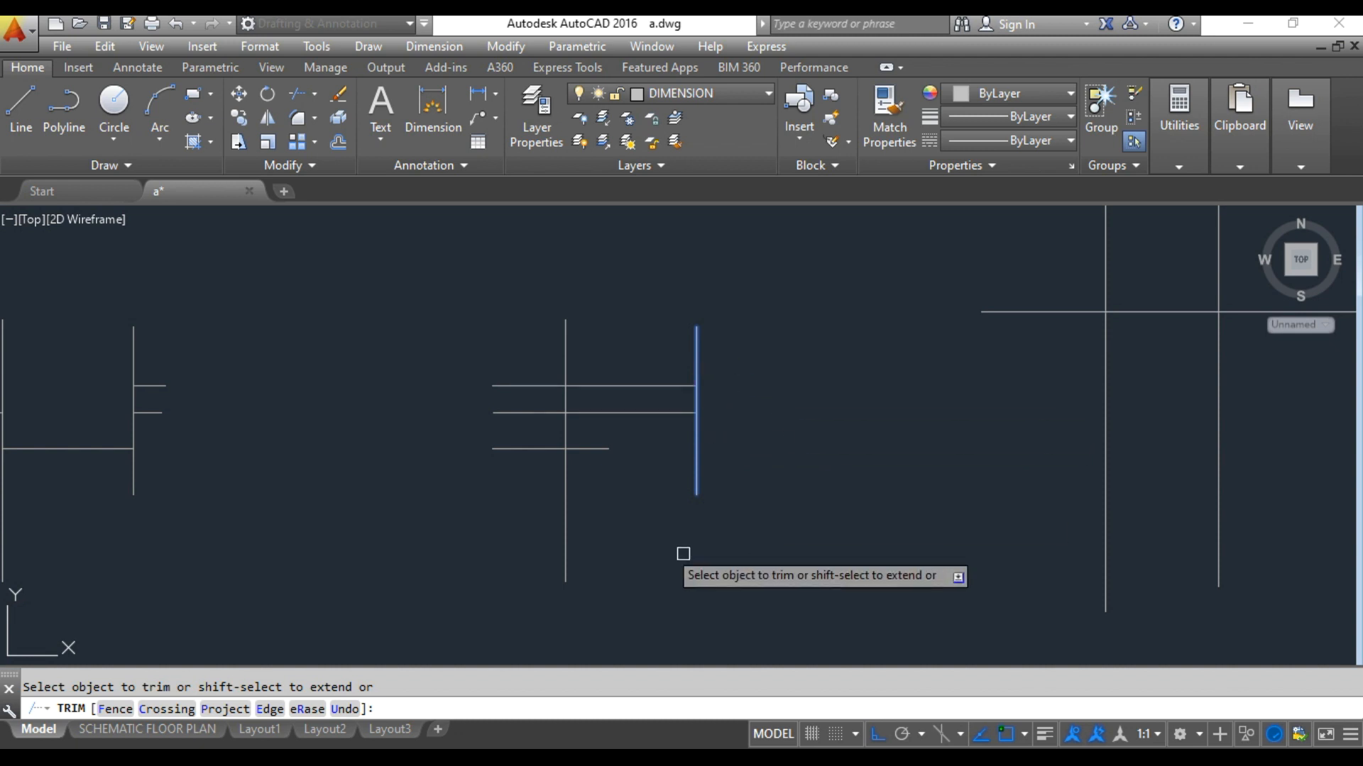
# - Try to trim the short lowest horizontal line, which does not reach the cutting edge, with crossing windows, and end Trim
pyautogui.click(623, 471)
pyautogui.click(592, 438)
pyautogui.click(629, 474)
pyautogui.click(599, 440)
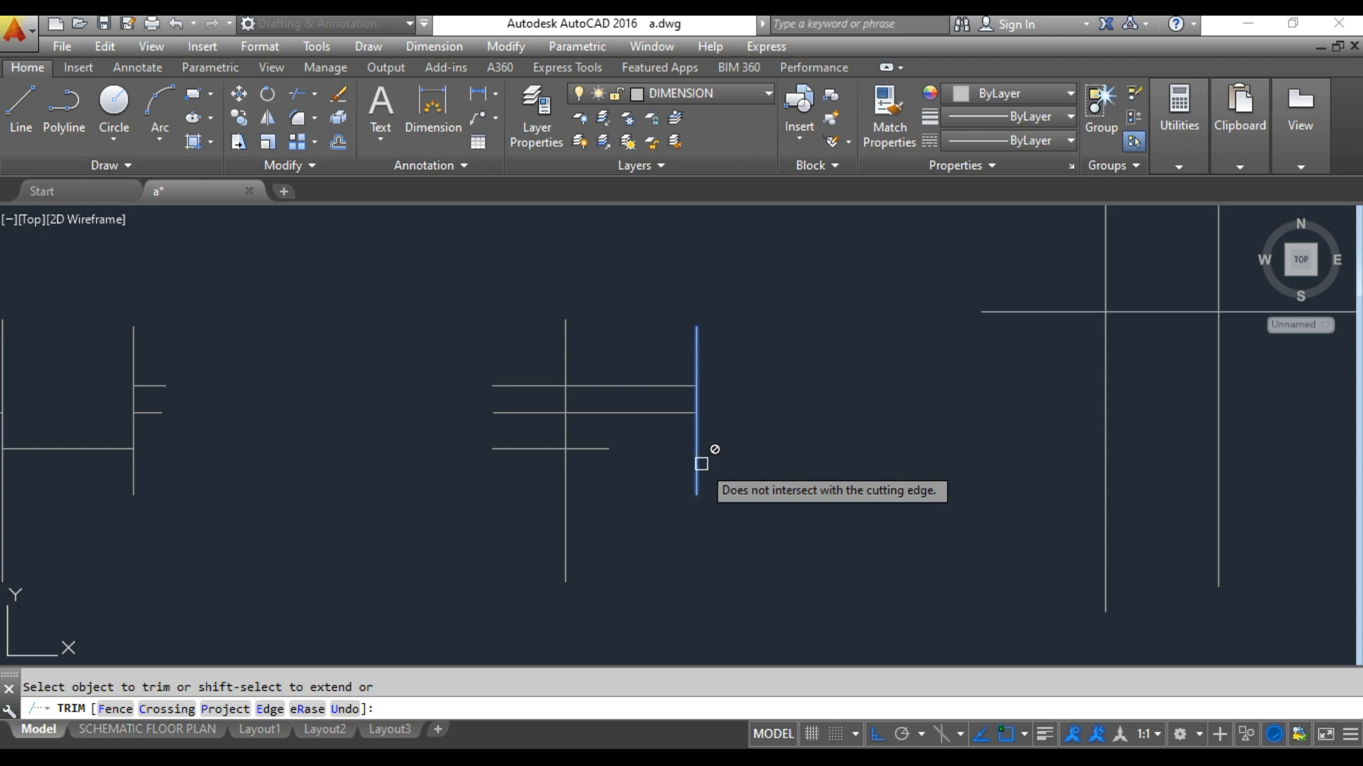
pyautogui.click(623, 490)
pyautogui.click(609, 465)
pyautogui.click(645, 538)
pyautogui.click(480, 381)
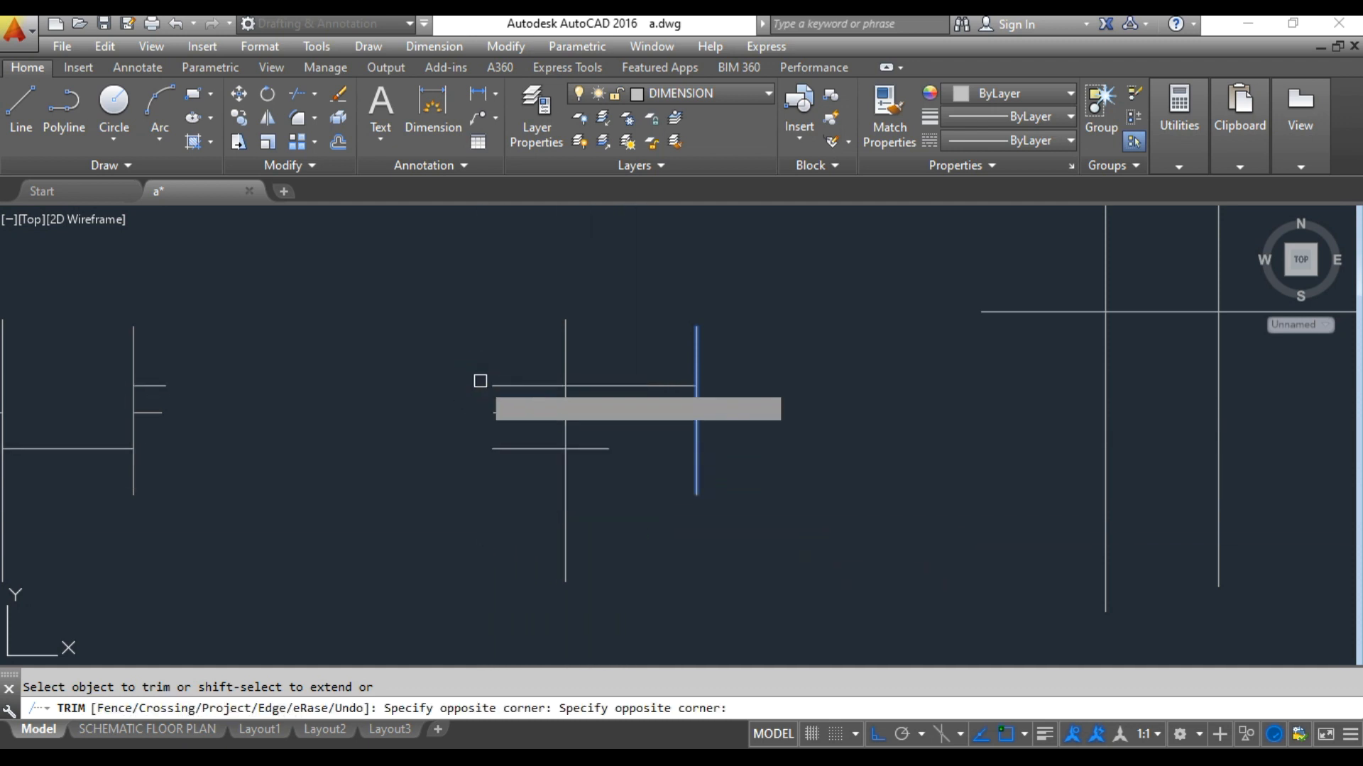
pyautogui.click(645, 536)
pyautogui.click(467, 406)
pyautogui.click(624, 535)
pyautogui.click(531, 403)
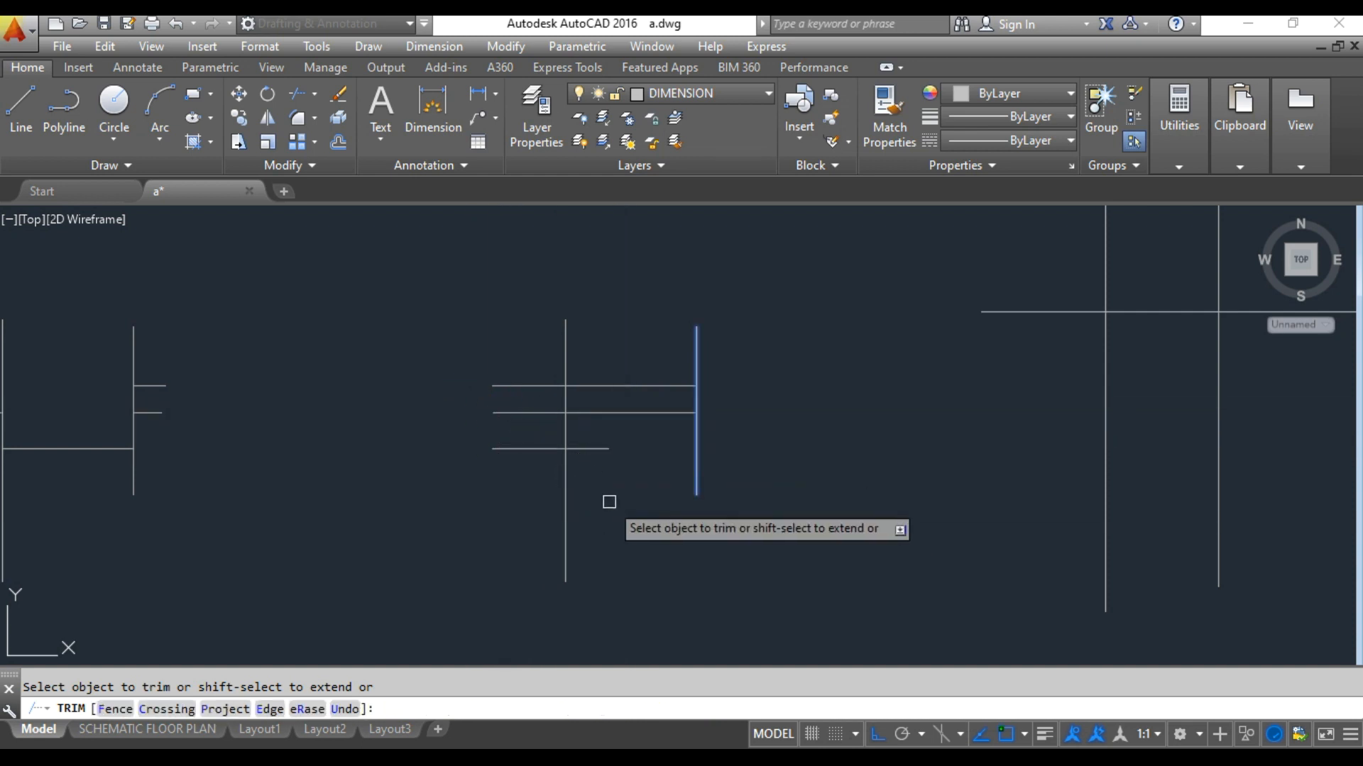
pyautogui.press('Escape')
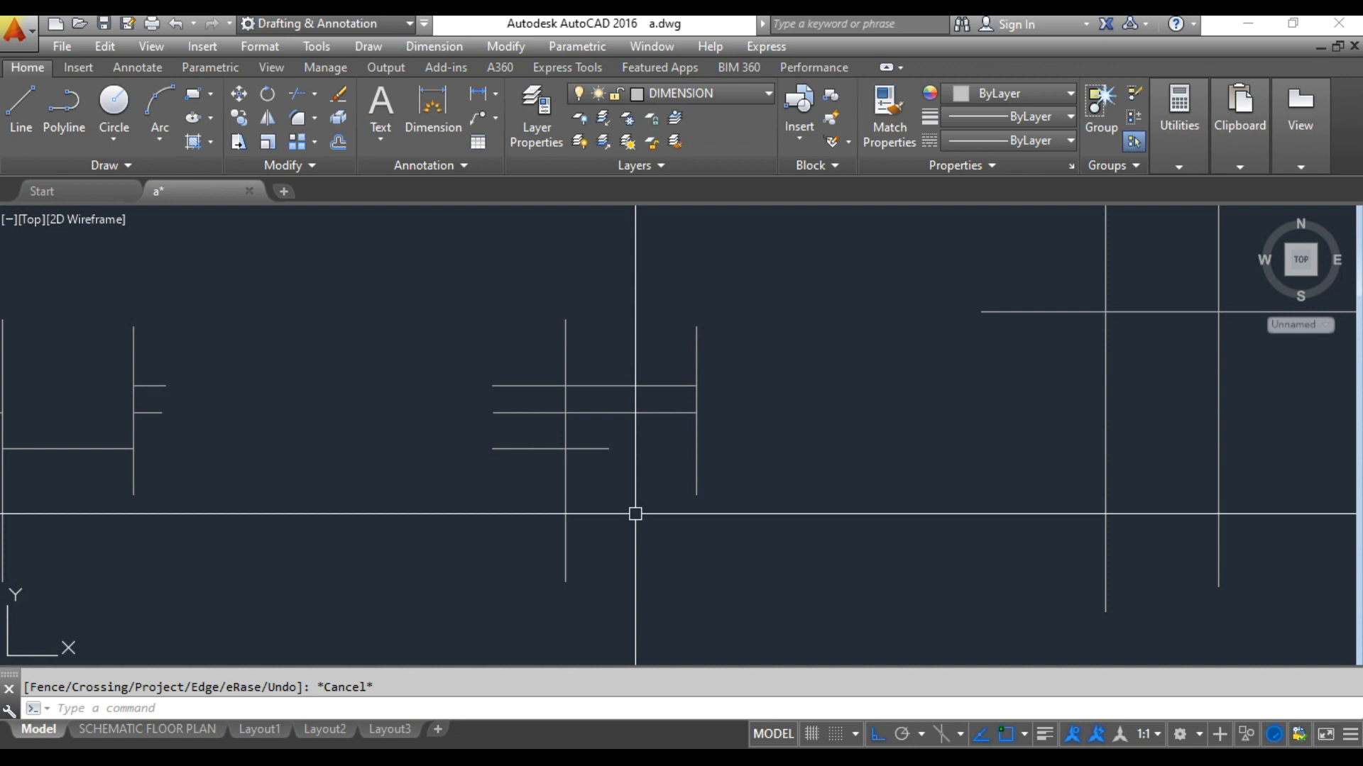
pyautogui.scroll(-2, 636, 513)
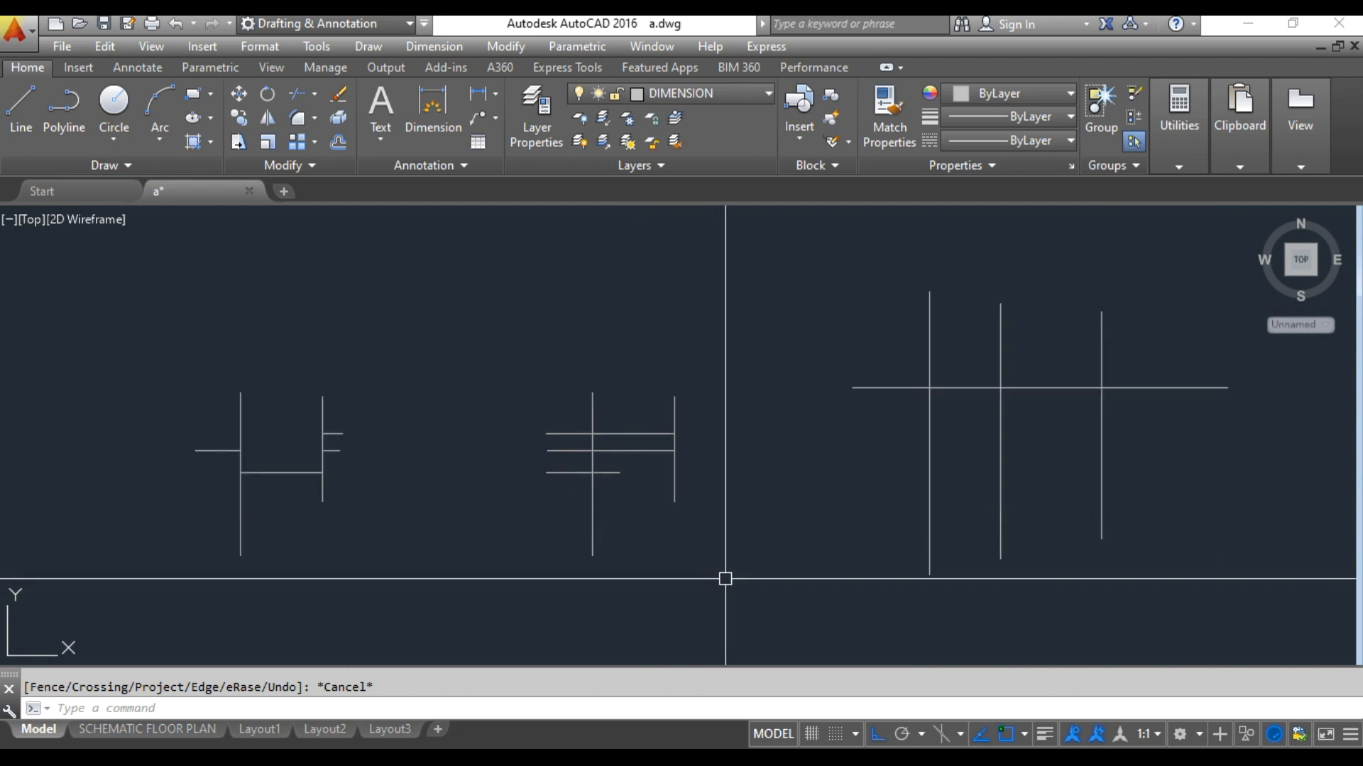
pyautogui.scroll(-4, 725, 579)
pyautogui.scroll(2, 725, 579)
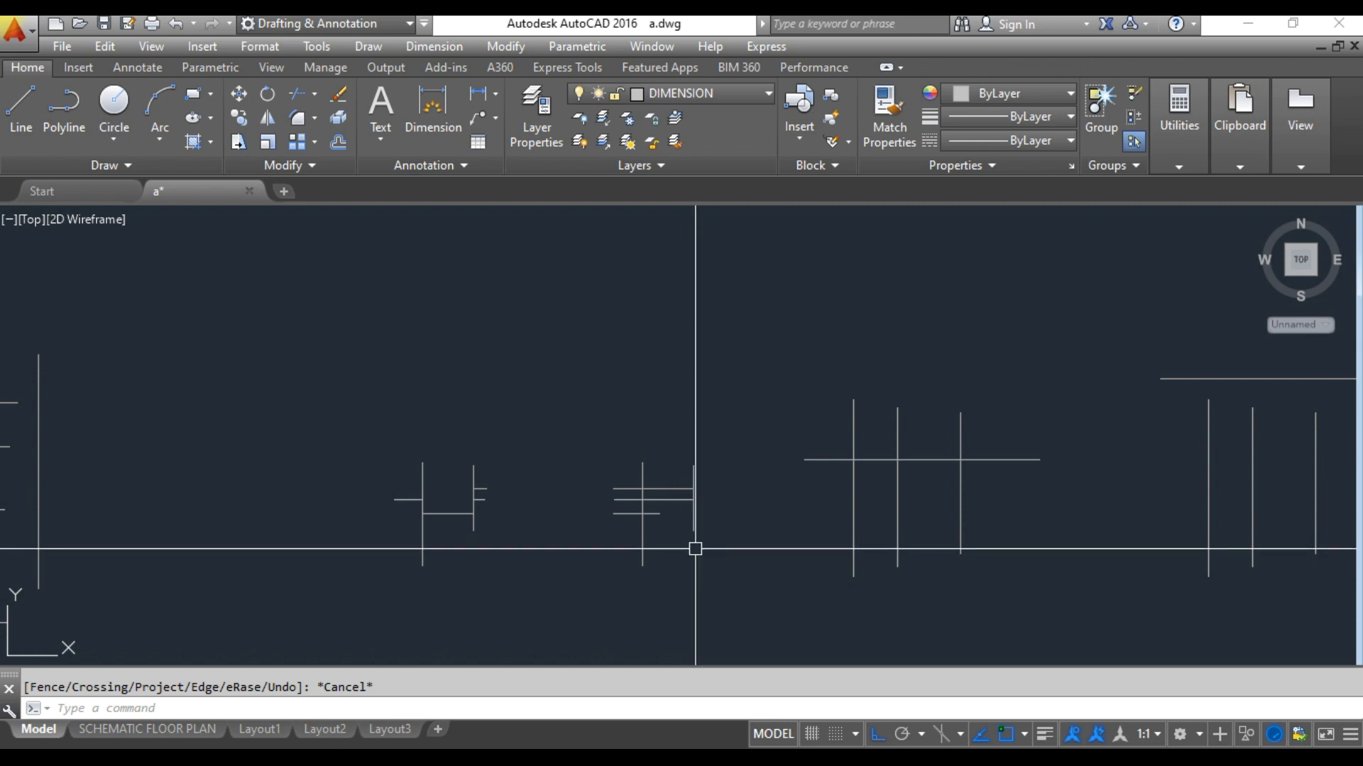
pyautogui.scroll(4, 695, 549)
pyautogui.moveTo(698, 565); pyautogui.dragTo(708, 538, button='middle')
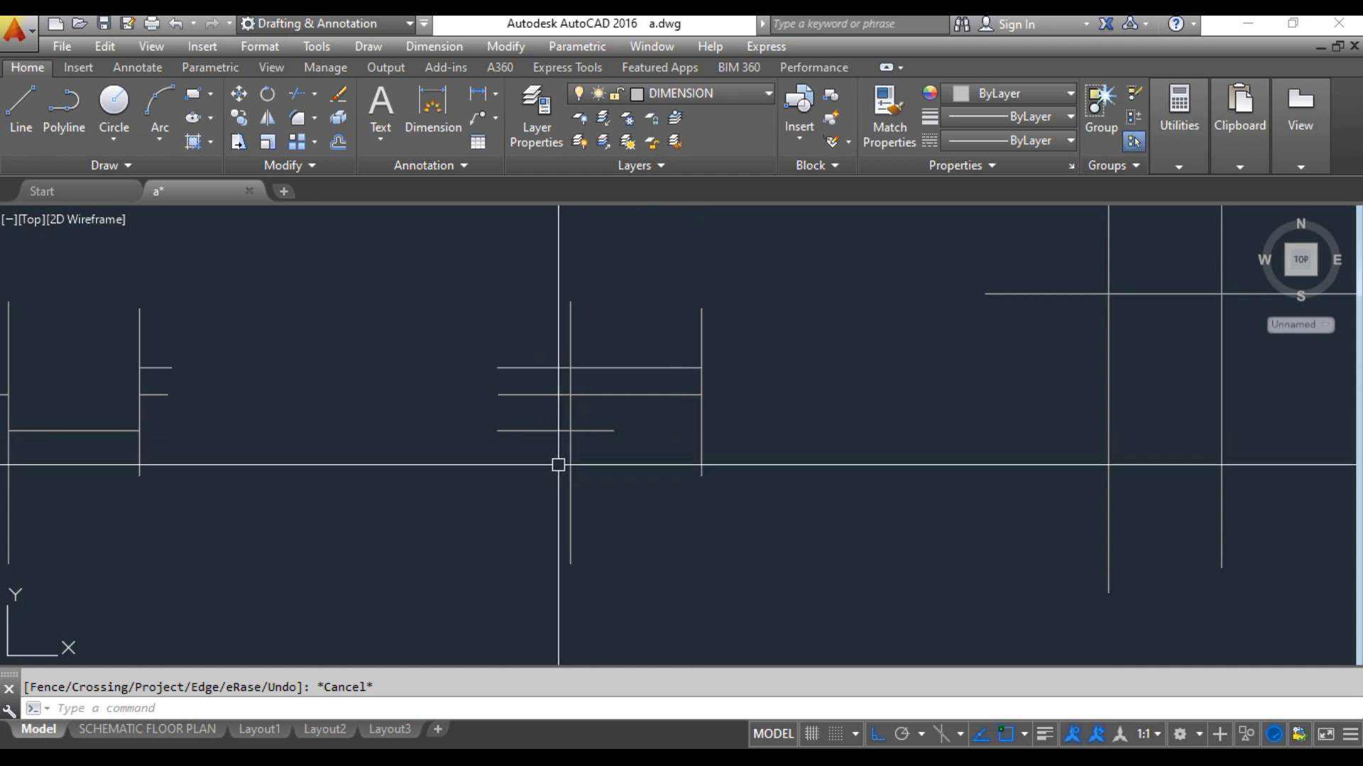
# - Trim the right vertical line's lower end and both vertical lines' top ends, using all five lines of the middle group as cutting edges
pyautogui.write('r')
pyautogui.press('Return')
pyautogui.click(814, 611)
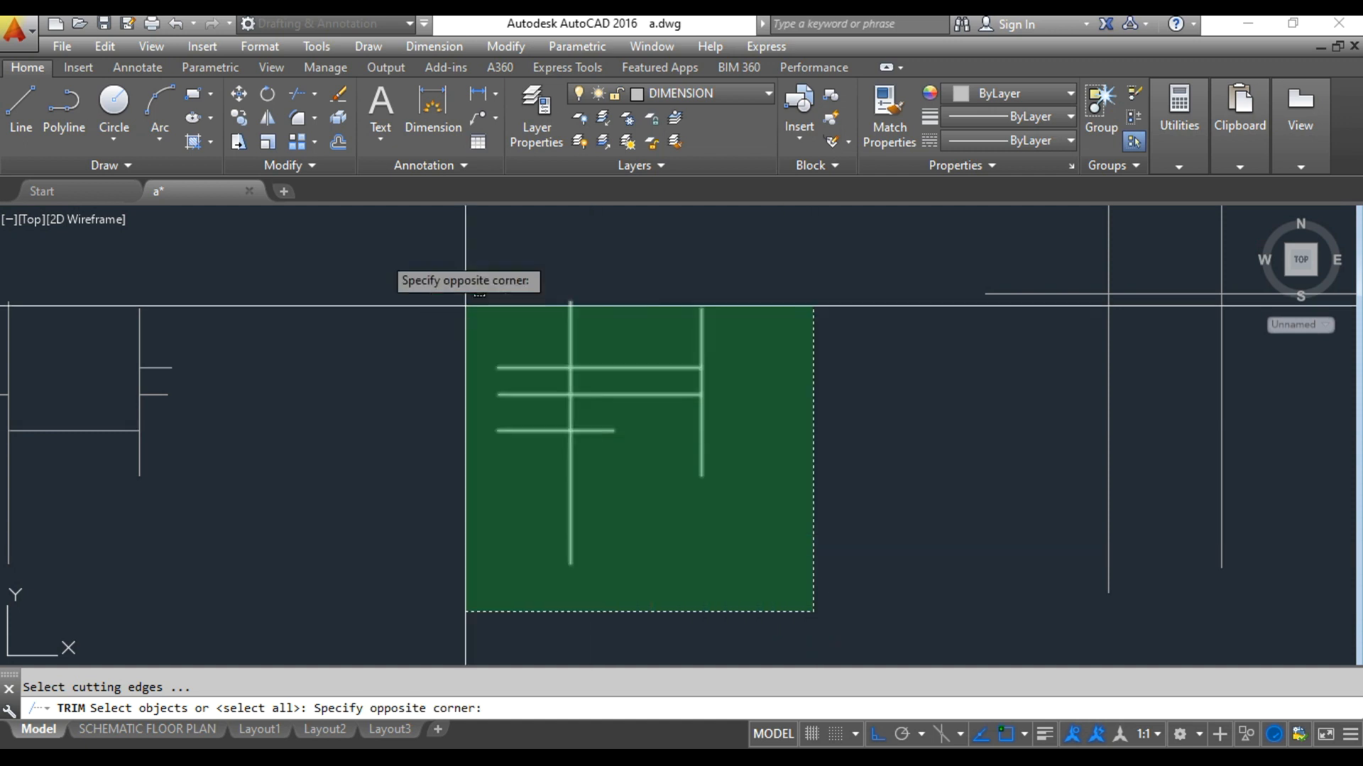
pyautogui.click(466, 306)
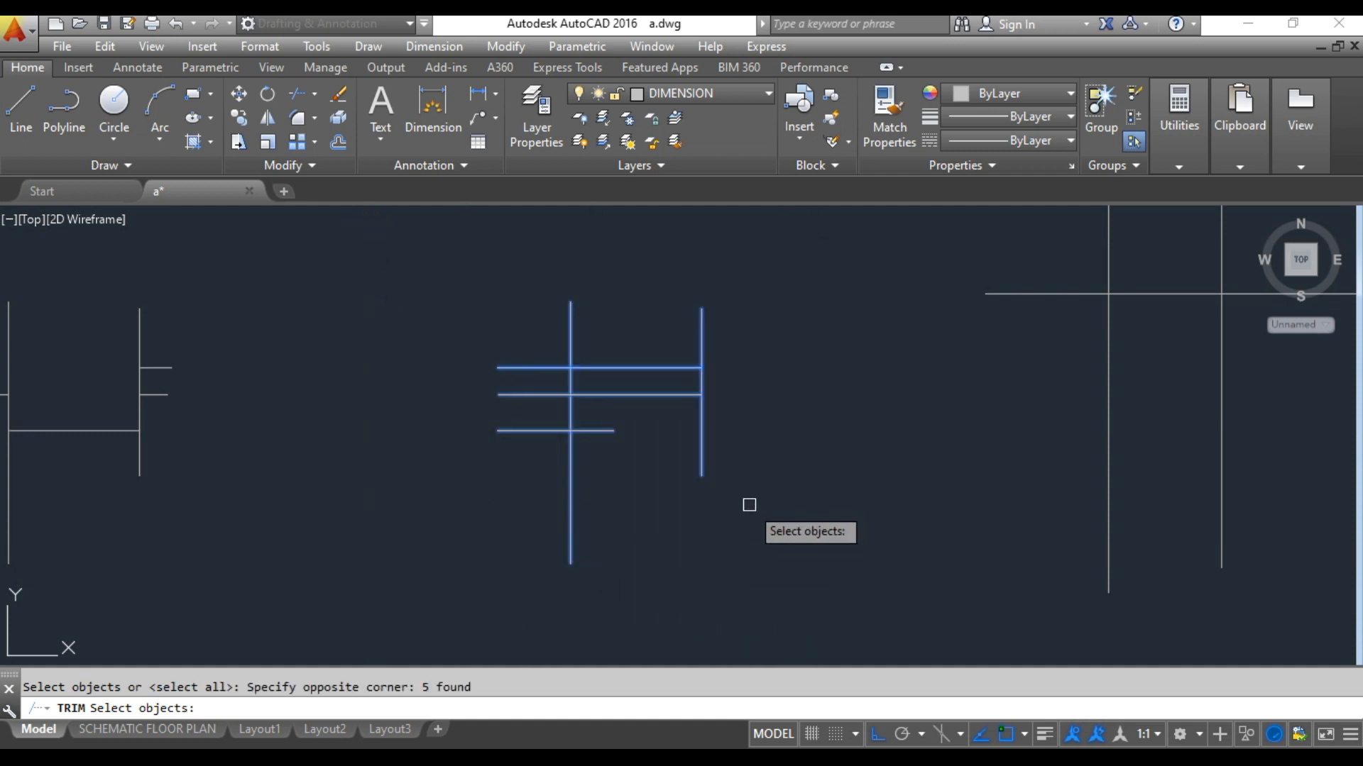
pyautogui.press('Return')
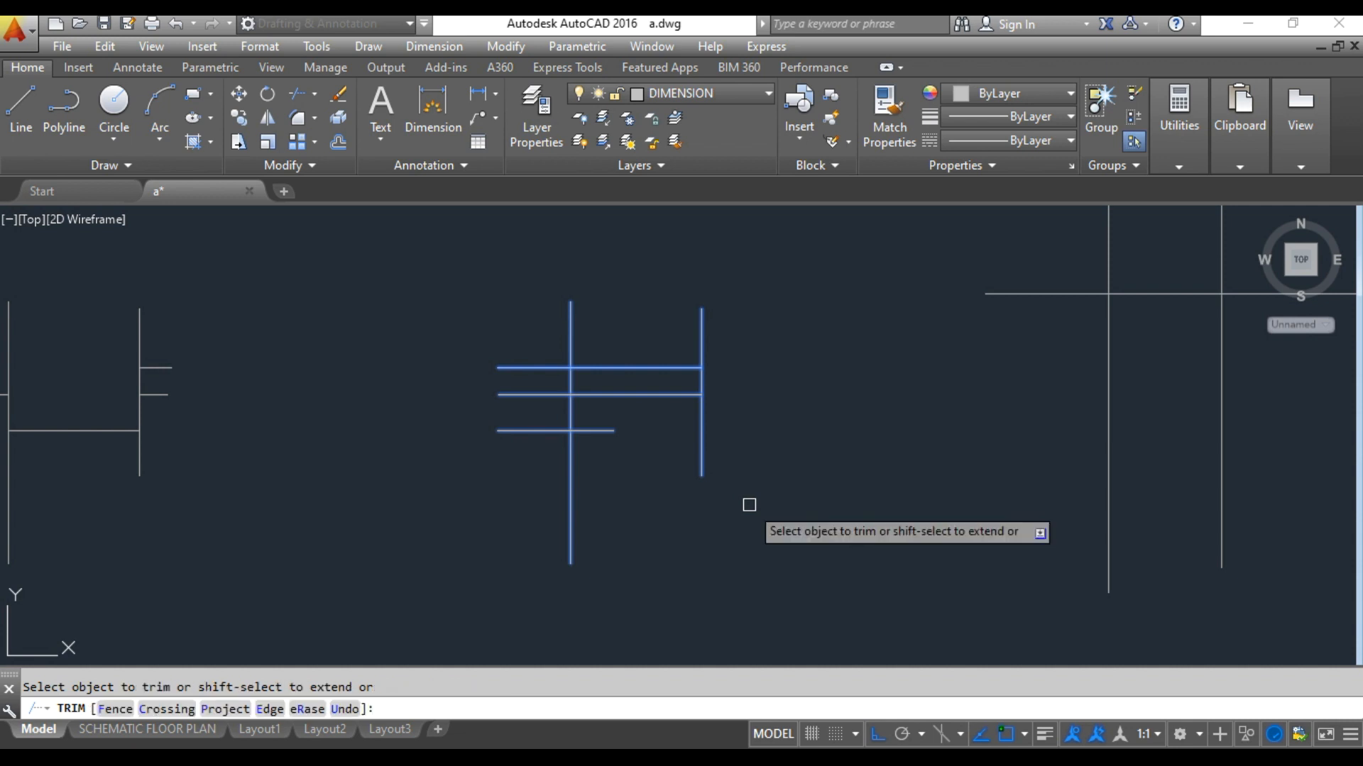
pyautogui.click(700, 425)
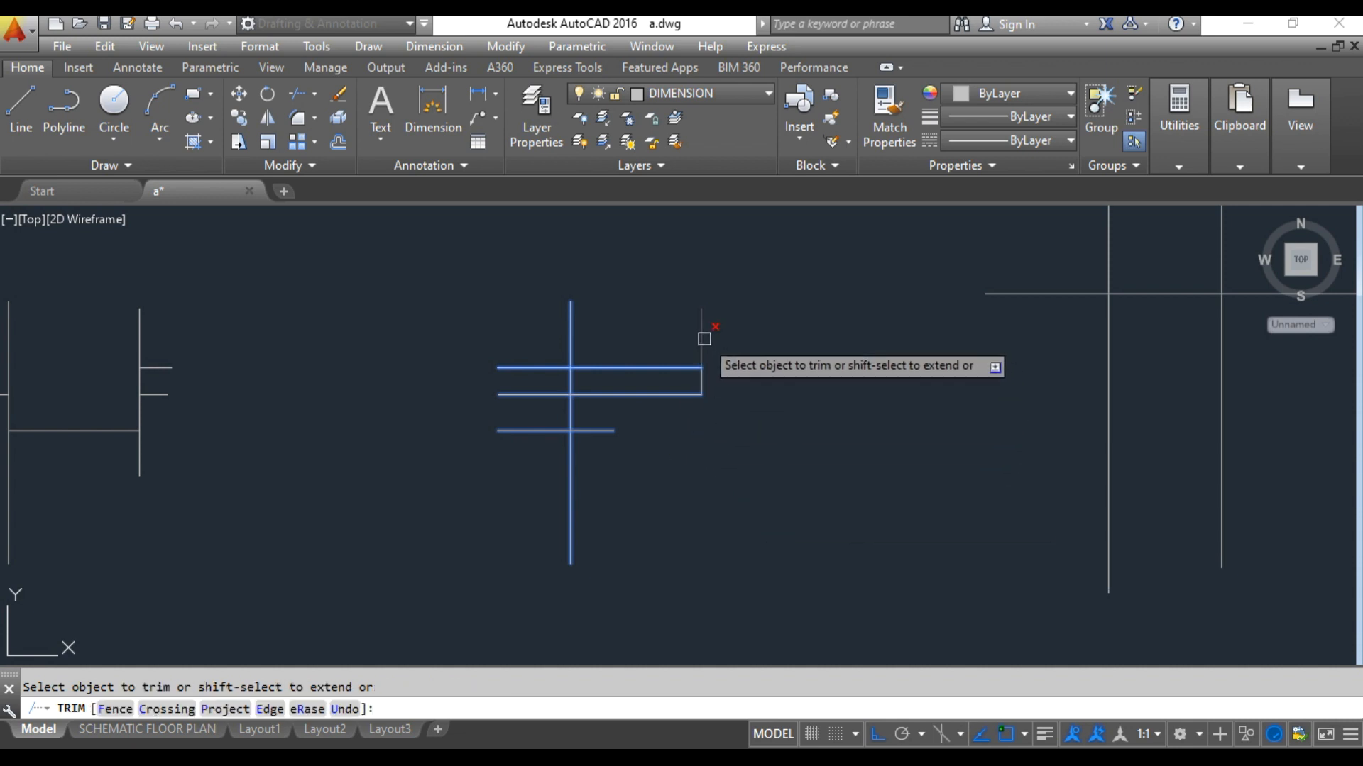
pyautogui.click(635, 325)
pyautogui.click(553, 299)
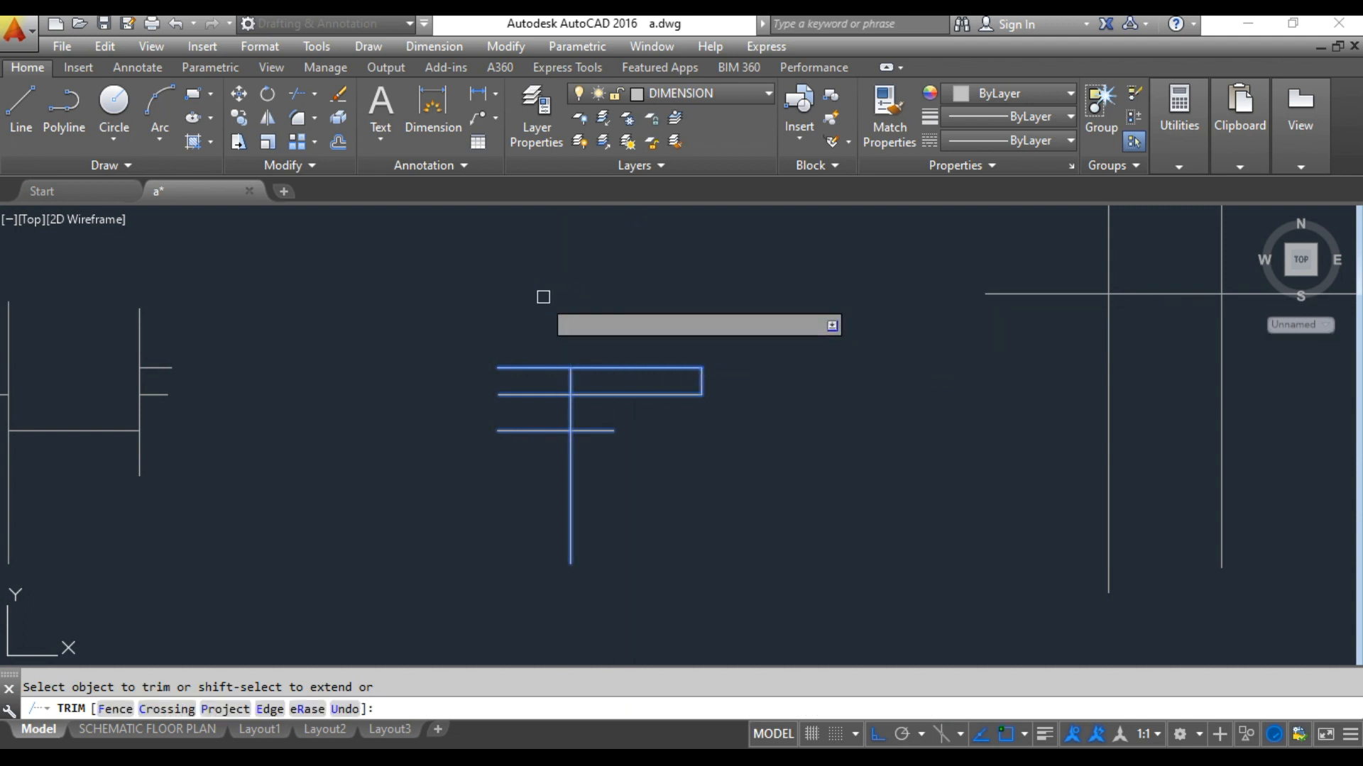
# - Trim the three horizontal lines' left ends and the left vertical line's end below the lowest horizontal line
pyautogui.click(534, 298)
pyautogui.click(536, 528)
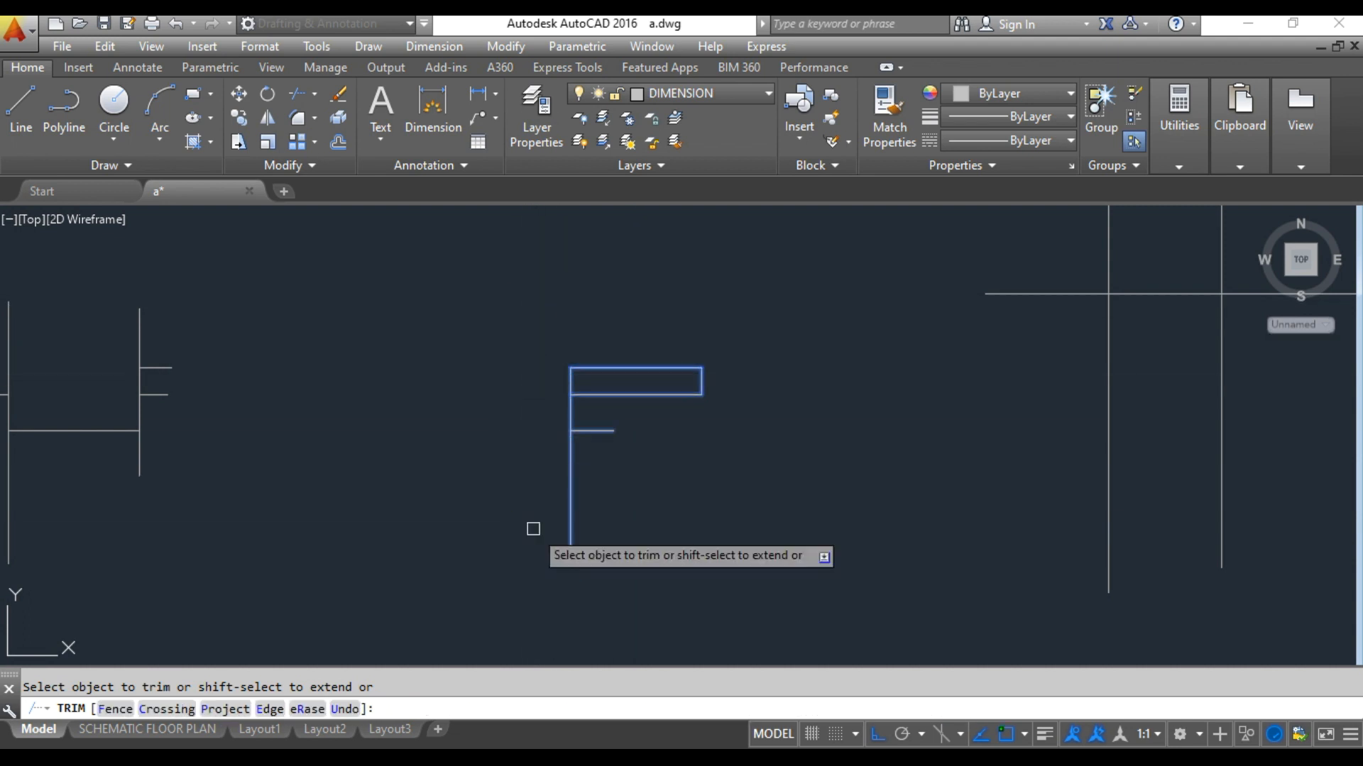
pyautogui.click(673, 567)
pyautogui.click(547, 524)
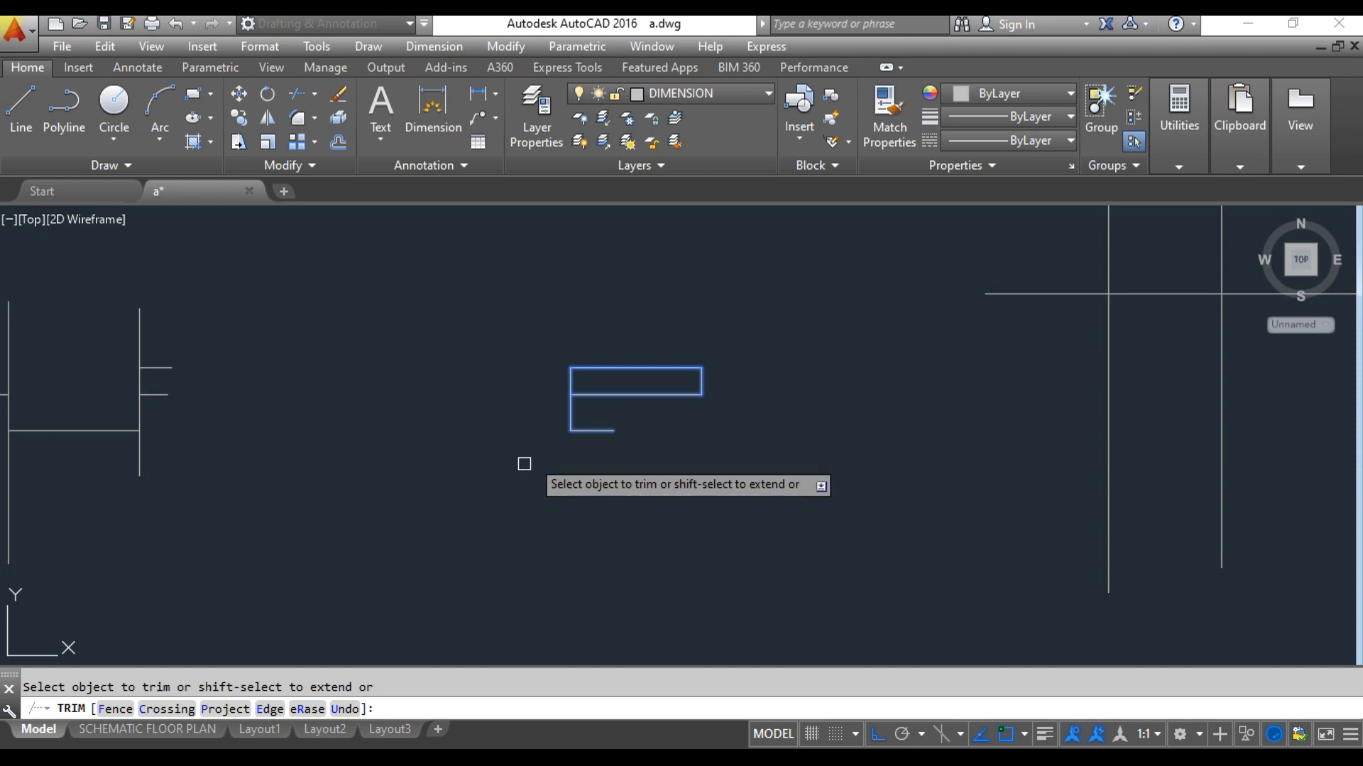
# - Trim the left vertical piece between the small rectangle and the short horizontal line below it, and end Trim
pyautogui.scroll(3, 596, 415)
pyautogui.scroll(2, 603, 420)
pyautogui.click(599, 404)
pyautogui.click(423, 364)
pyautogui.scroll(-2, 753, 509)
pyautogui.scroll(-2, 753, 508)
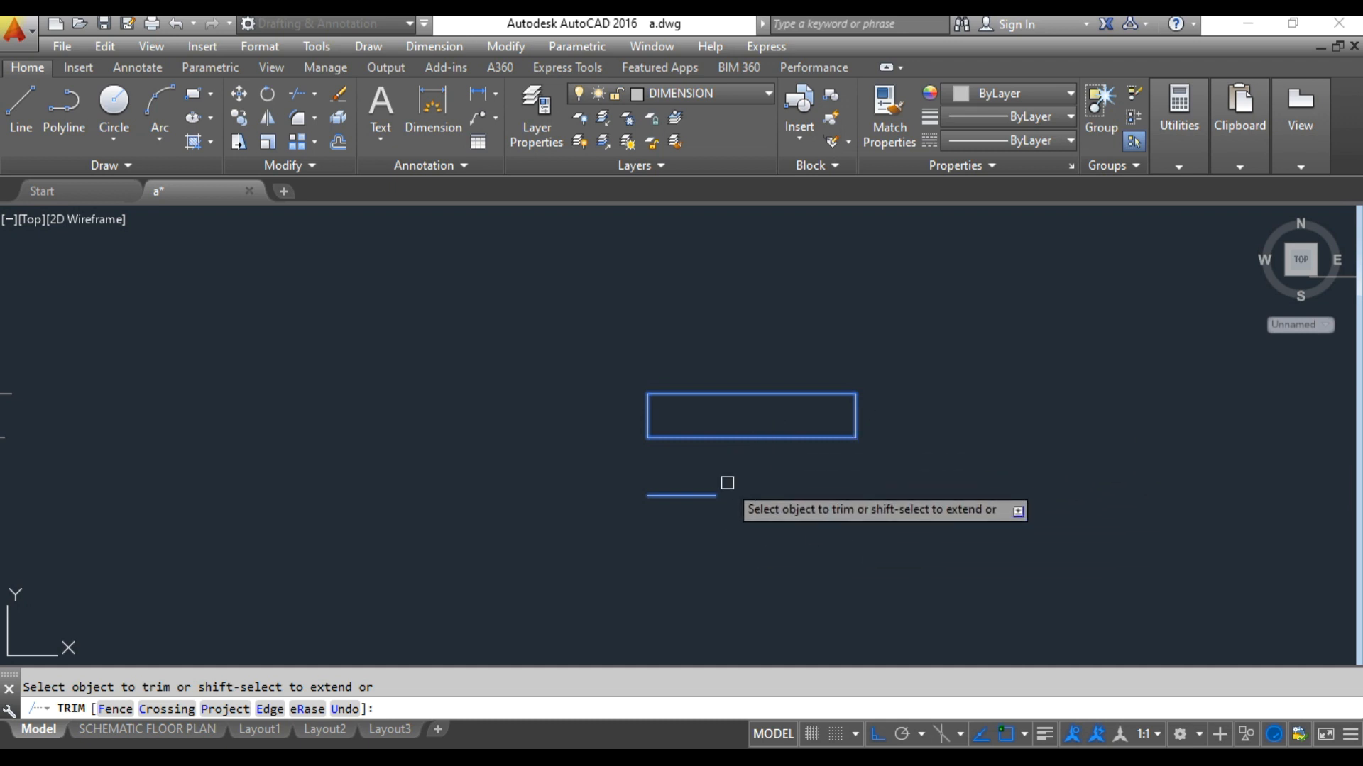
pyautogui.scroll(-2, 772, 463)
pyautogui.moveTo(845, 513); pyautogui.dragTo(693, 502, button='middle')
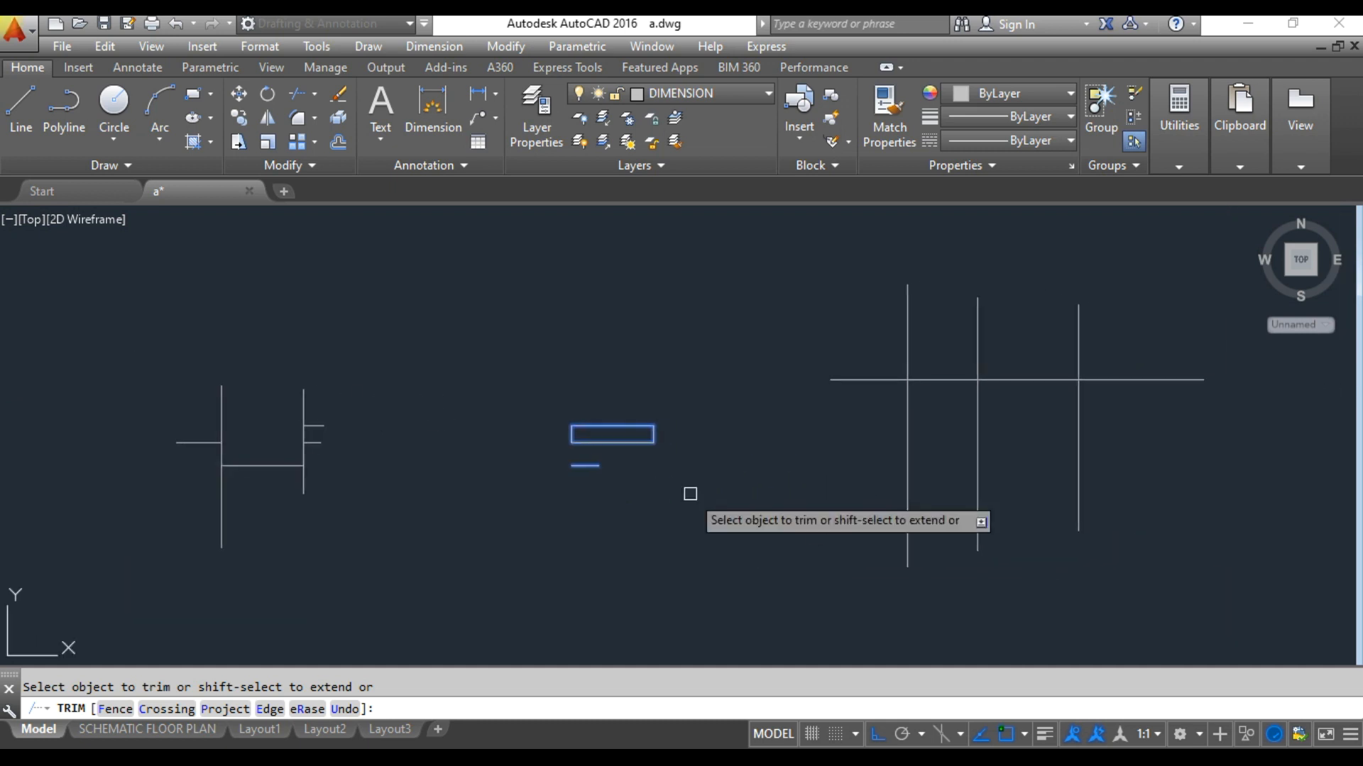
pyautogui.press('Escape')
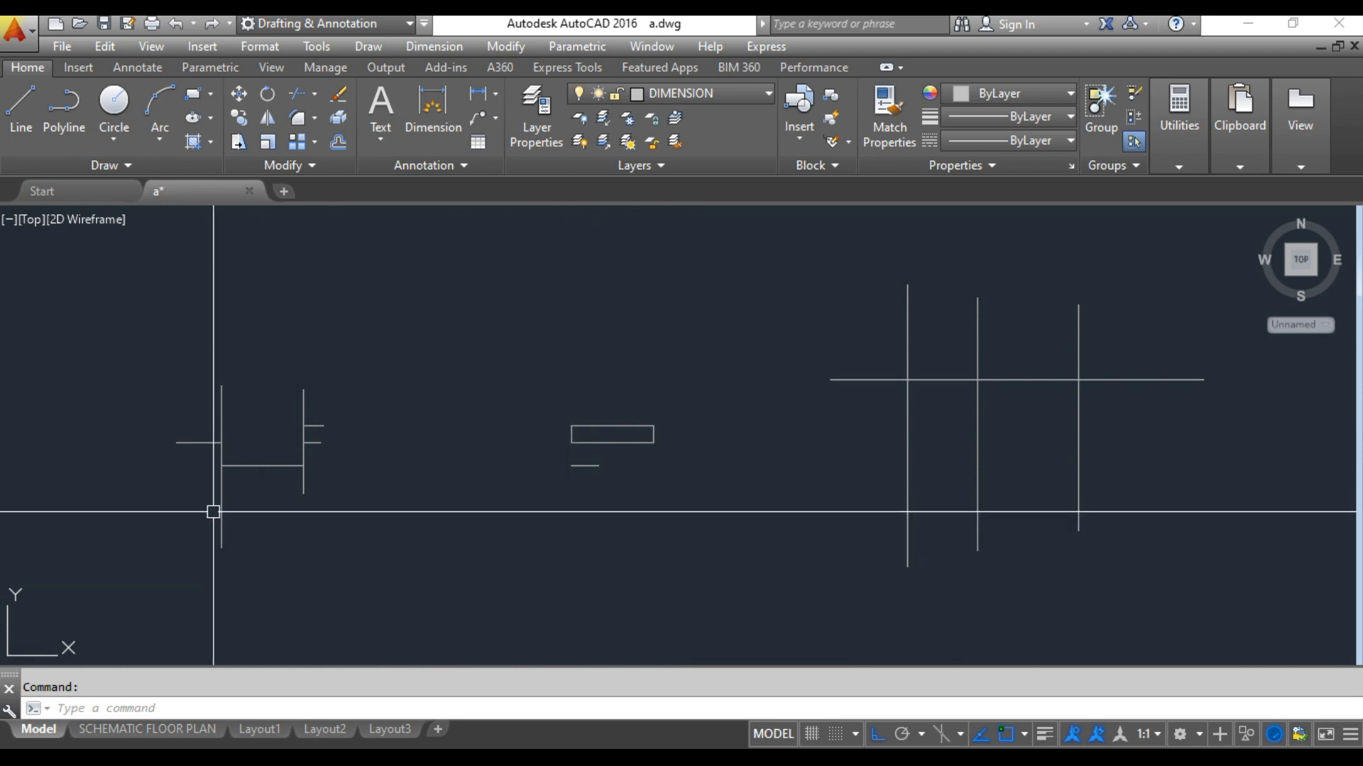
pyautogui.click(303, 480)
pyautogui.press('Escape')
# - In the next group to the right, trim the three vertical lines below the horizontal line, using that line as cutting edge, and end Trim
pyautogui.moveTo(802, 481)
pyautogui.mouseDown(button='middle')
pyautogui.moveTo(603, 521)
pyautogui.moveTo(684, 456)
pyautogui.mouseUp(button='middle')
pyautogui.moveTo(897, 395); pyautogui.dragTo(825, 426, button='middle')
pyautogui.scroll(-2, 827, 429)
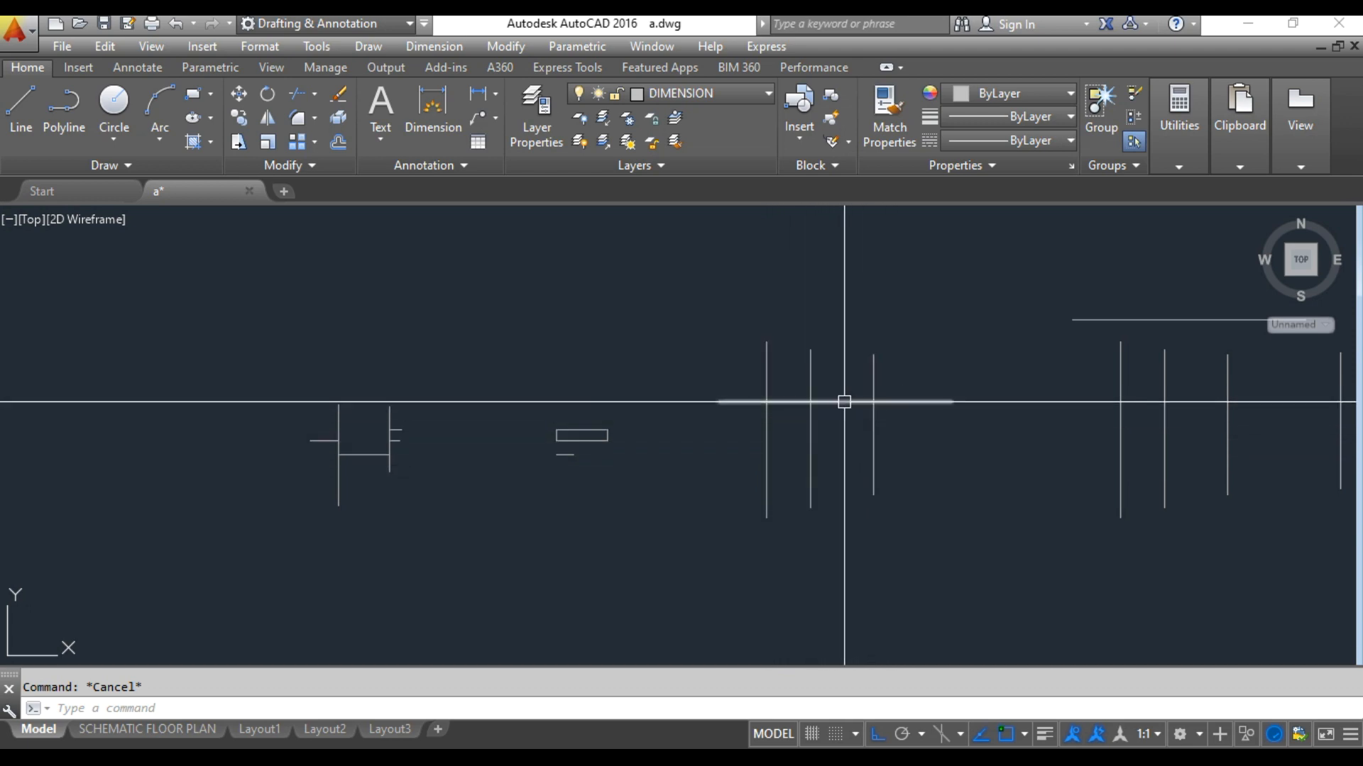
pyautogui.moveTo(967, 444); pyautogui.dragTo(863, 462, button='middle')
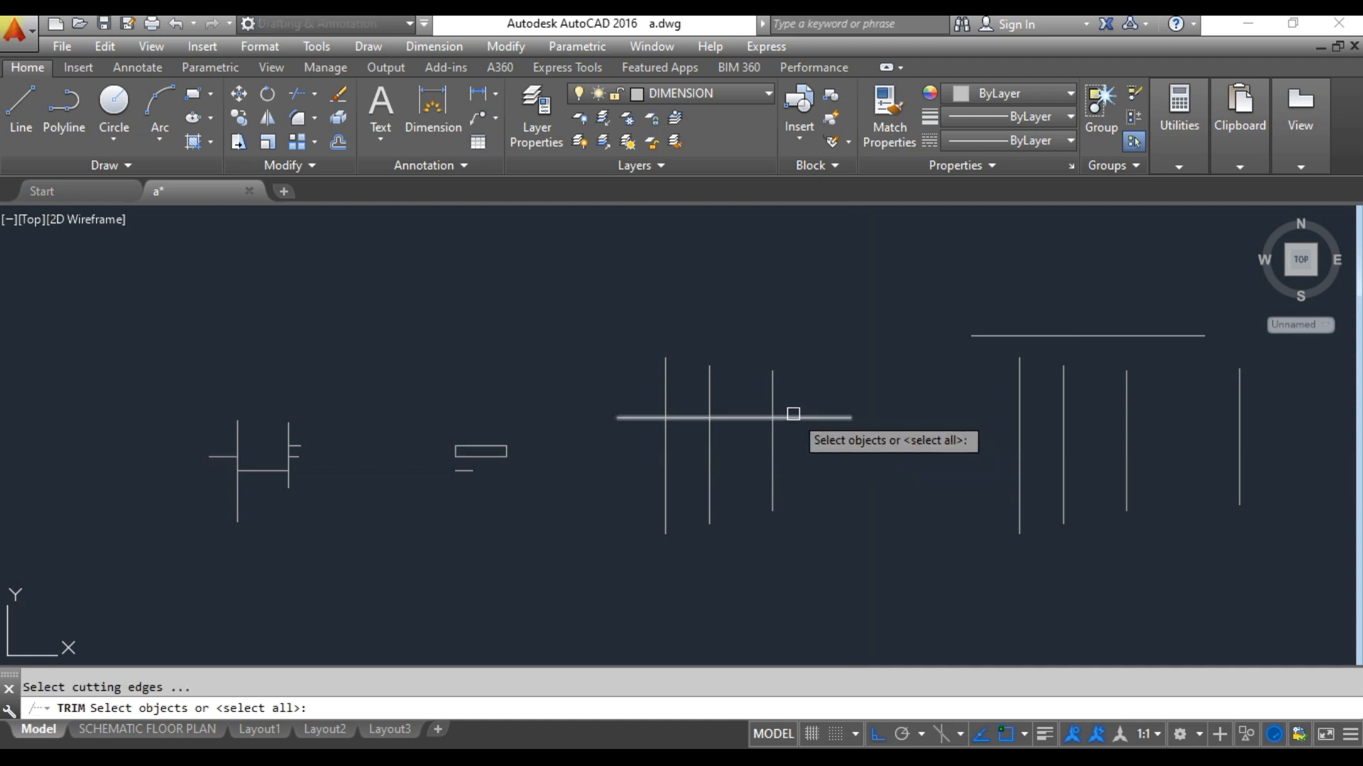
pyautogui.scroll(4, 831, 447)
pyautogui.scroll(-2, 822, 444)
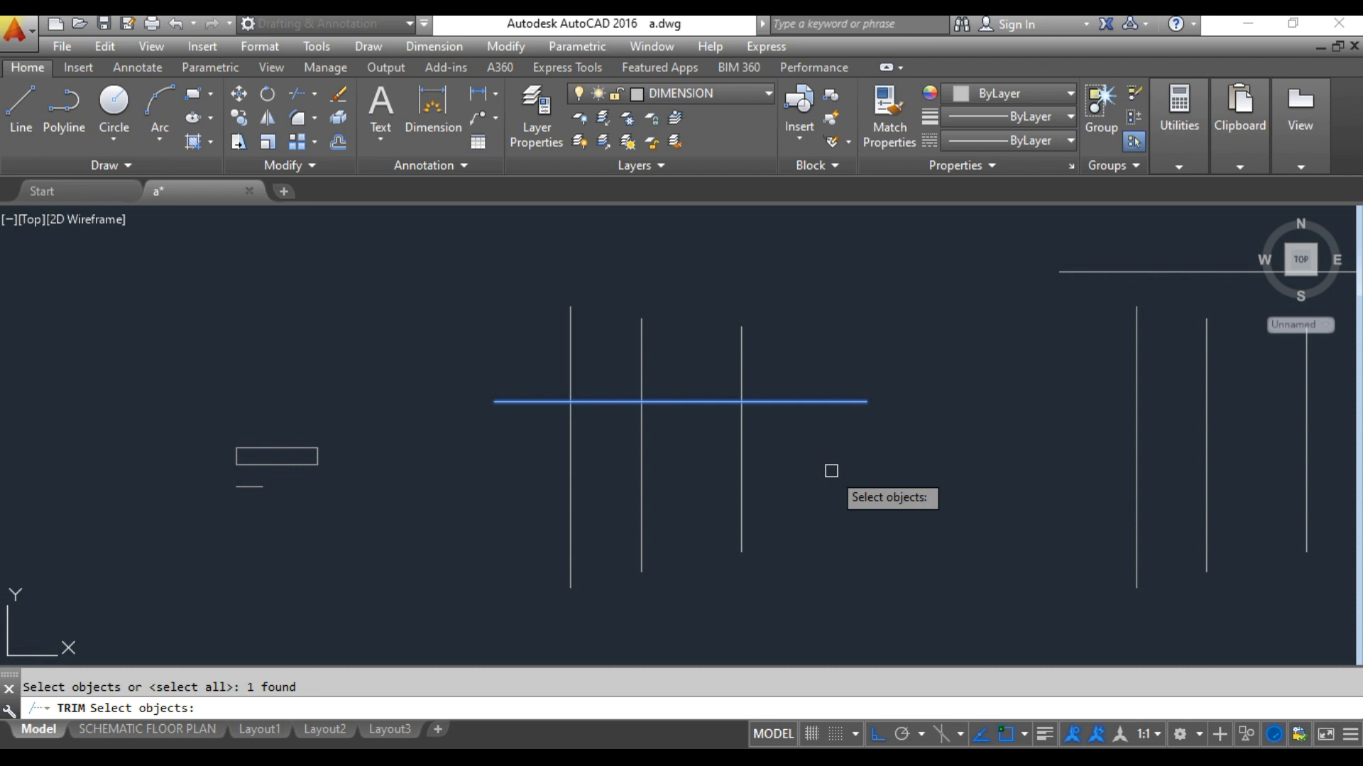
pyautogui.press('Return')
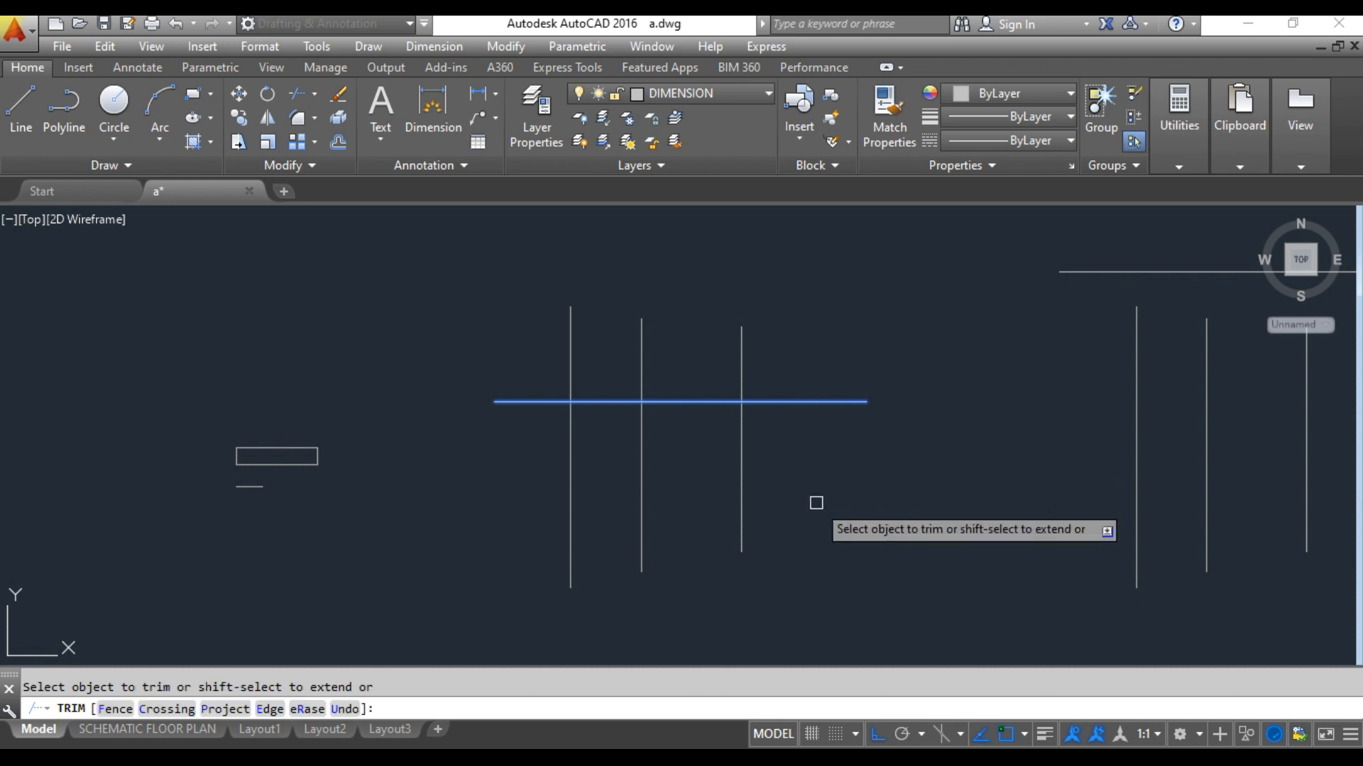
pyautogui.click(816, 502)
pyautogui.click(509, 466)
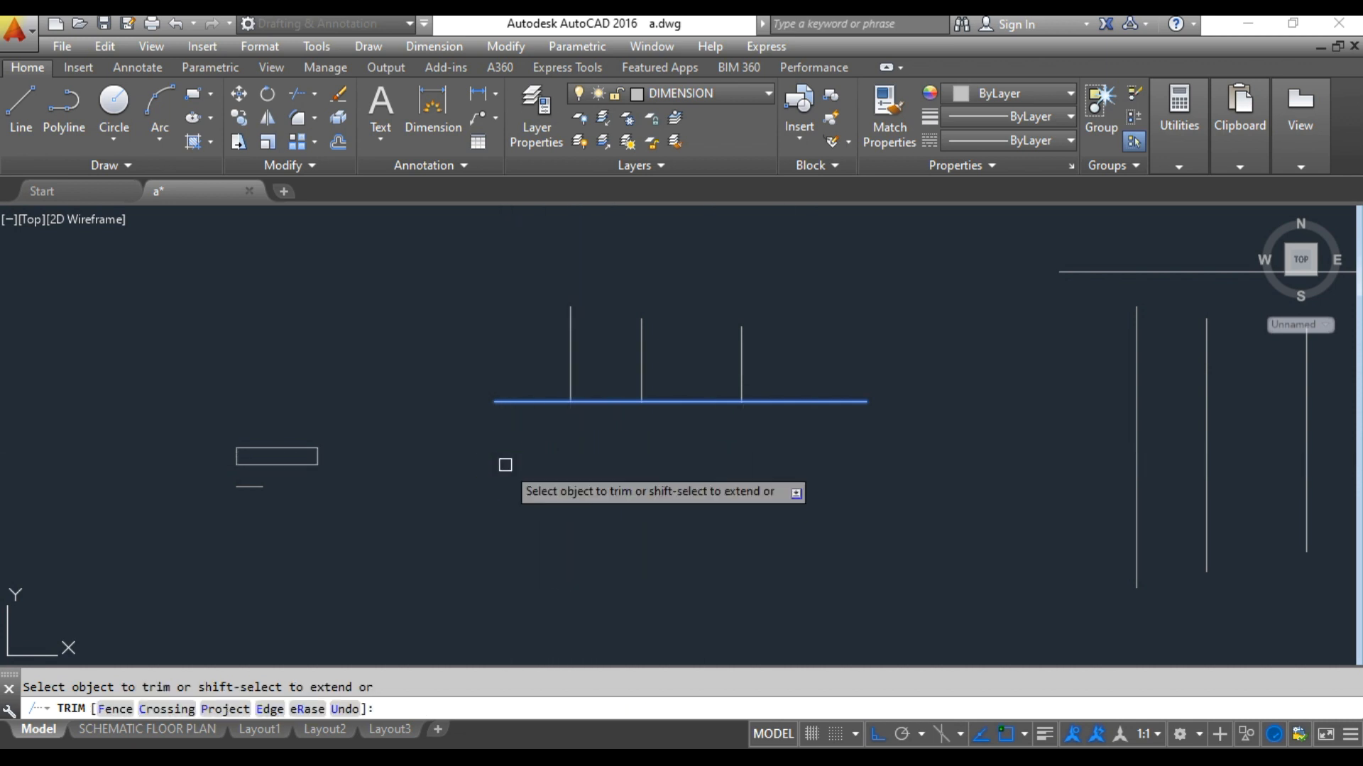
pyautogui.press('Escape')
# - Erase the three already trimmed groups between the leftmost and rightmost line groups
pyautogui.scroll(-4, 539, 482)
pyautogui.scroll(-2, 550, 482)
pyautogui.moveTo(547, 483); pyautogui.dragTo(721, 459, button='middle')
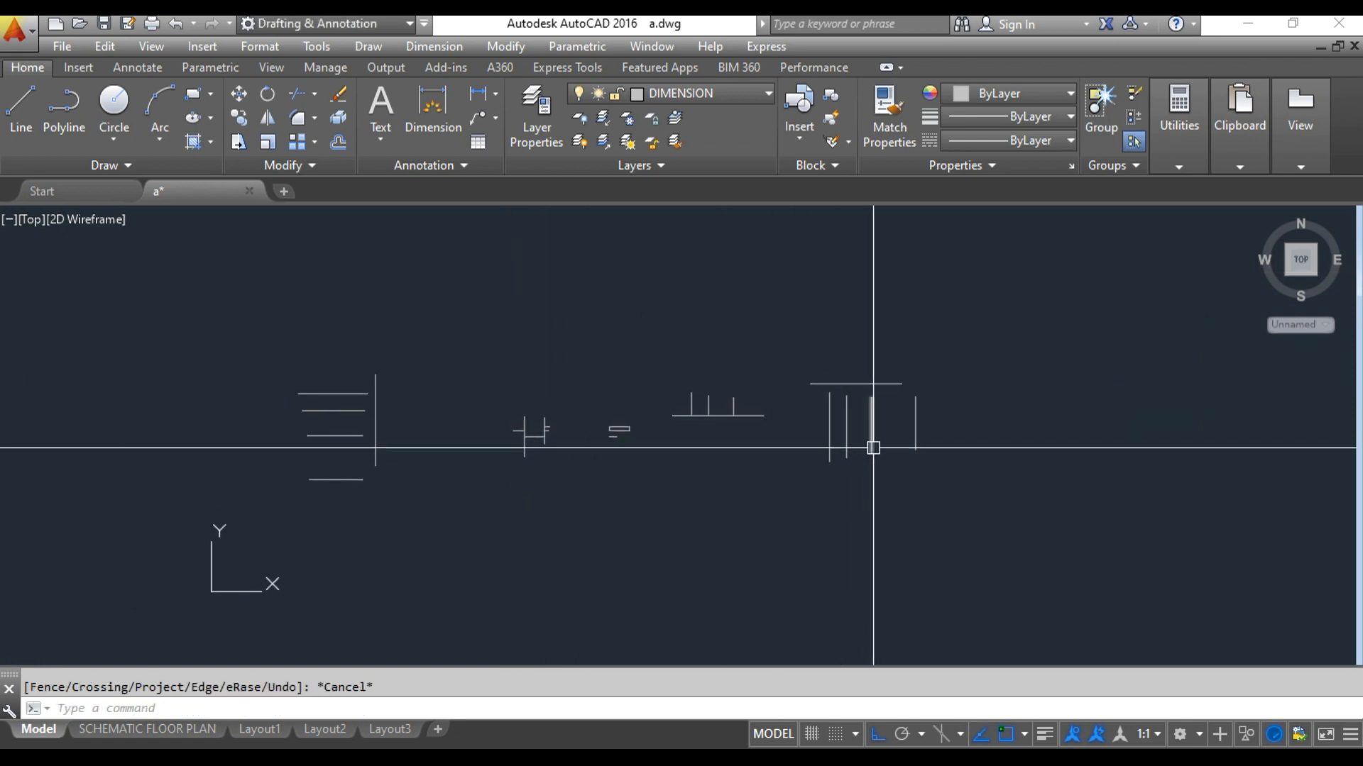
pyautogui.scroll(4, 943, 415)
pyautogui.moveTo(946, 419); pyautogui.dragTo(843, 436, button='middle')
pyautogui.scroll(-5, 843, 435)
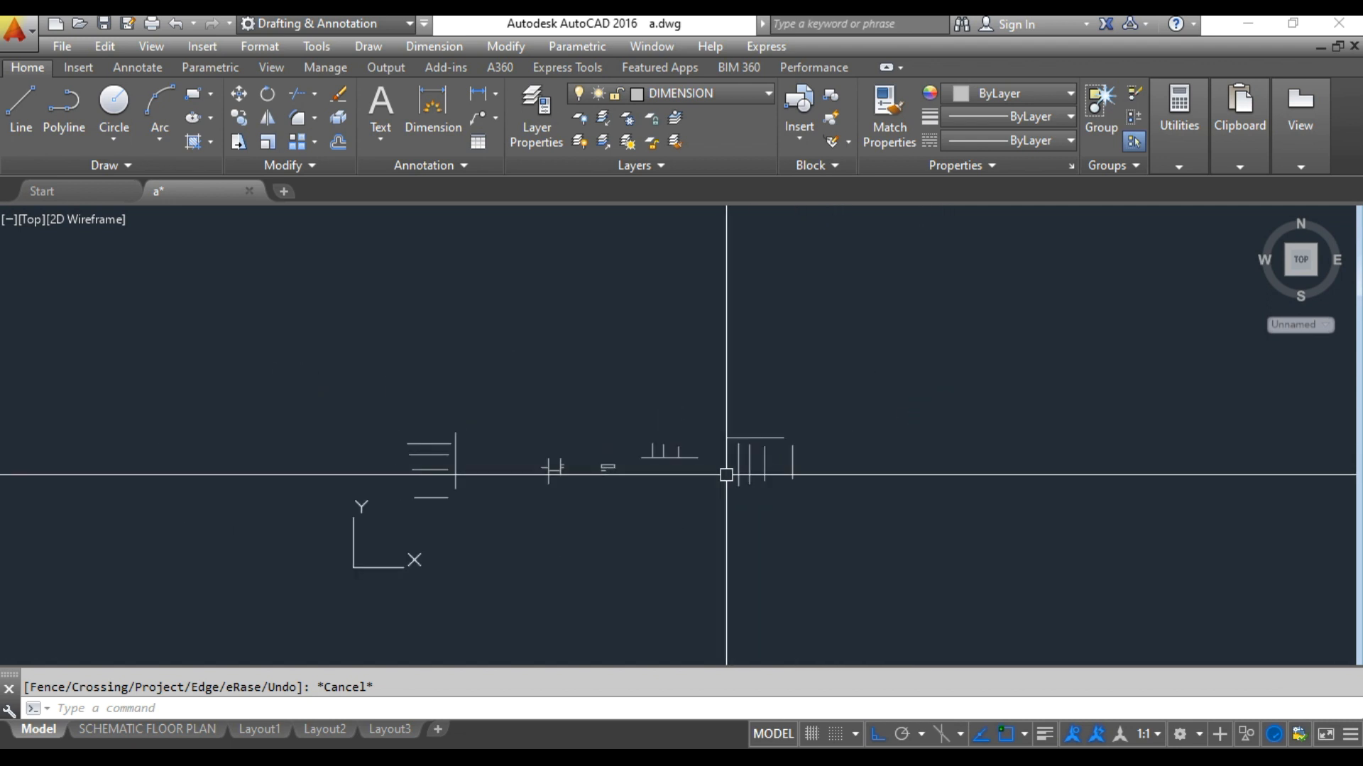
pyautogui.click(708, 519)
pyautogui.click(493, 355)
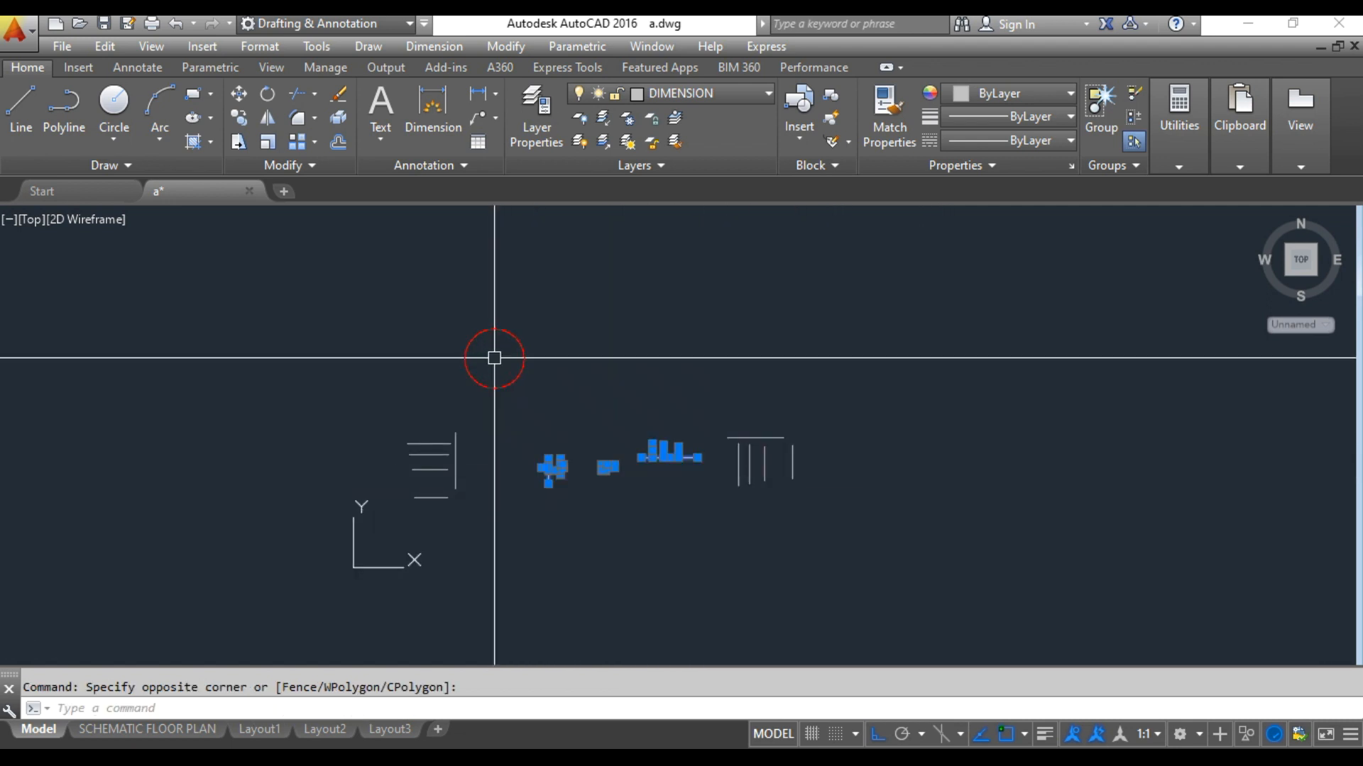
pyautogui.press('Delete')
# - Stretch the top ends of the two leftmost vertical lines in the remaining right group above its horizontal line
pyautogui.scroll(5, 791, 517)
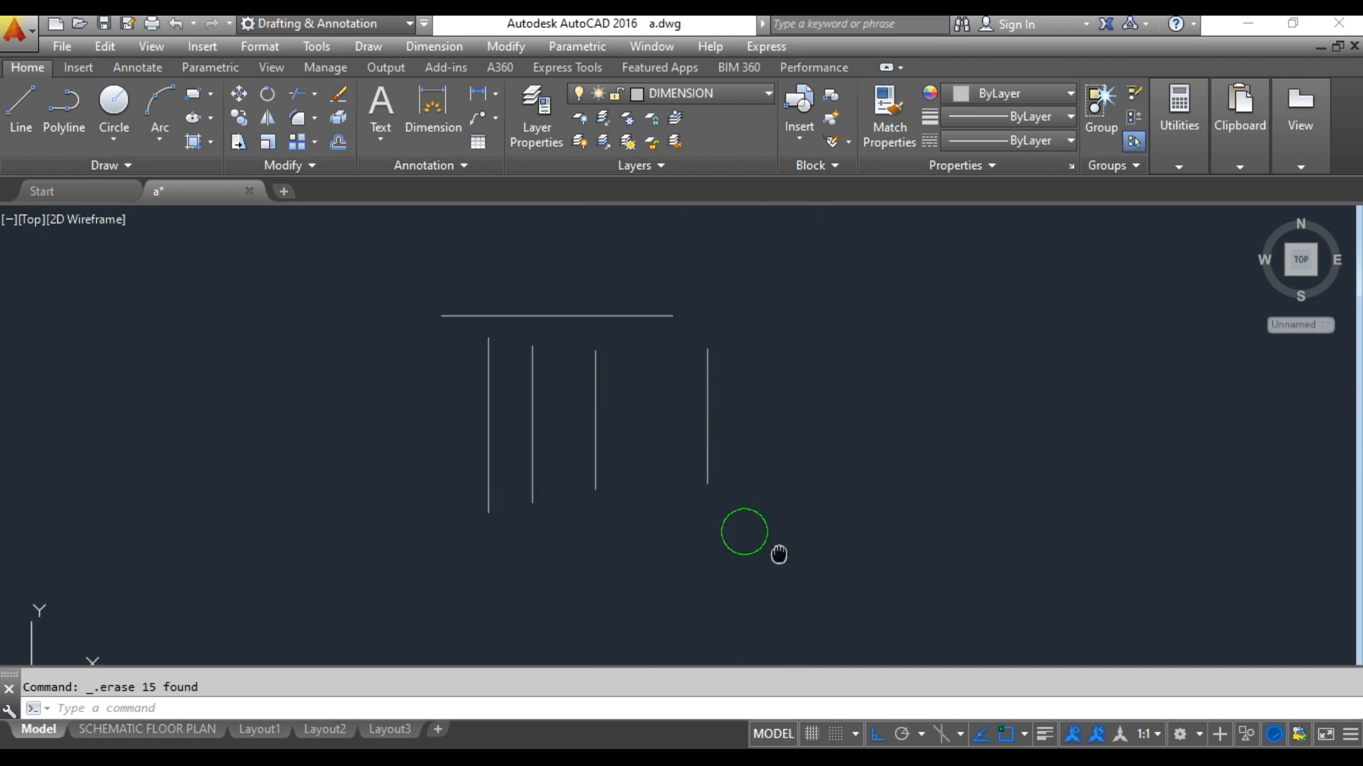
pyautogui.click(664, 425)
pyautogui.click(511, 377)
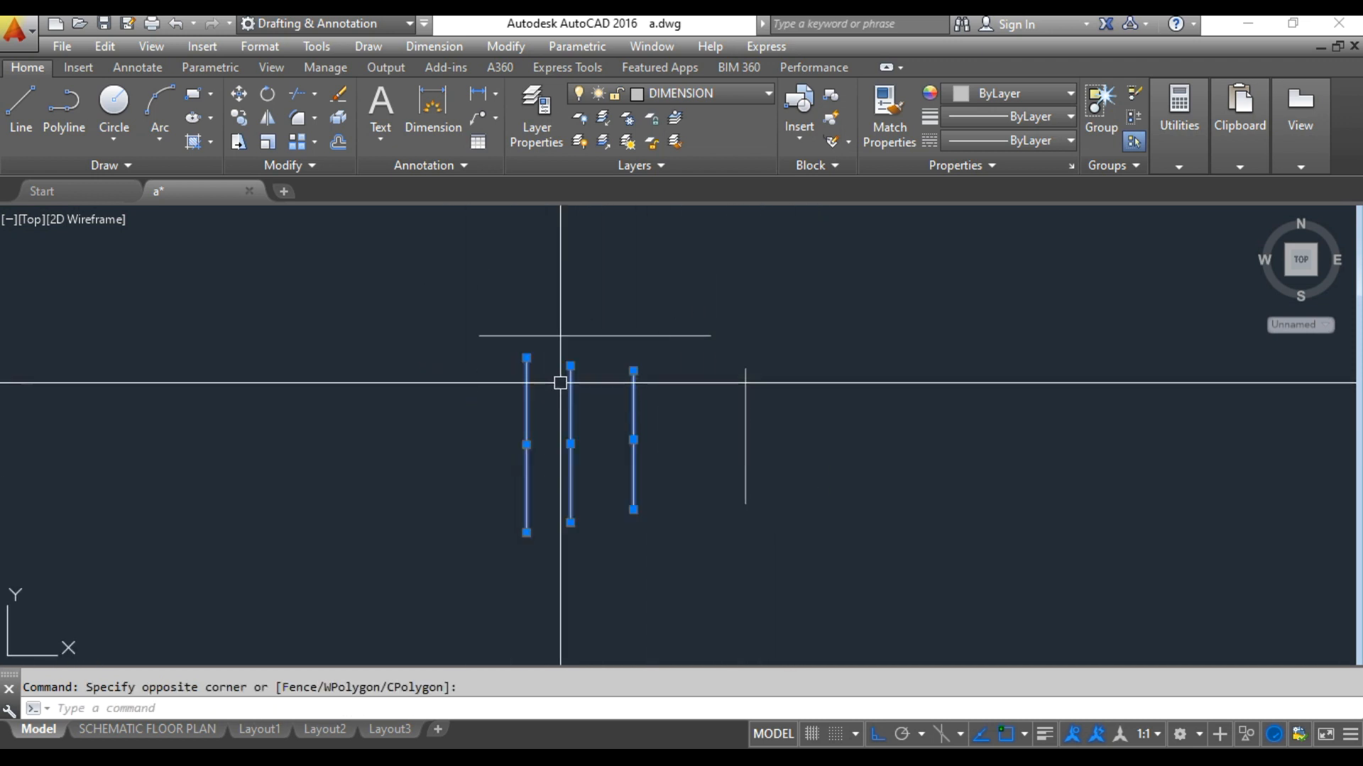
pyautogui.click(526, 357)
pyautogui.click(508, 277)
pyautogui.press('Escape')
pyautogui.click(570, 374)
pyautogui.click(571, 367)
pyautogui.click(587, 265)
pyautogui.press('Escape')
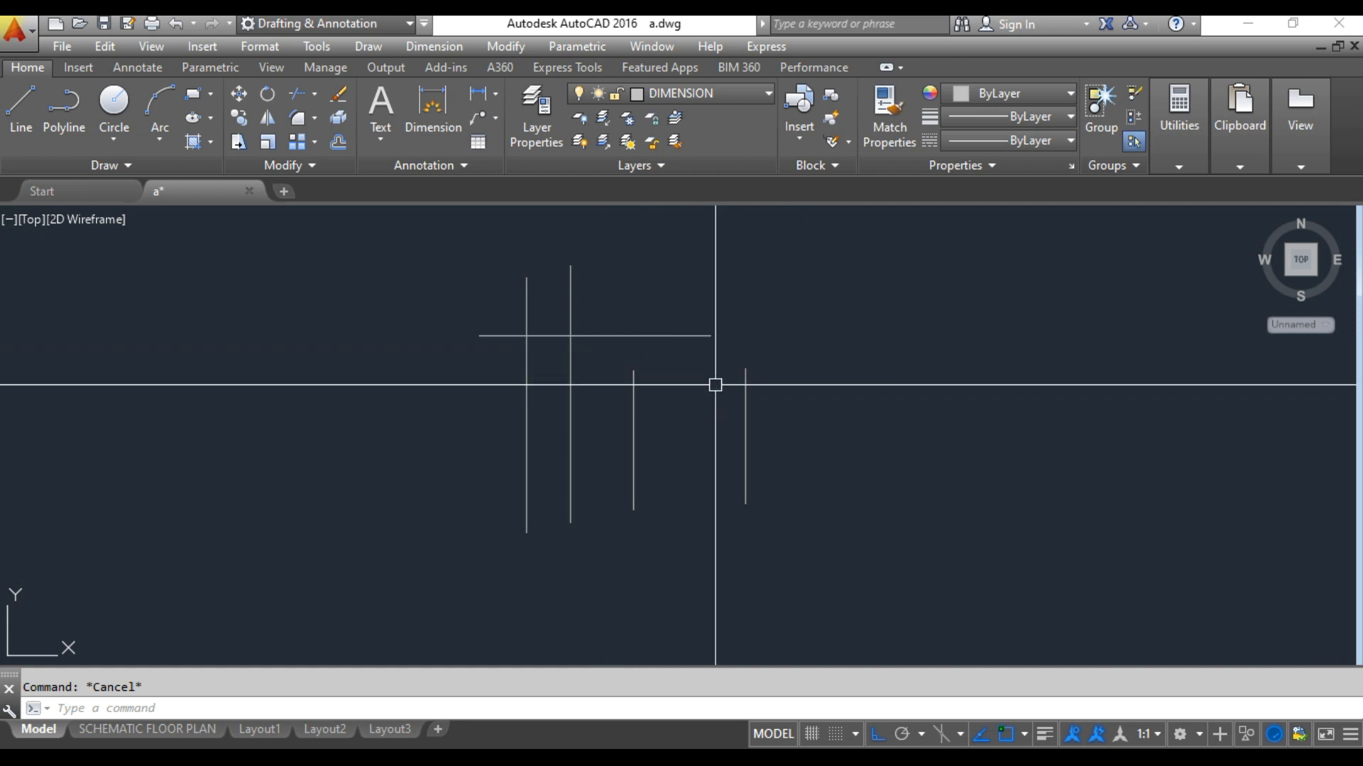
# - Draw a short horizontal line just left of the vertical lines, level with their lower part, without touching them
pyautogui.scroll(-4, 748, 394)
pyautogui.moveTo(599, 480); pyautogui.dragTo(704, 470, button='middle')
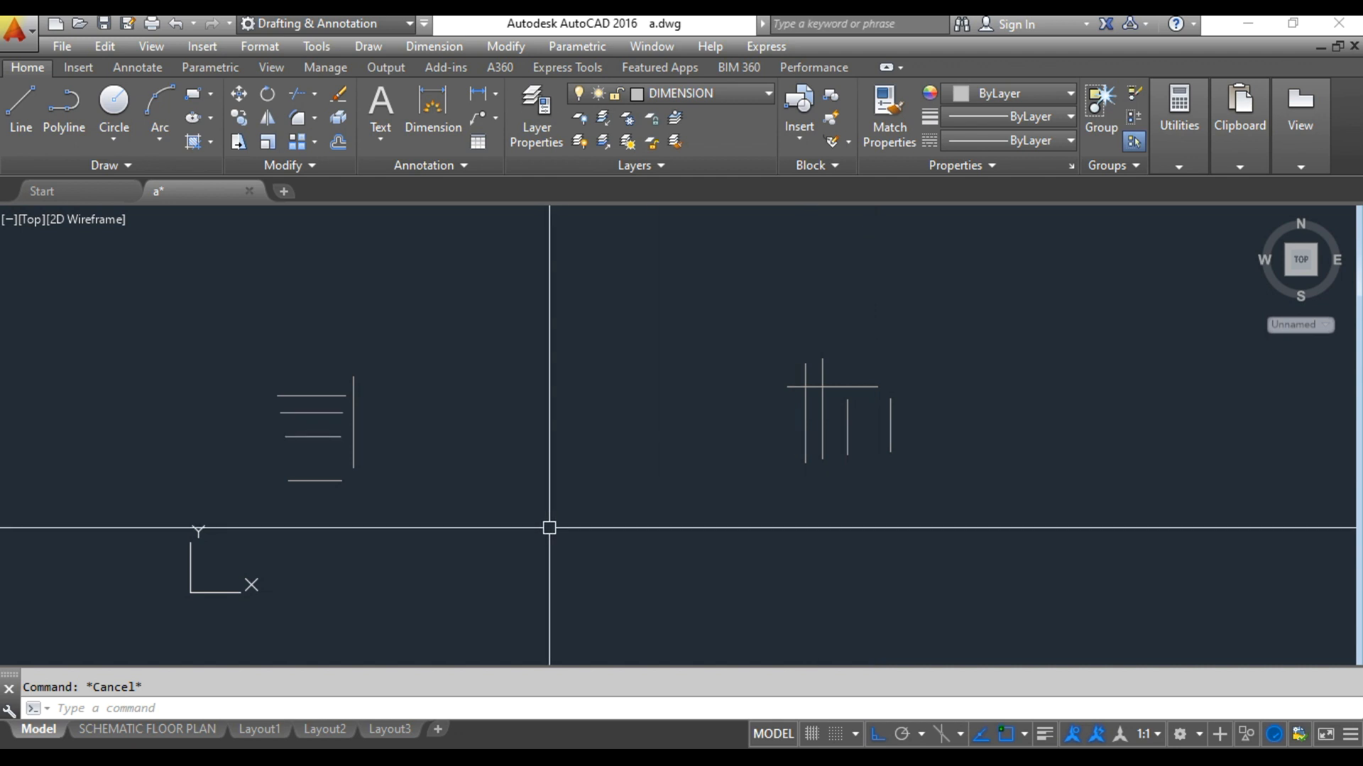
pyautogui.write('l')
pyautogui.press('Return')
pyautogui.click(730, 440)
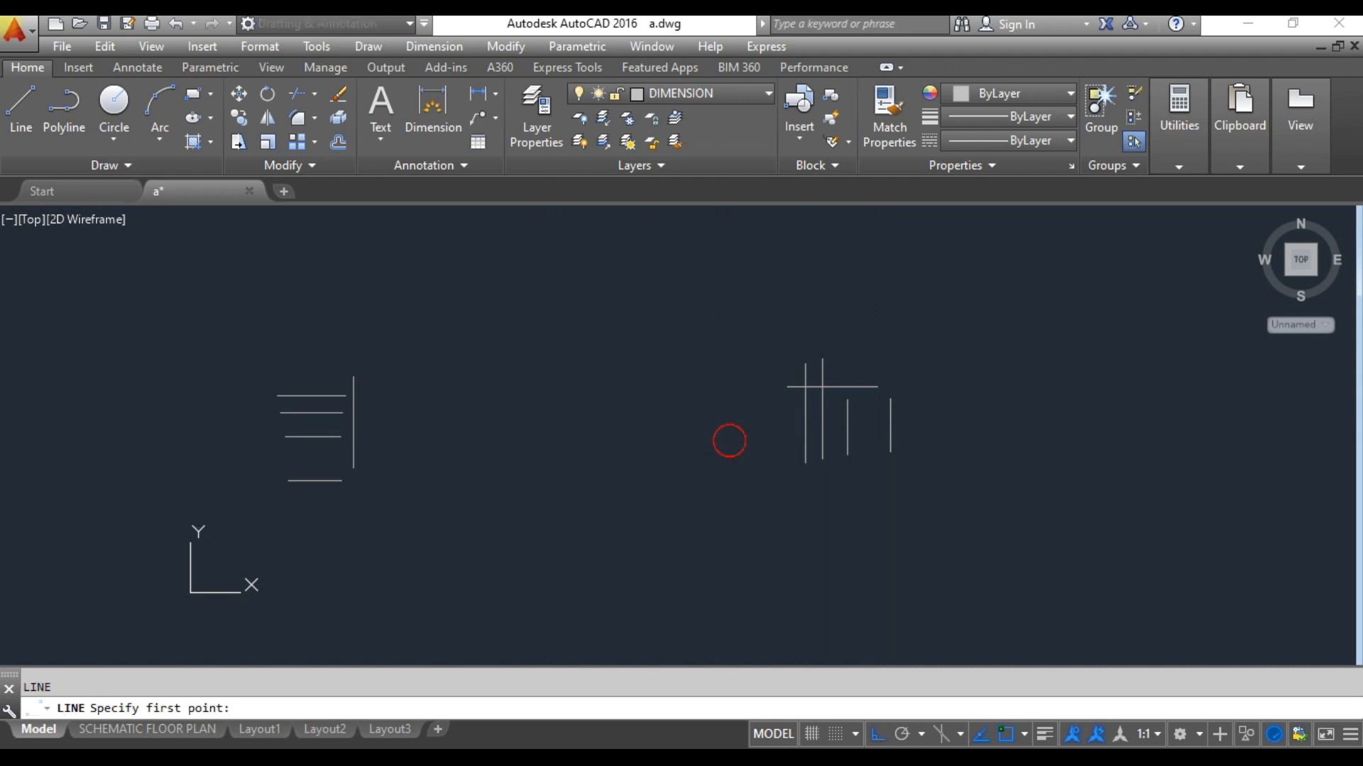
pyautogui.click(792, 448)
pyautogui.press('Escape')
# - Erase the leftmost group of four horizontal lines and one vertical line
pyautogui.moveTo(935, 505); pyautogui.dragTo(831, 536, button='middle')
pyautogui.click(231, 594)
pyautogui.click(349, 538)
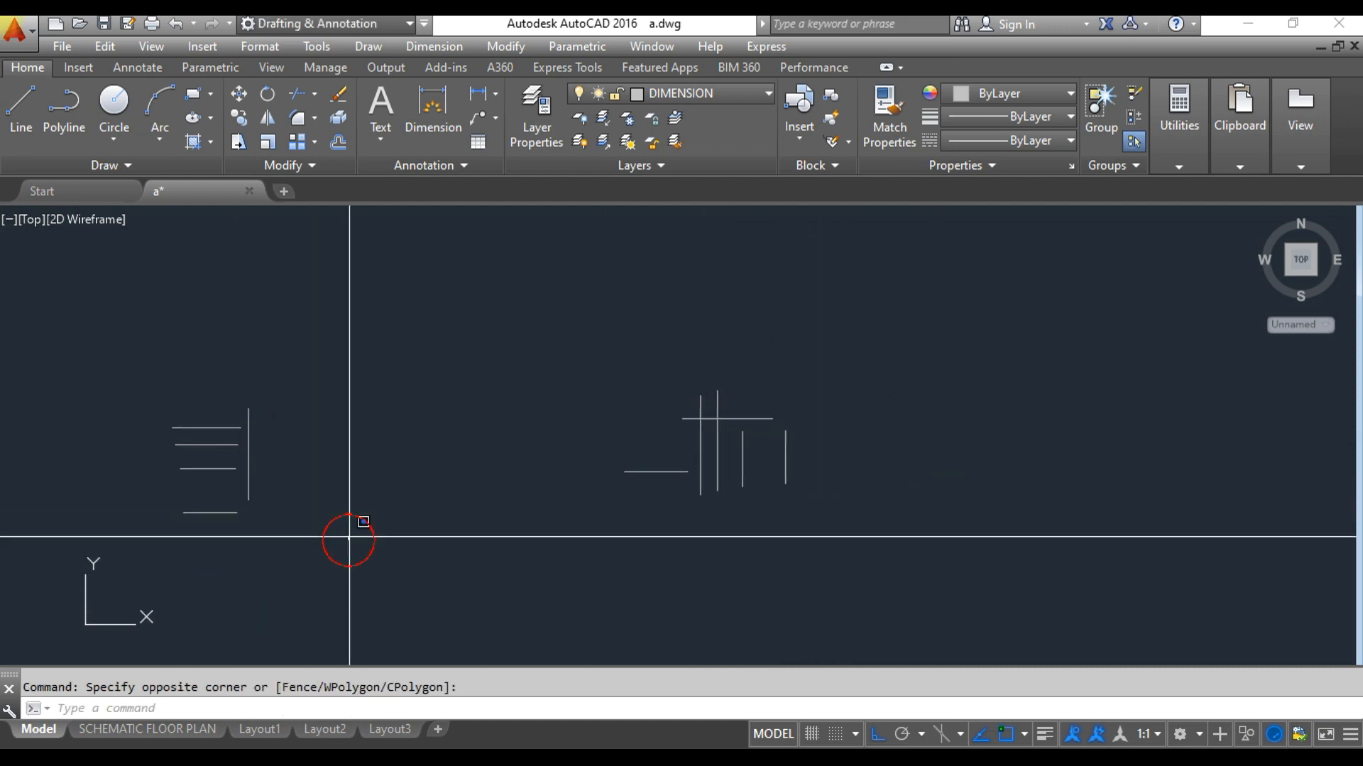
pyautogui.click(131, 350)
pyautogui.press('Delete')
# - Trim the two leftmost vertical lines above the upper horizontal line, using that line as cutting edge, and end Trim
pyautogui.scroll(2, 821, 516)
pyautogui.moveTo(821, 511); pyautogui.dragTo(672, 539, button='middle')
pyautogui.click(672, 540)
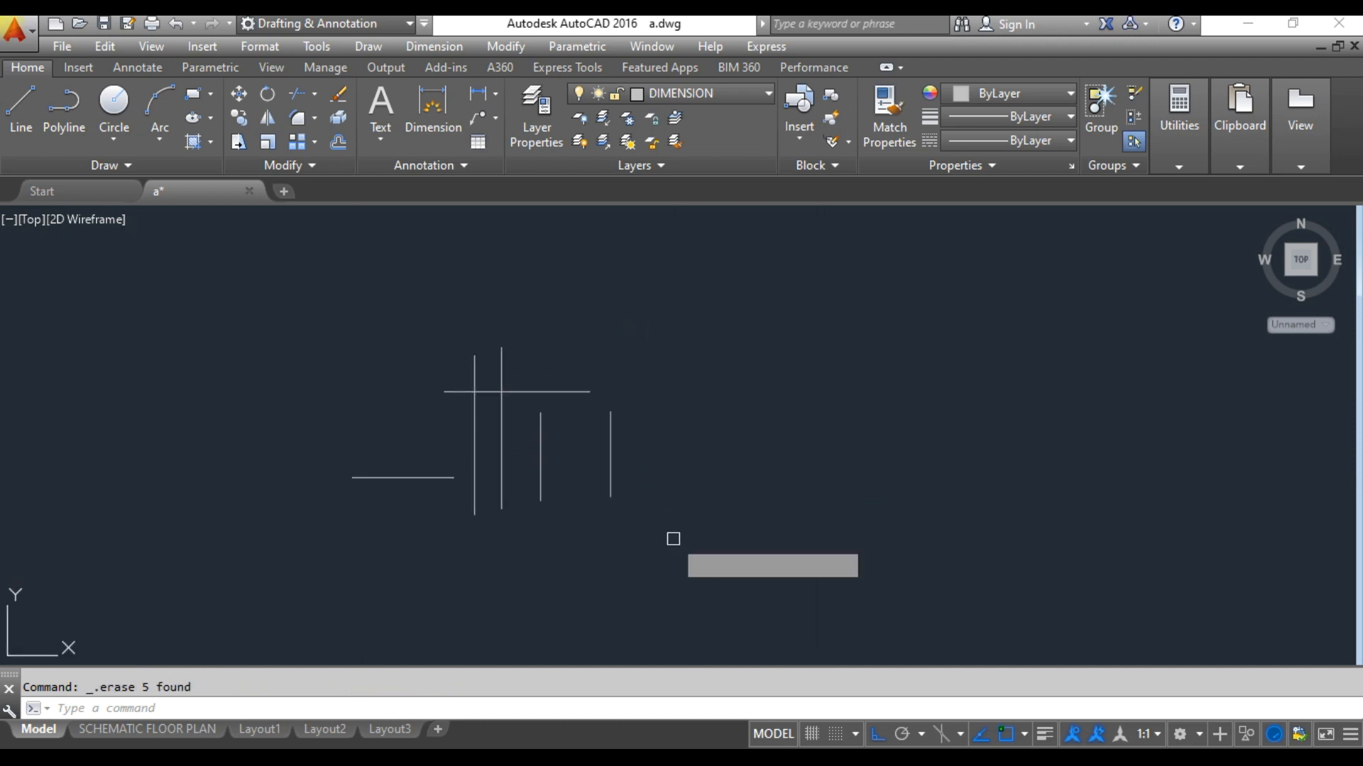
pyautogui.write('tr')
pyautogui.press('Return')
pyautogui.click(563, 390)
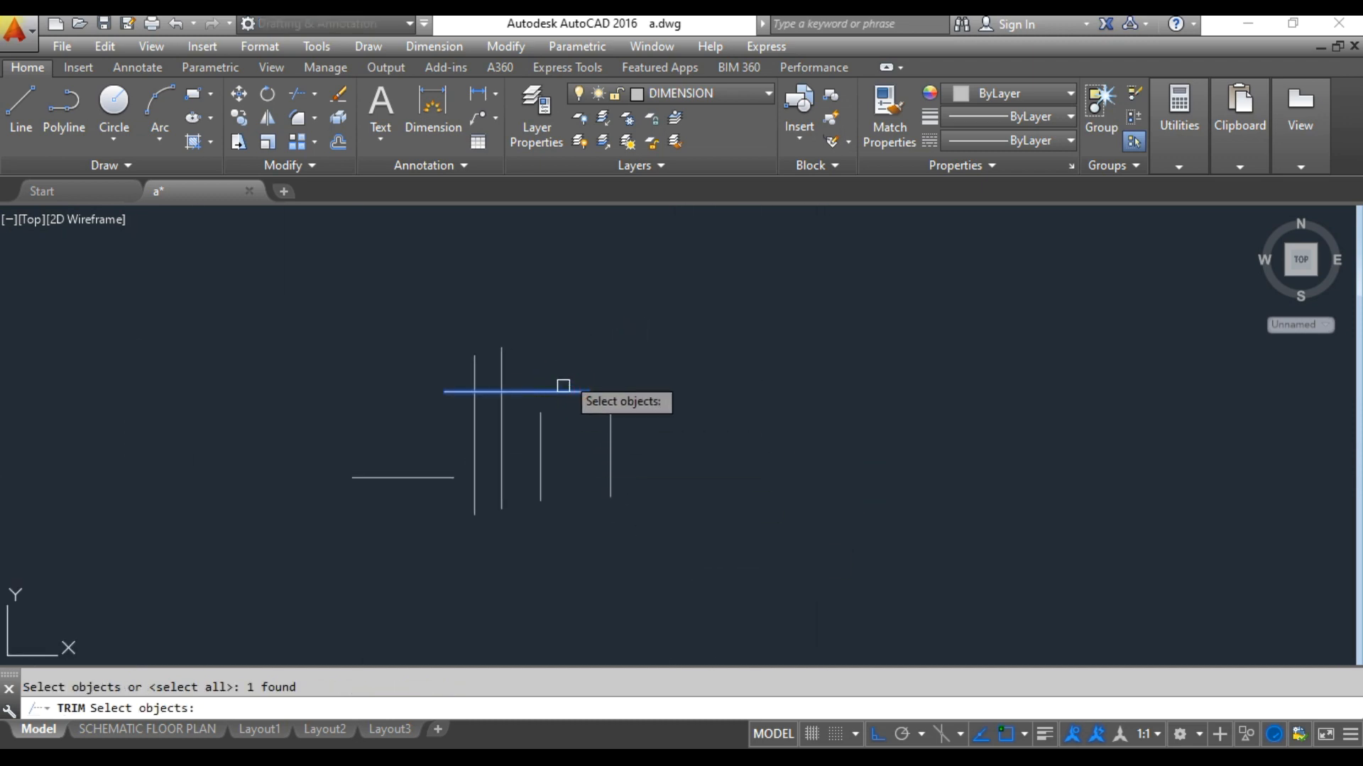
pyautogui.press('Return')
pyautogui.click(543, 365)
pyautogui.click(426, 344)
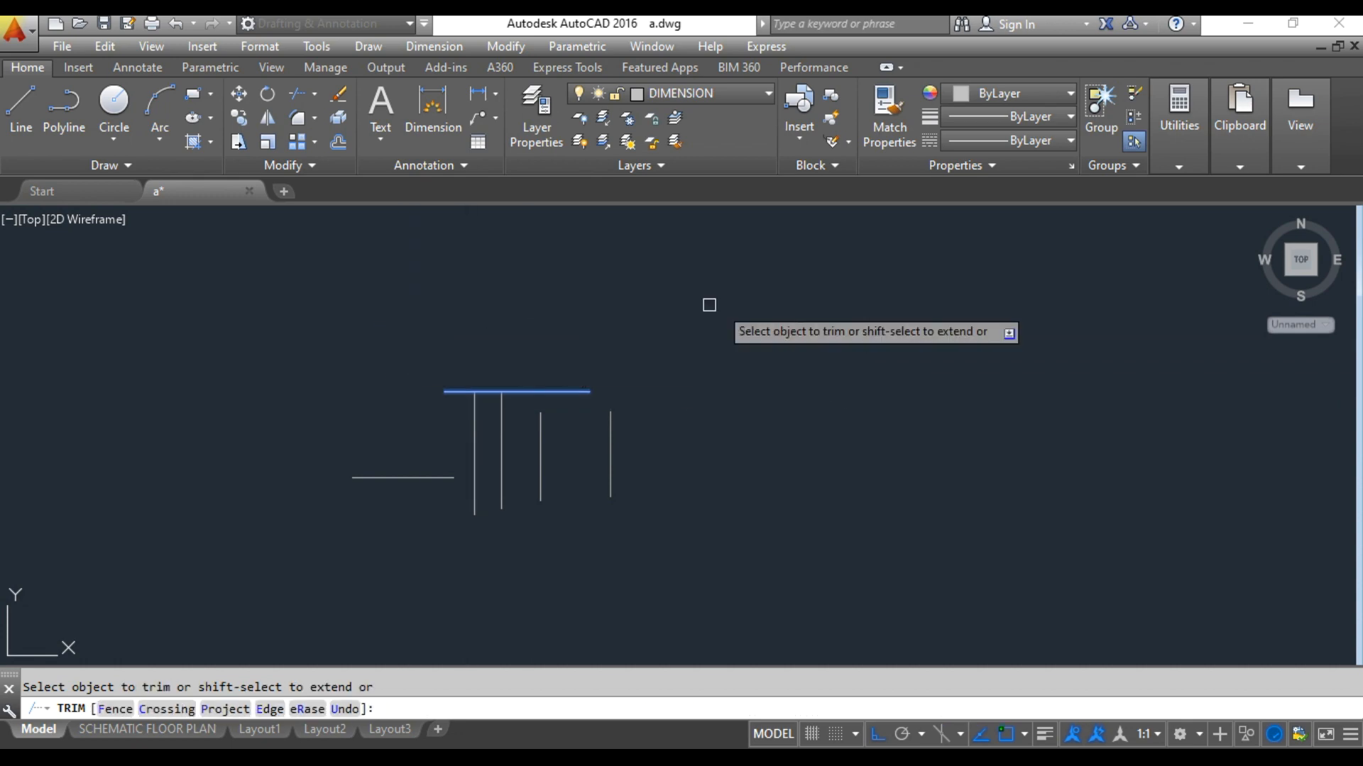
pyautogui.press('Escape')
# - Start Trim with the short horizontal line beside the vertical lines as cutting edge and open the Edge extension mode choice
pyautogui.scroll(-2, 788, 404)
pyautogui.moveTo(596, 581); pyautogui.dragTo(684, 558, button='middle')
pyautogui.scroll(2, 667, 517)
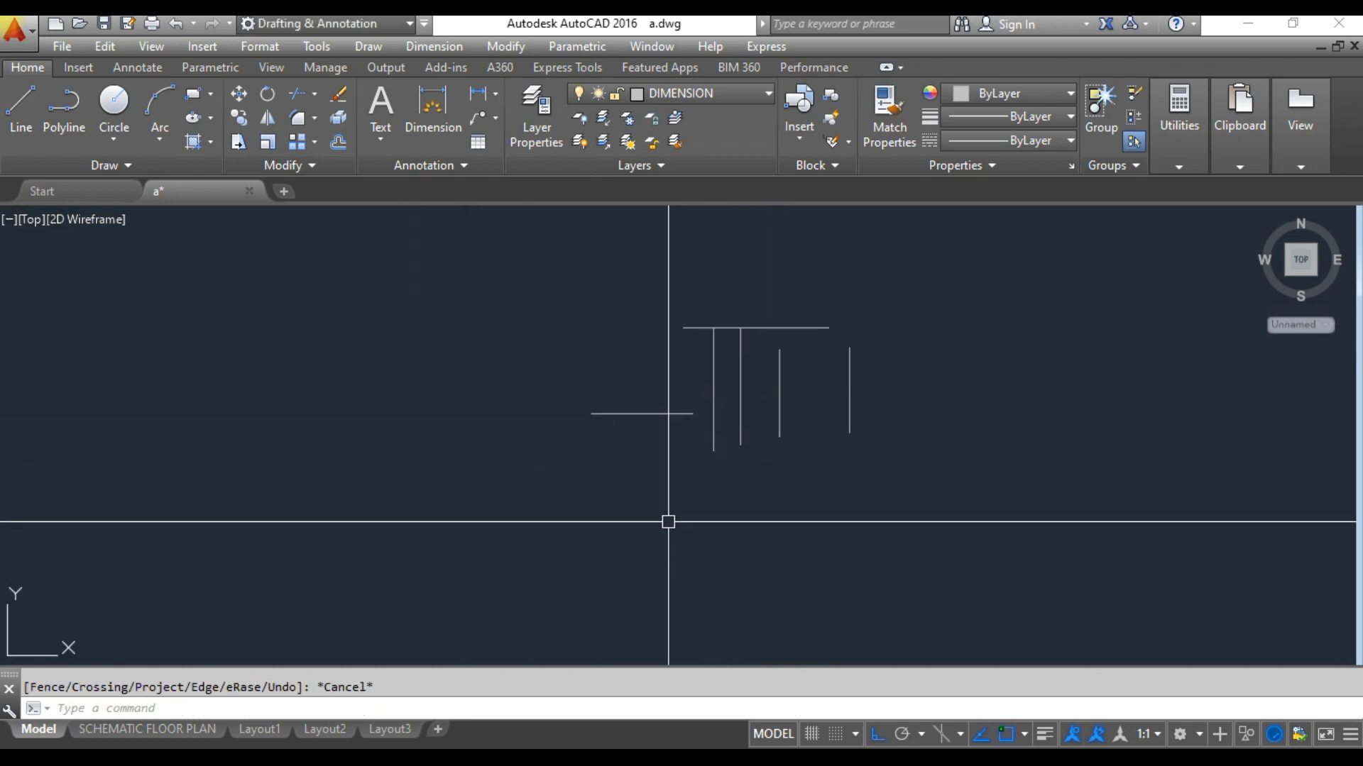
pyautogui.click(648, 413)
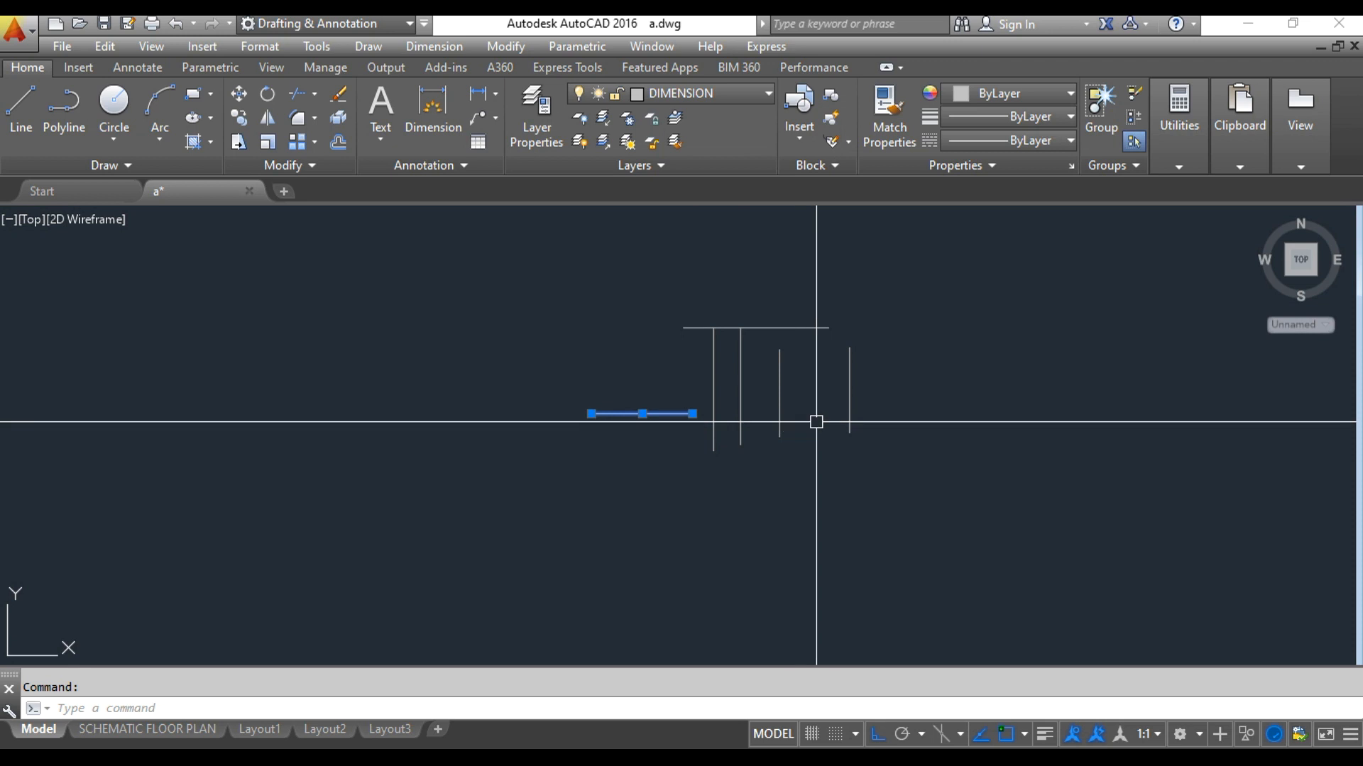
pyautogui.write('t')
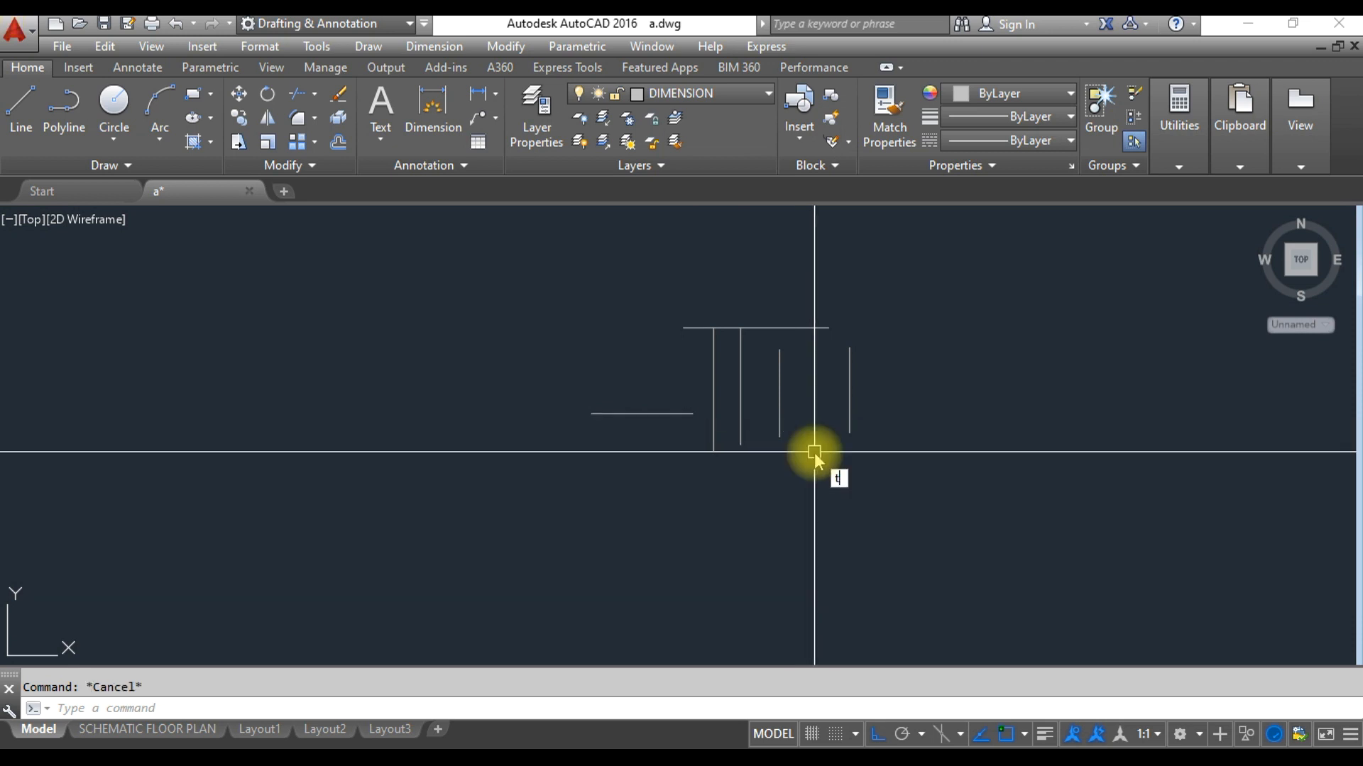
pyautogui.write('s or')
pyautogui.press('Return')
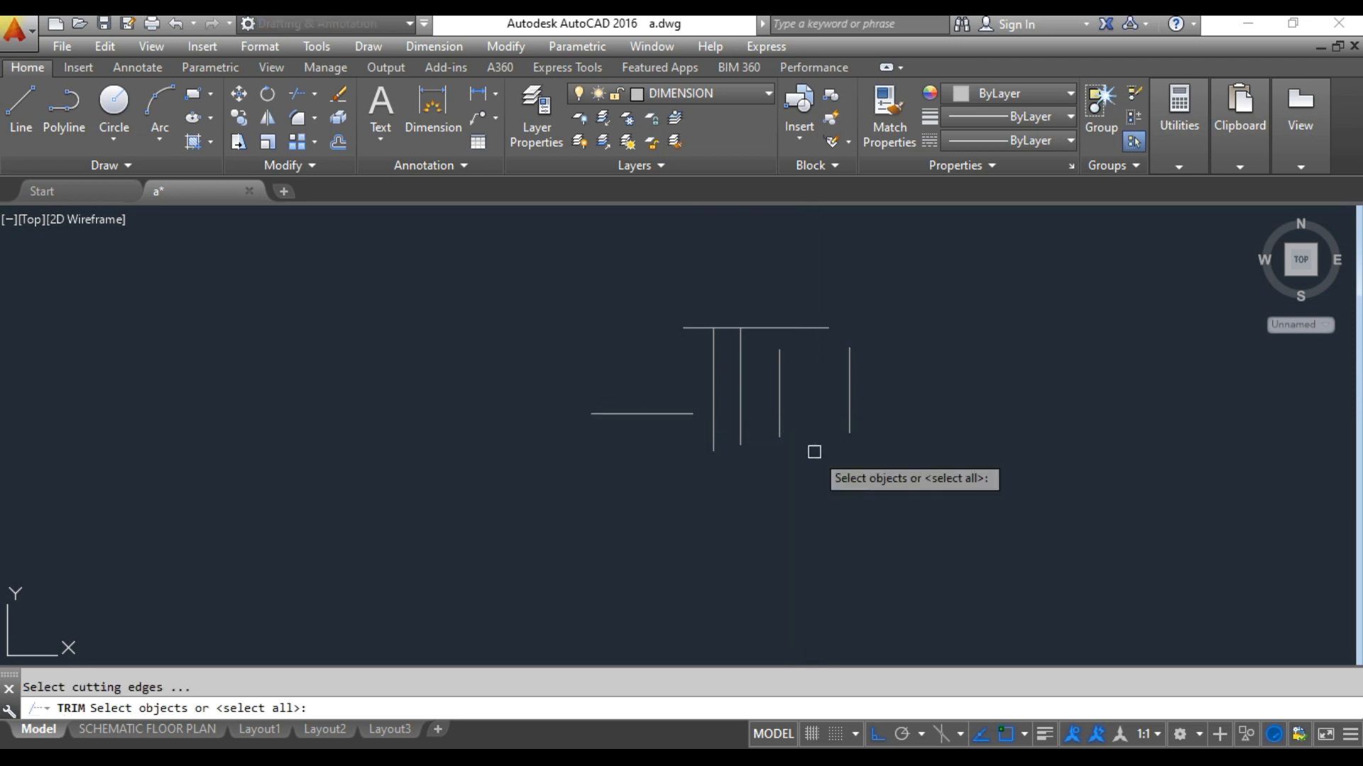
pyautogui.click(662, 414)
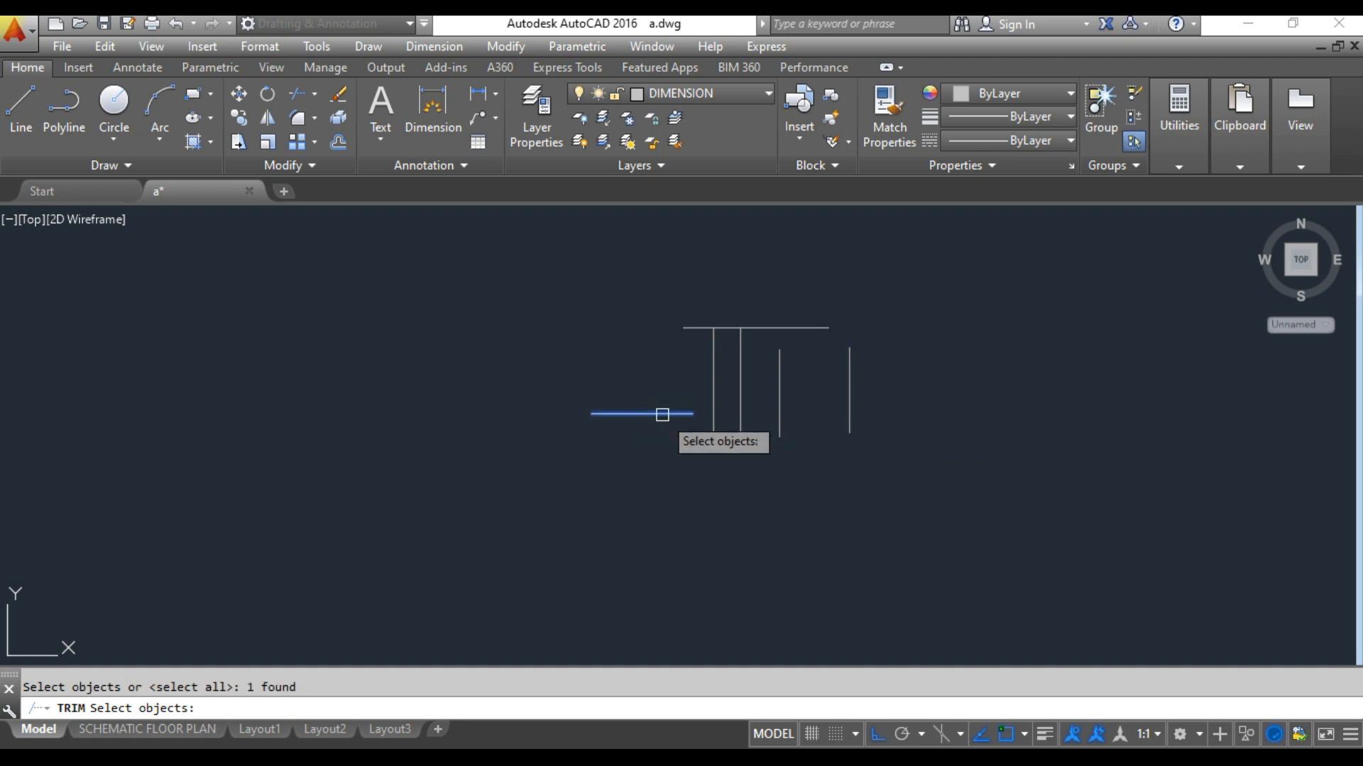
pyautogui.press('Return')
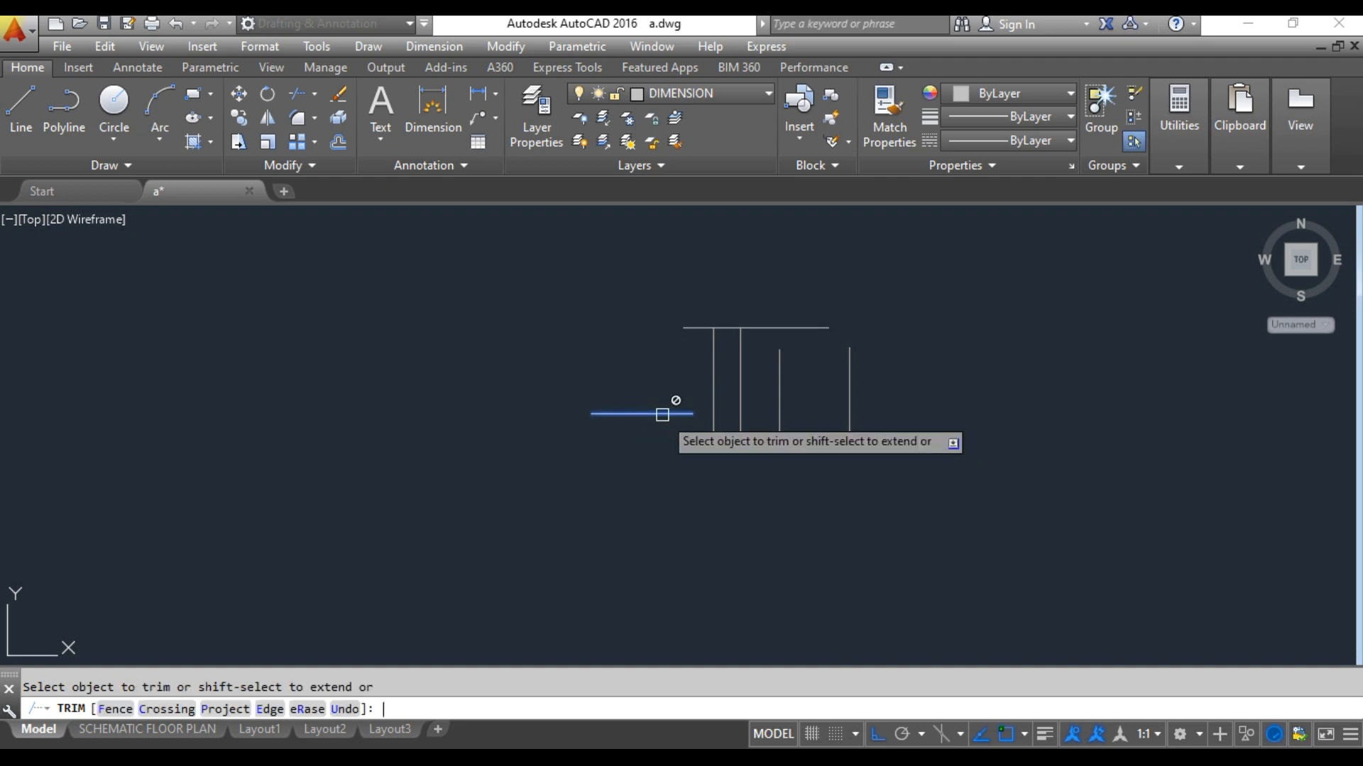
pyautogui.click(268, 710)
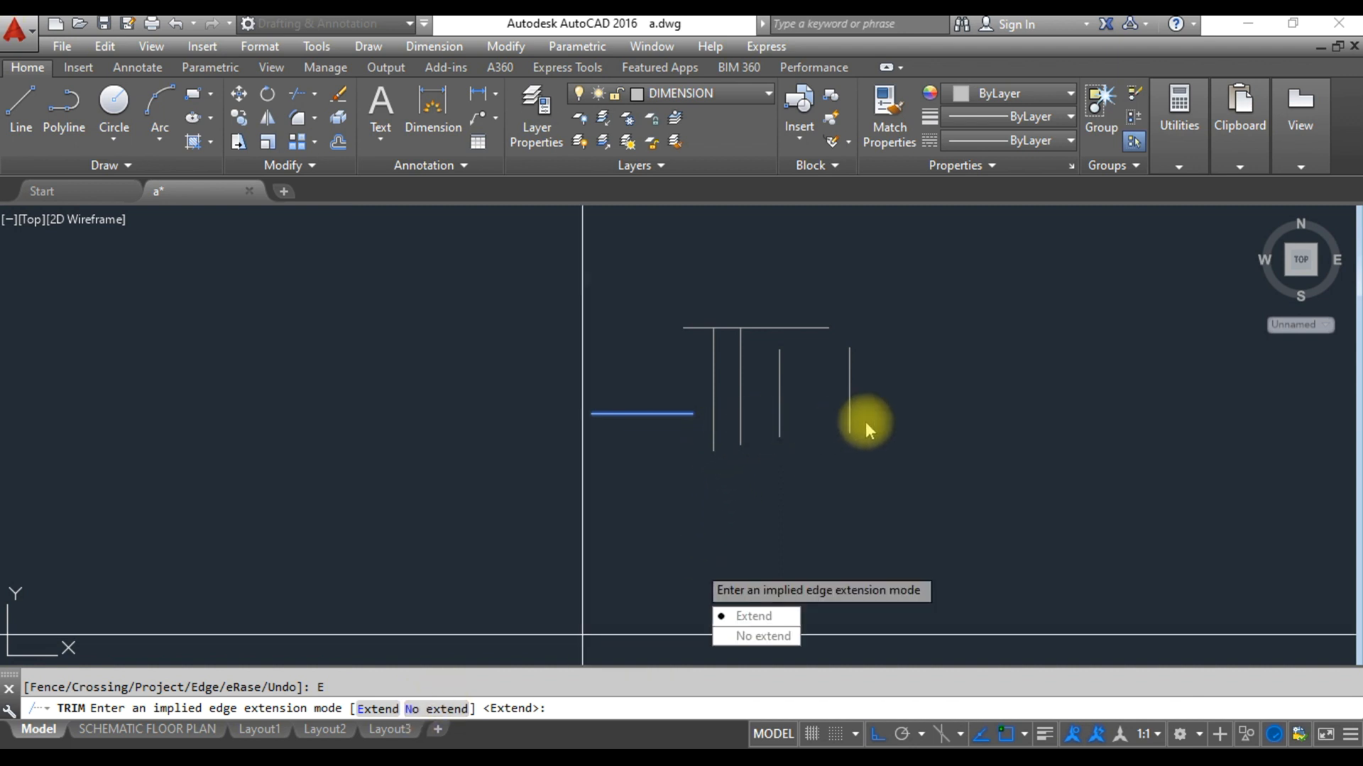
# - Switch to Paint and delete the old trim diagram with its remaining part, trim part and boundary line labels
pyautogui.click(542, 763)
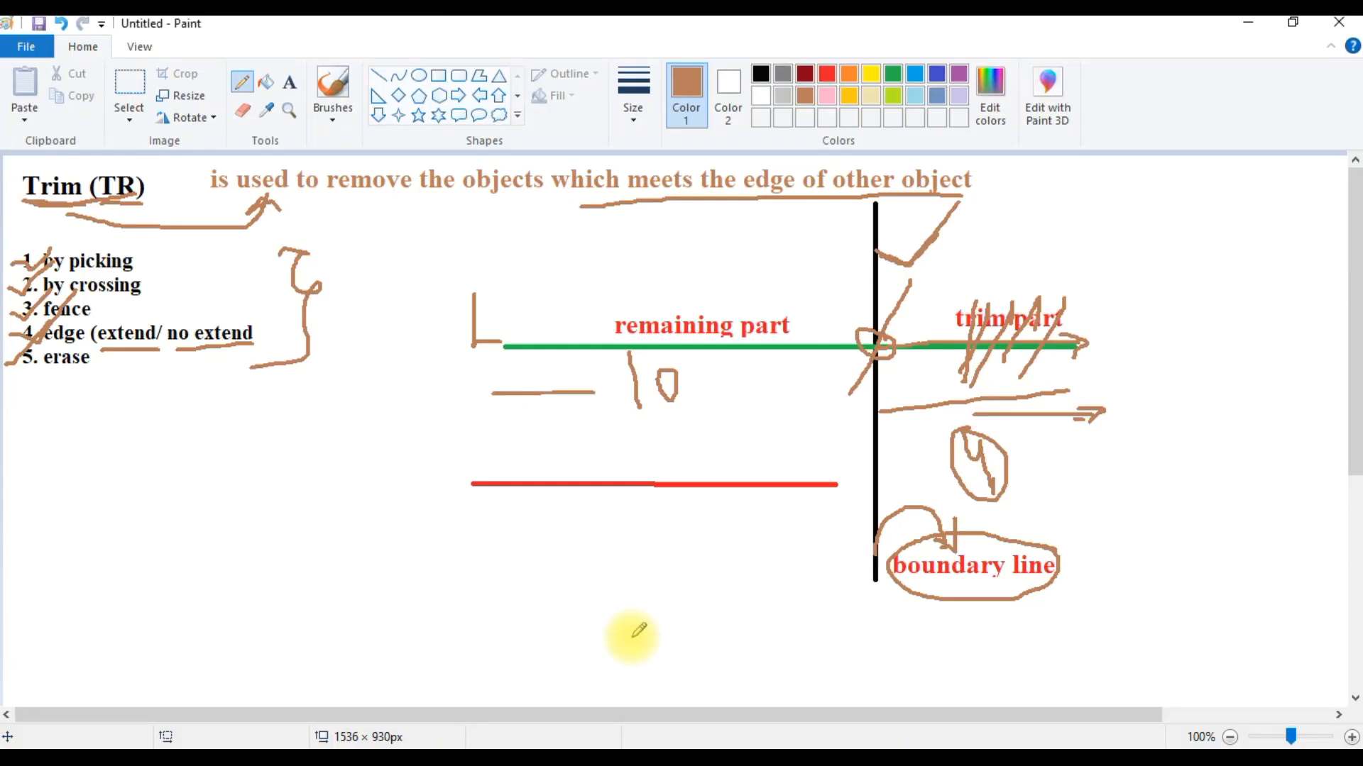
pyautogui.click(139, 85)
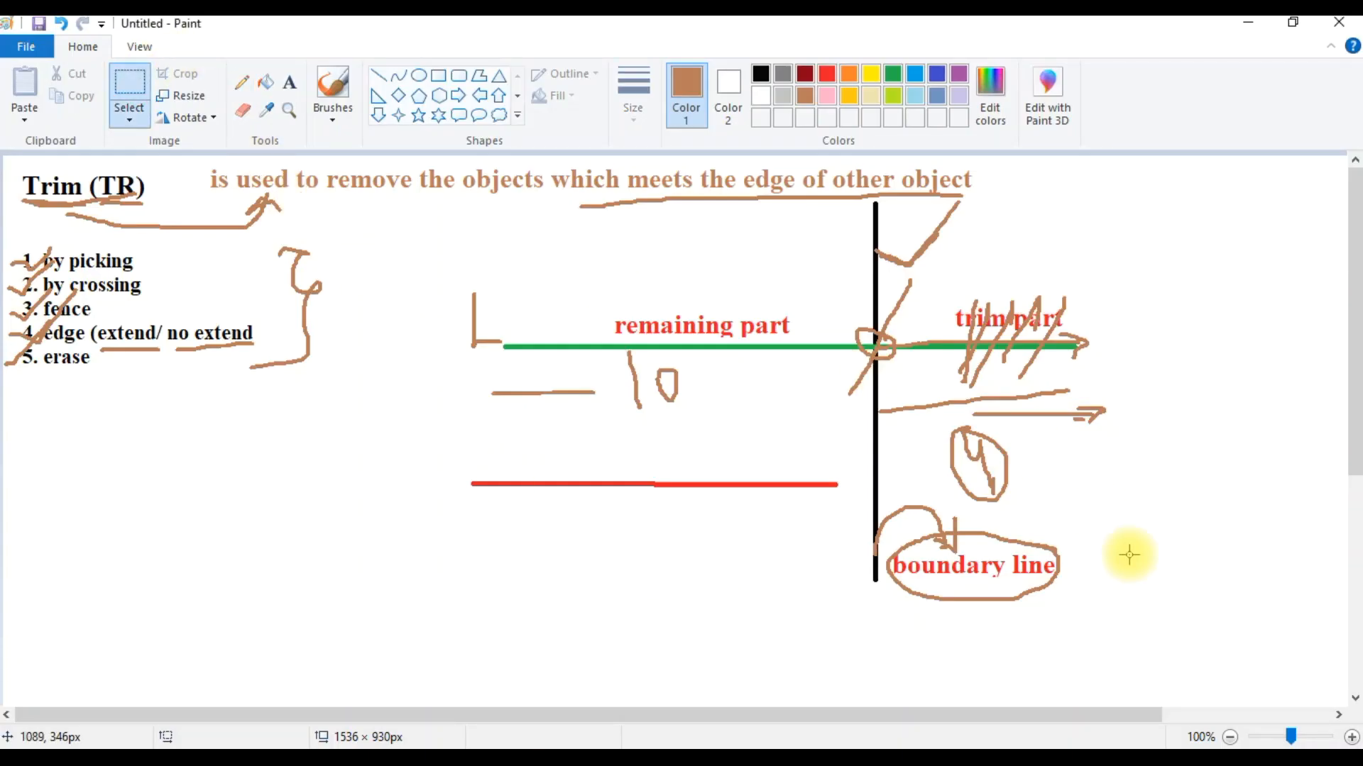
pyautogui.moveTo(1151, 639)
pyautogui.mouseDown()
pyautogui.moveTo(560, 268)
pyautogui.moveTo(451, 238)
pyautogui.mouseUp()
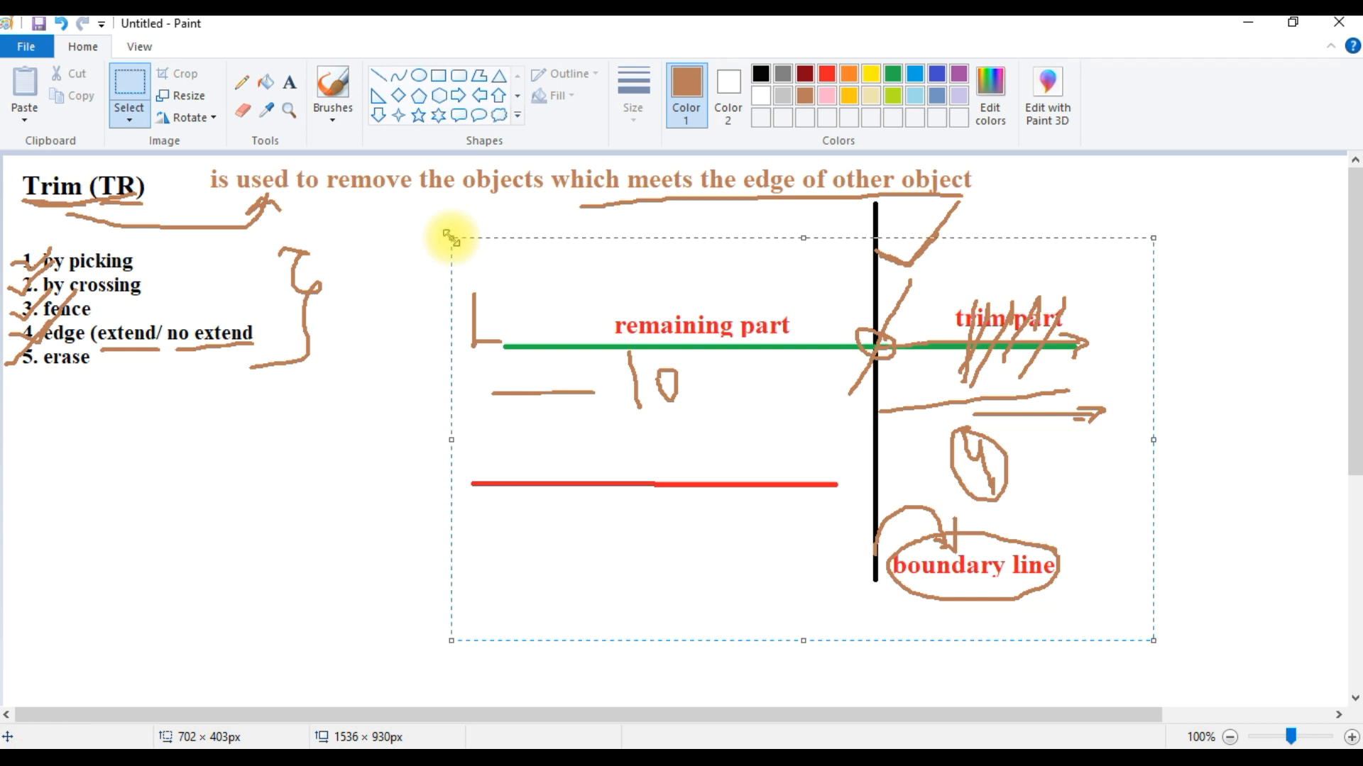
pyautogui.press('Delete')
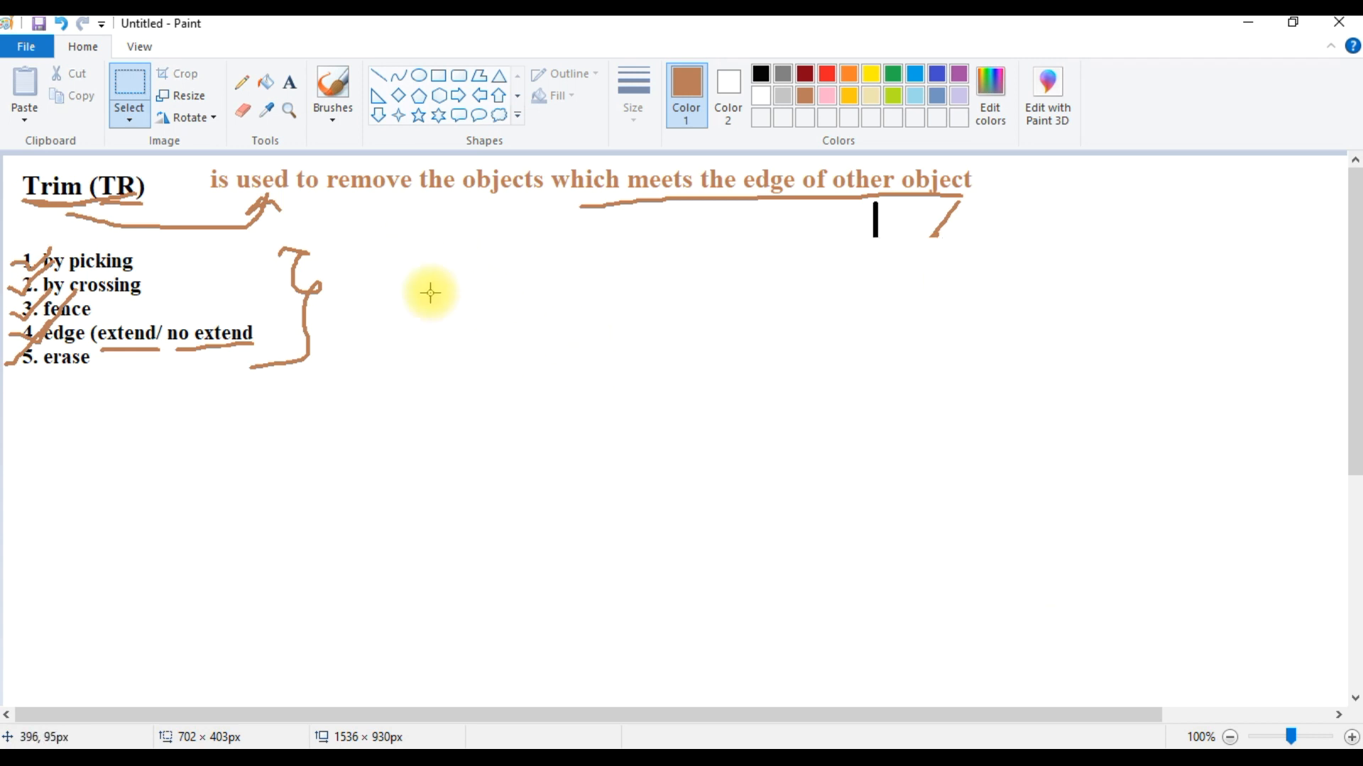
# - Draw a gray horizontal line with the Pencil across the middle of the cleared area, and set the drawing colour to red
pyautogui.click(787, 73)
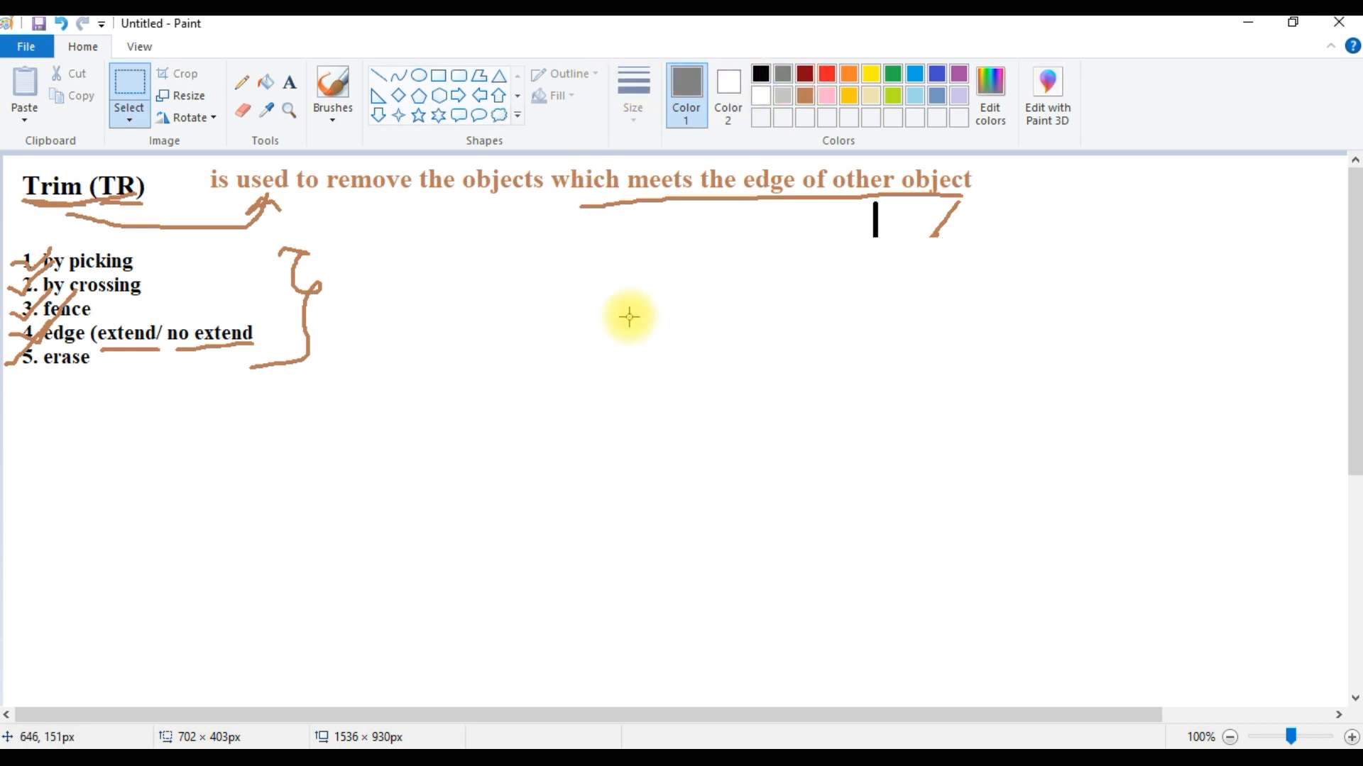
pyautogui.moveTo(496, 415); pyautogui.dragTo(770, 399)
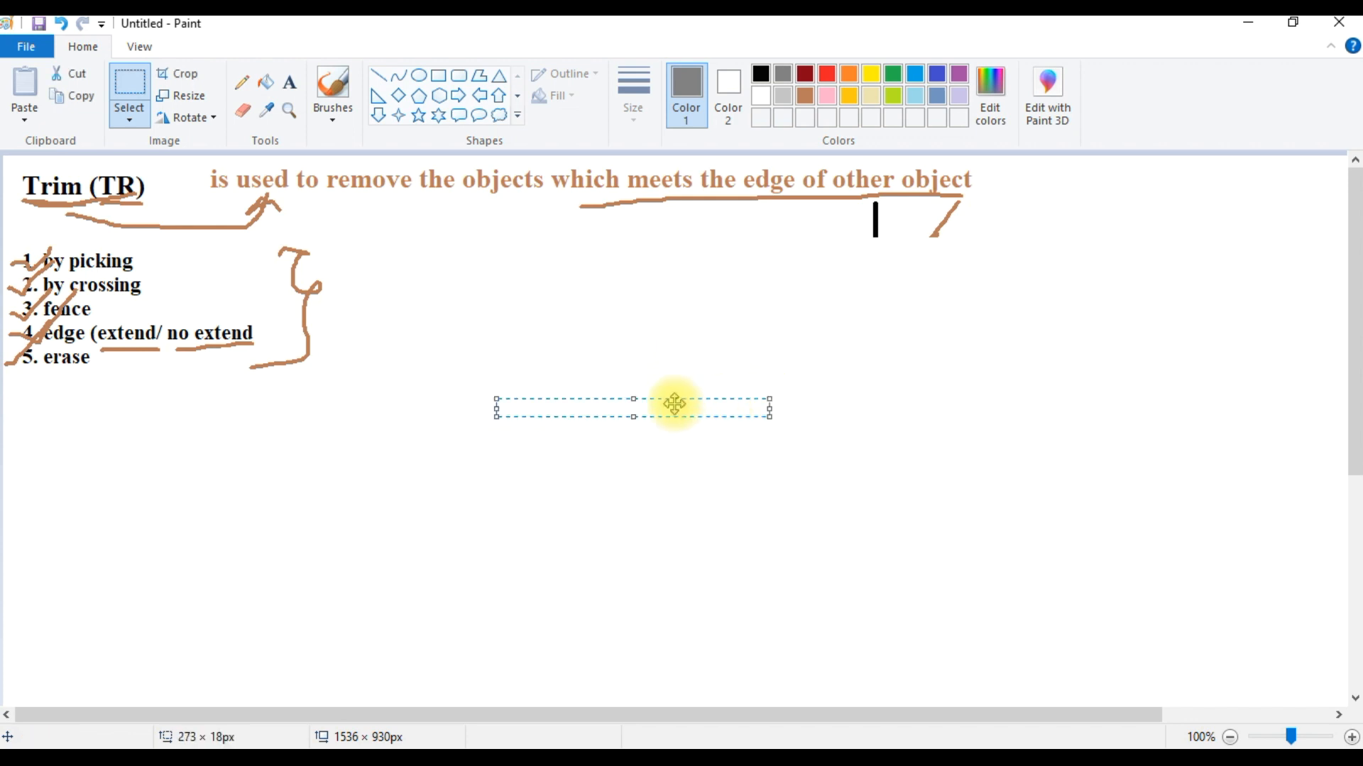
pyautogui.click(242, 83)
pyautogui.moveTo(446, 396); pyautogui.dragTo(481, 396)
pyautogui.moveTo(609, 396); pyautogui.dragTo(849, 397)
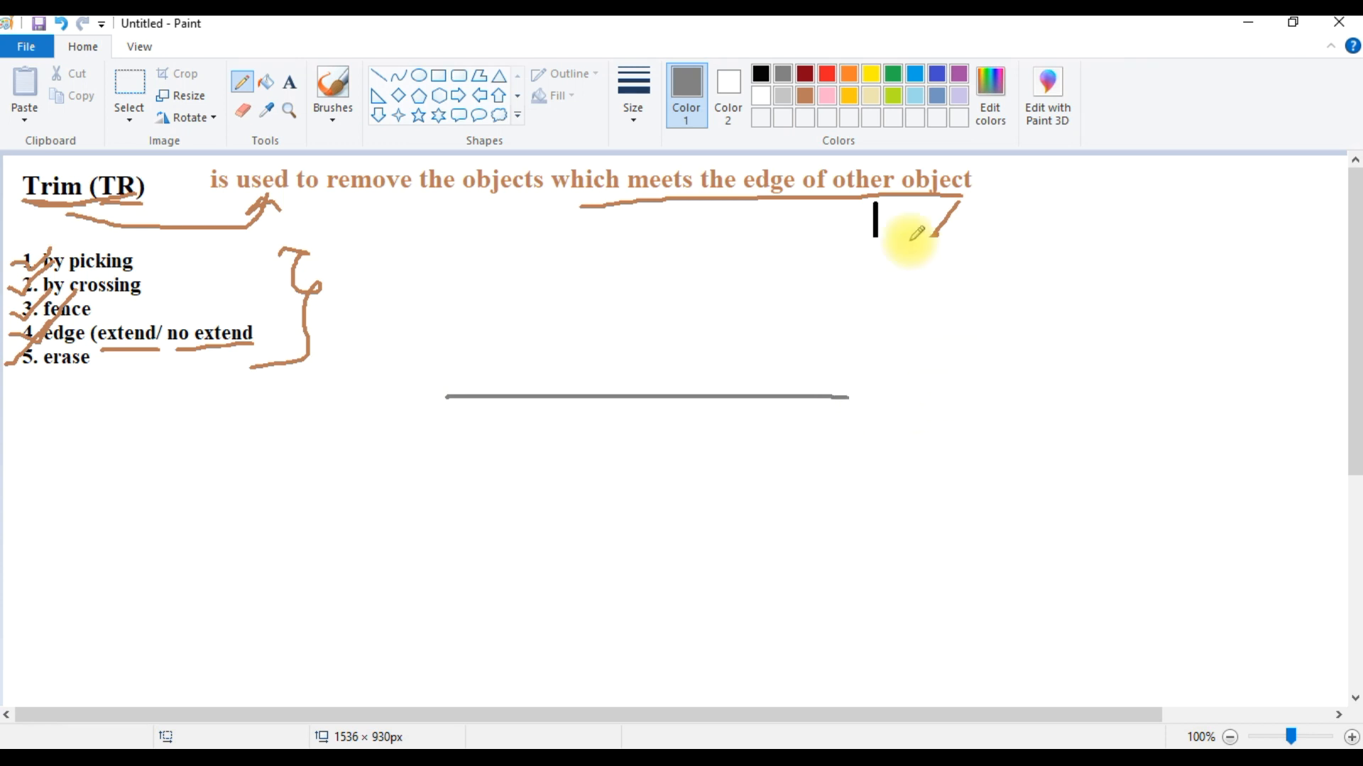
pyautogui.click(829, 73)
pyautogui.moveTo(936, 237); pyautogui.dragTo(976, 590)
pyautogui.keyDown('shift'); pyautogui.moveTo(1040, 213); pyautogui.dragTo(1079, 571); pyautogui.keyUp('shift')
pyautogui.keyDown('shift'); pyautogui.moveTo(1118, 218); pyautogui.dragTo(1129, 378); pyautogui.keyUp('shift')
pyautogui.keyDown('shift'); pyautogui.moveTo(1162, 450); pyautogui.dragTo(1174, 563); pyautogui.keyUp('shift')
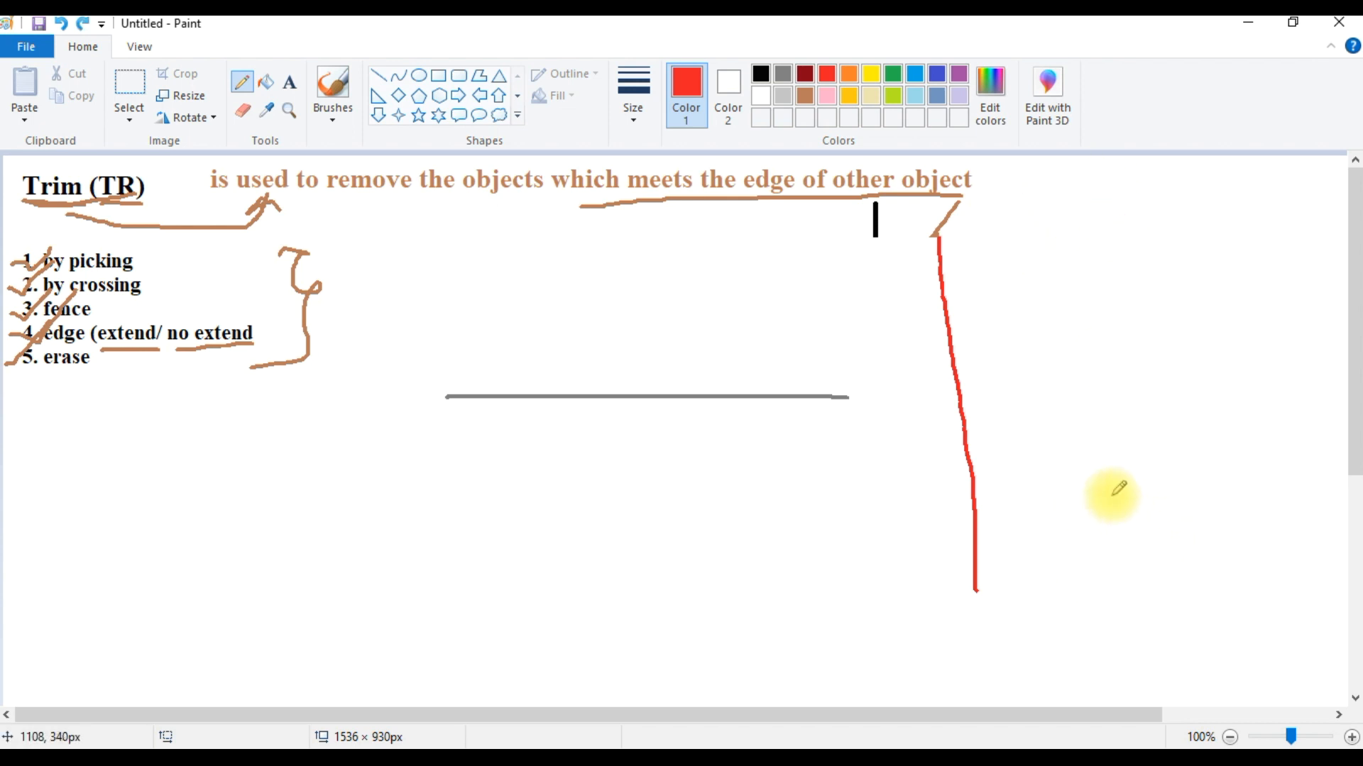
# - Draw three straight red vertical lines beyond the gray line's right end and a red horizontal line crossing their upper part
pyautogui.keyDown('shift'); pyautogui.moveTo(983, 256); pyautogui.dragTo(993, 607); pyautogui.keyUp('shift')
pyautogui.keyDown('shift'); pyautogui.moveTo(1059, 264); pyautogui.dragTo(1059, 628); pyautogui.keyUp('shift')
pyautogui.keyDown('shift'); pyautogui.moveTo(1130, 261); pyautogui.dragTo(1130, 618); pyautogui.keyUp('shift')
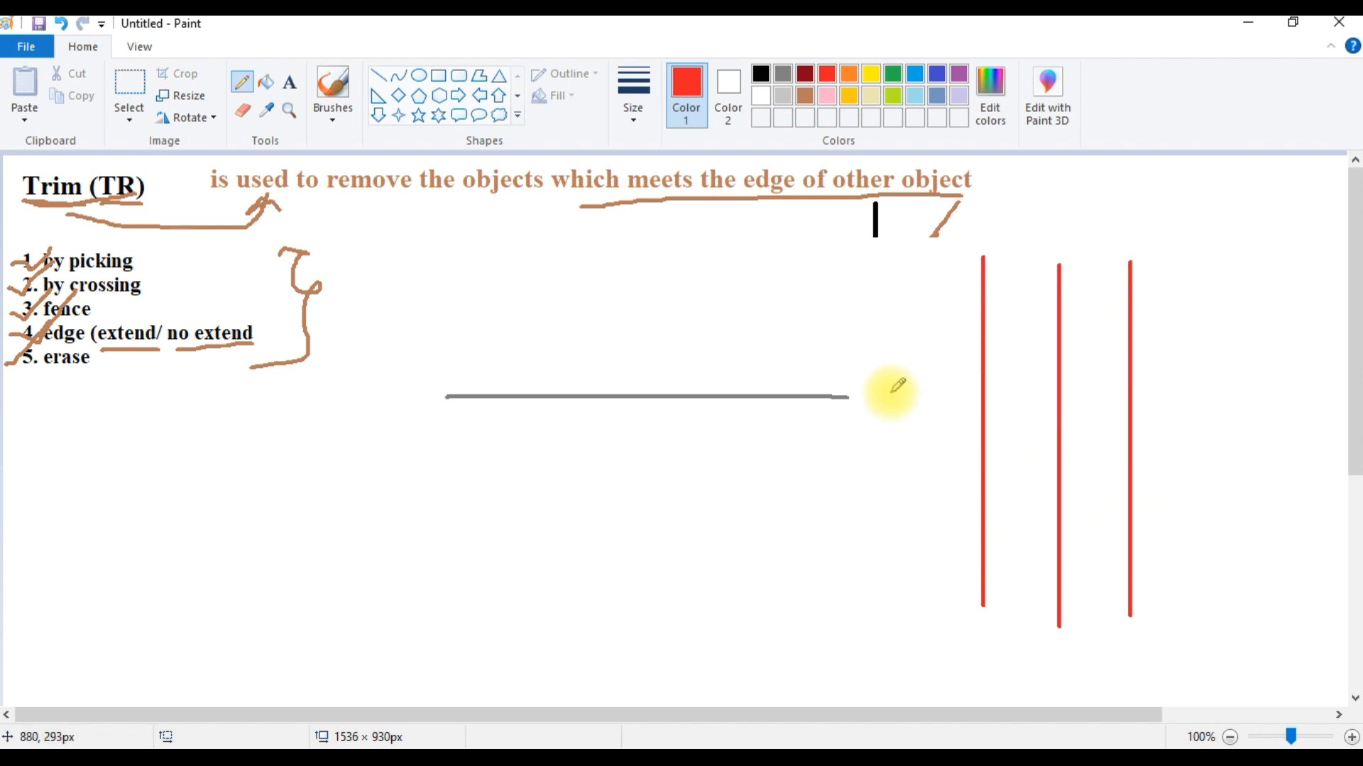
pyautogui.click(790, 309)
pyautogui.keyDown('shift'); pyautogui.moveTo(834, 308); pyautogui.dragTo(1221, 310); pyautogui.keyUp('shift')
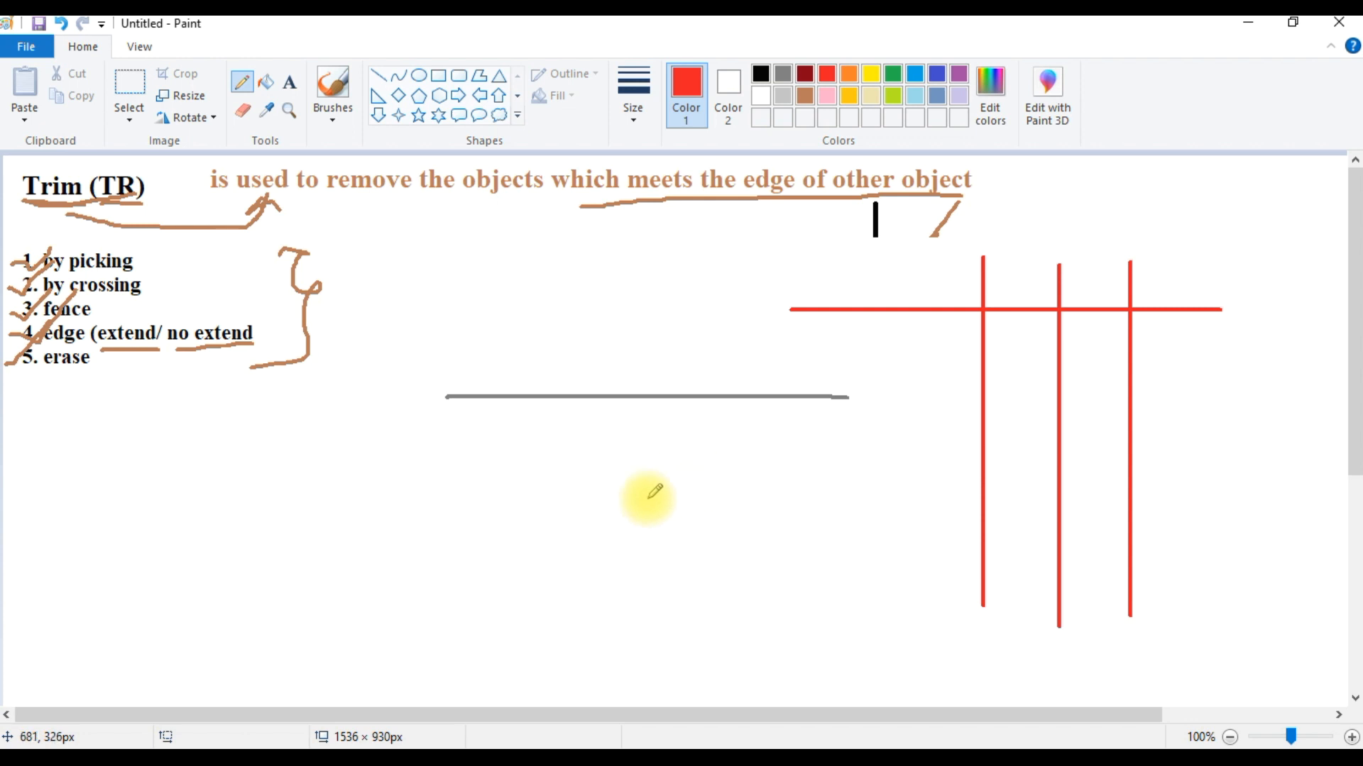
# - Illustrate Extend mode with an E label, a red continuation of the gray line across the verticals, and tick marks above it
pyautogui.moveTo(893, 398); pyautogui.dragTo(1228, 376)
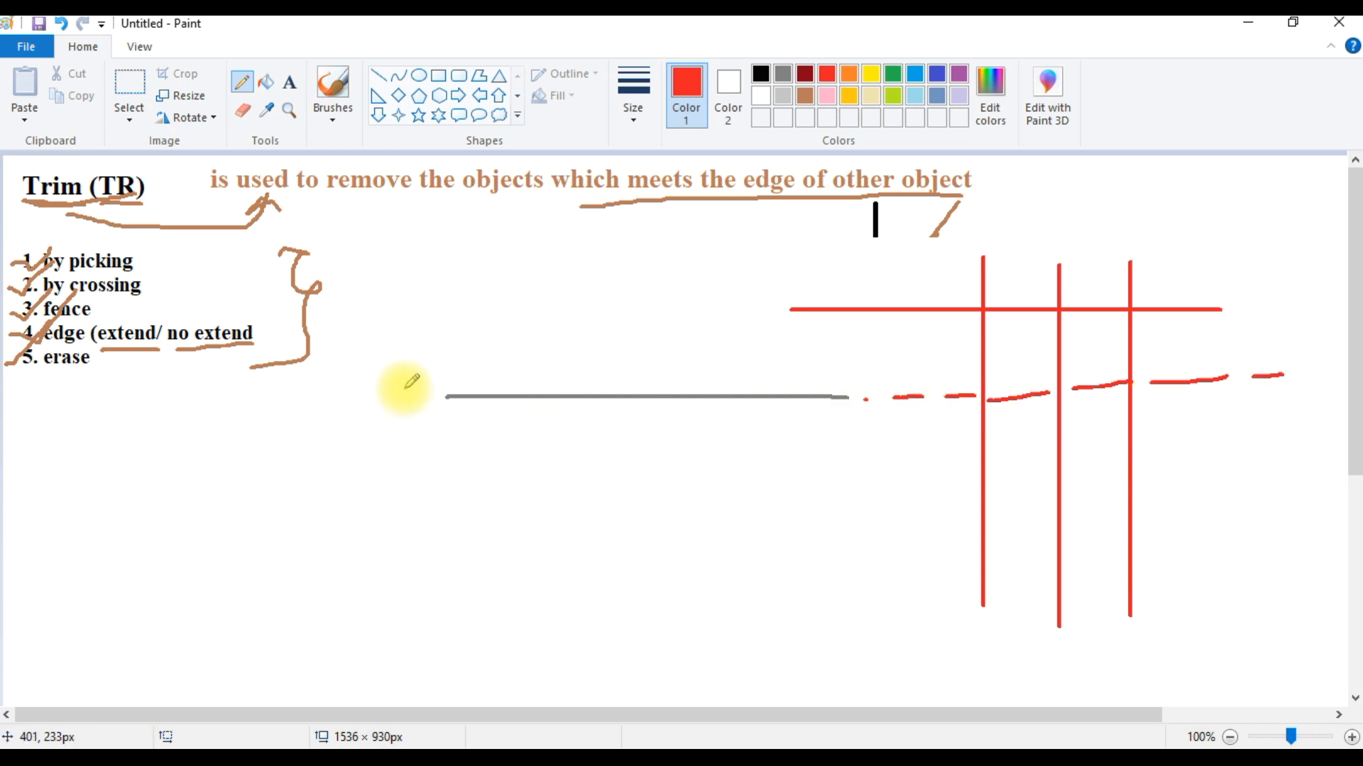
pyautogui.moveTo(356, 374)
pyautogui.mouseDown()
pyautogui.moveTo(399, 405)
pyautogui.moveTo(357, 387)
pyautogui.mouseUp()
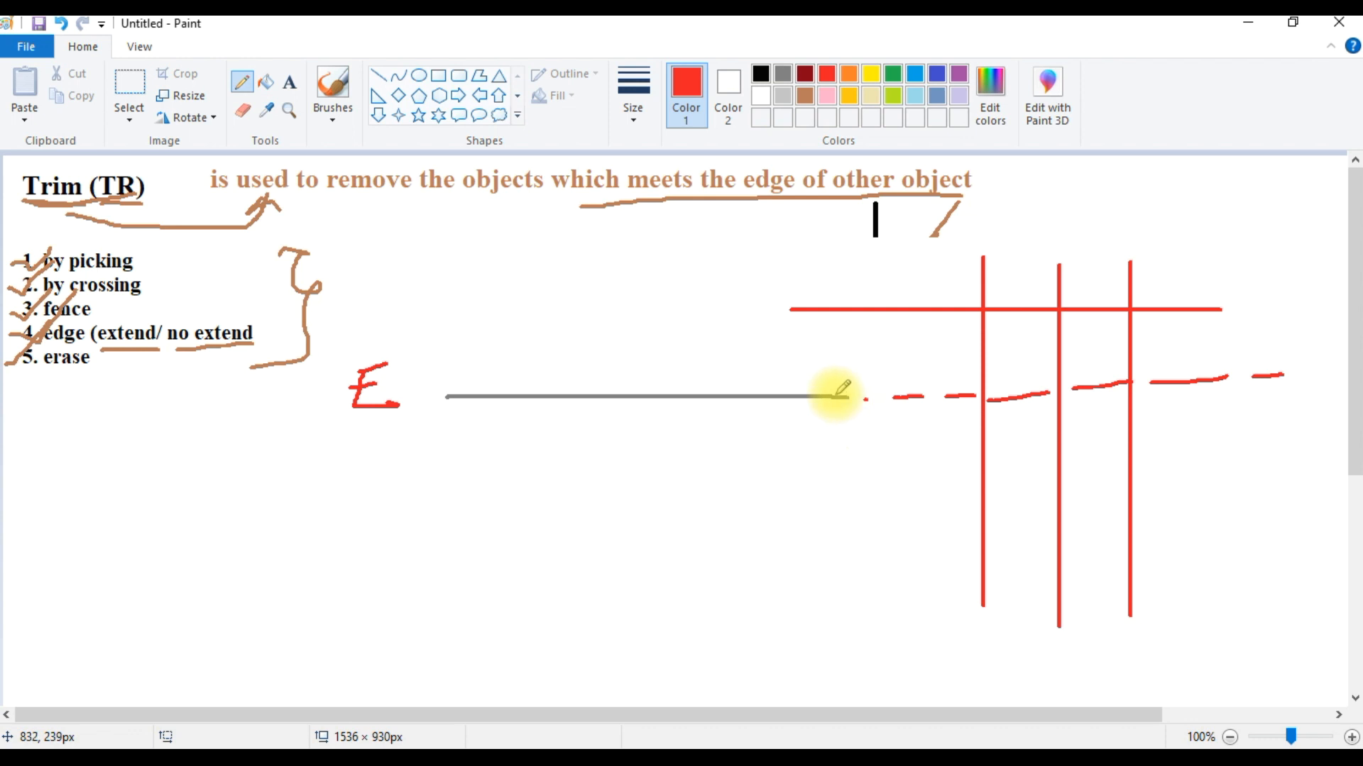
pyautogui.moveTo(860, 388); pyautogui.dragTo(1248, 372)
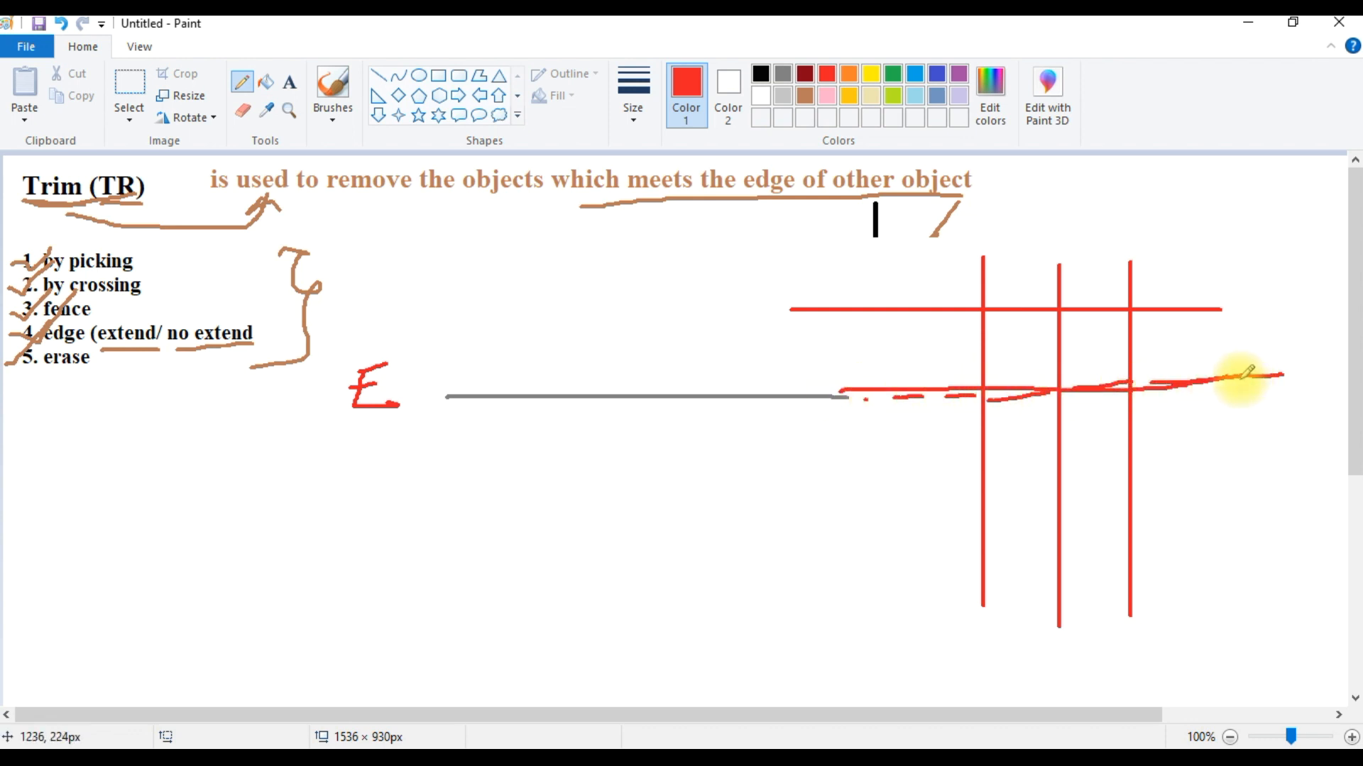
pyautogui.moveTo(926, 334)
pyautogui.mouseDown()
pyautogui.moveTo(1002, 354)
pyautogui.moveTo(1044, 278)
pyautogui.mouseUp()
pyautogui.moveTo(1045, 342); pyautogui.dragTo(1159, 314)
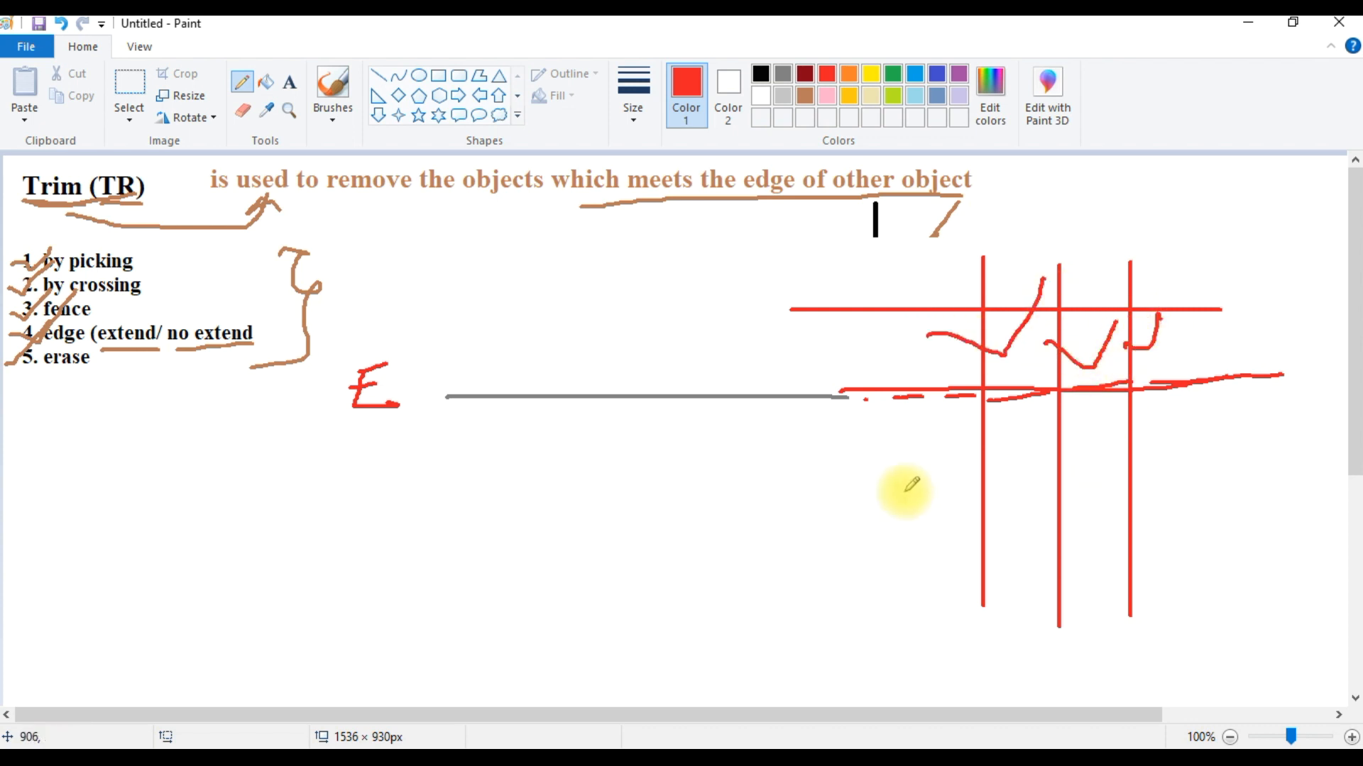
# - Write NO below the E, cross out the lower part of the vertical lines, and switch back to AutoCAD
pyautogui.moveTo(331, 461)
pyautogui.mouseDown()
pyautogui.moveTo(332, 517)
pyautogui.moveTo(386, 518)
pyautogui.moveTo(381, 445)
pyautogui.moveTo(420, 472)
pyautogui.mouseUp()
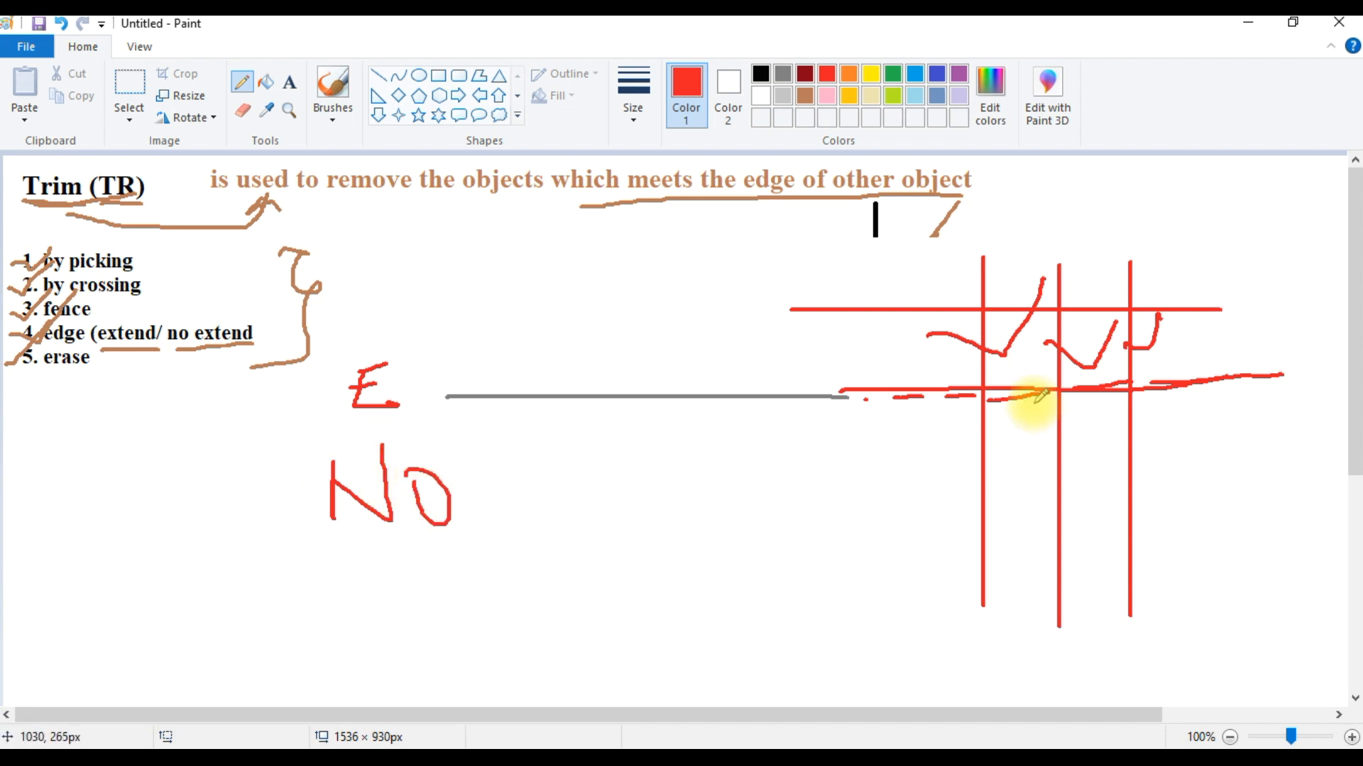
pyautogui.moveTo(1191, 416); pyautogui.dragTo(869, 589)
pyautogui.moveTo(903, 455); pyautogui.dragTo(1147, 575)
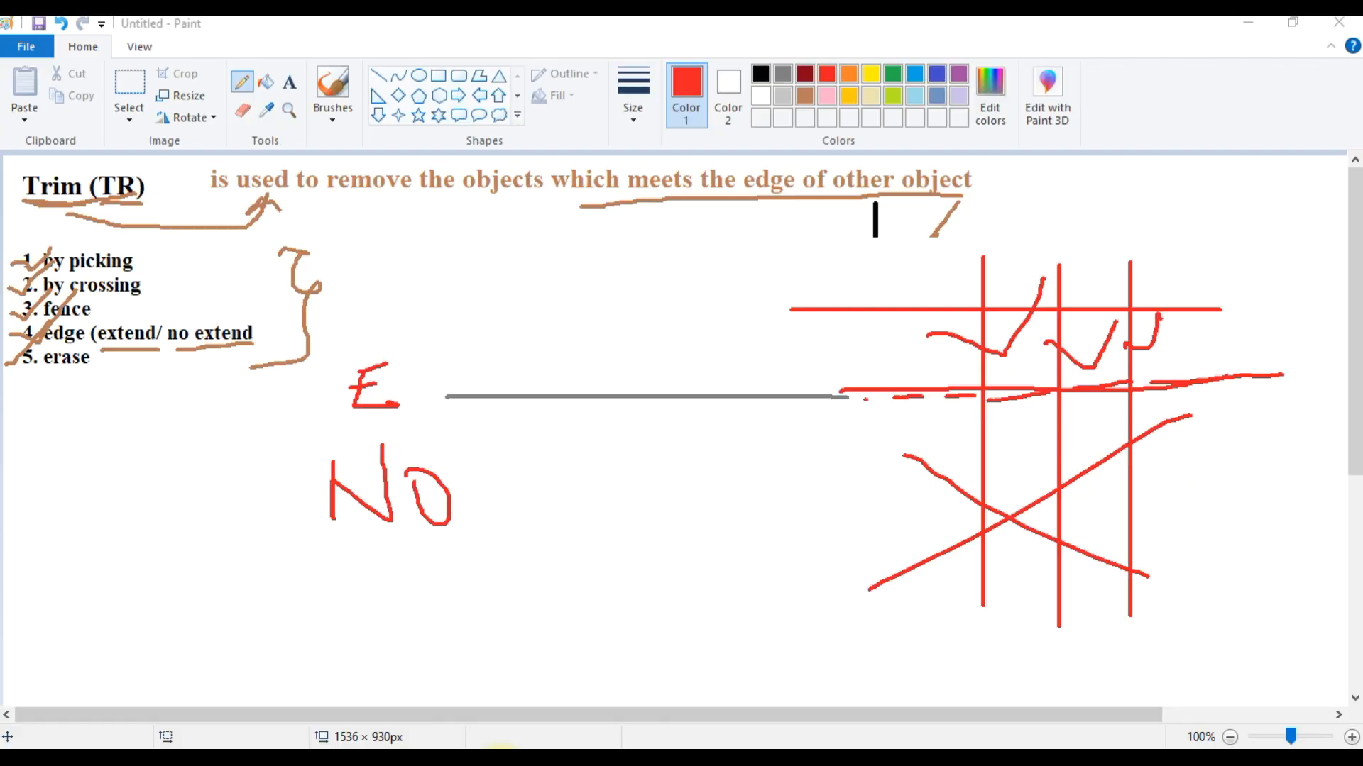
pyautogui.click(501, 764)
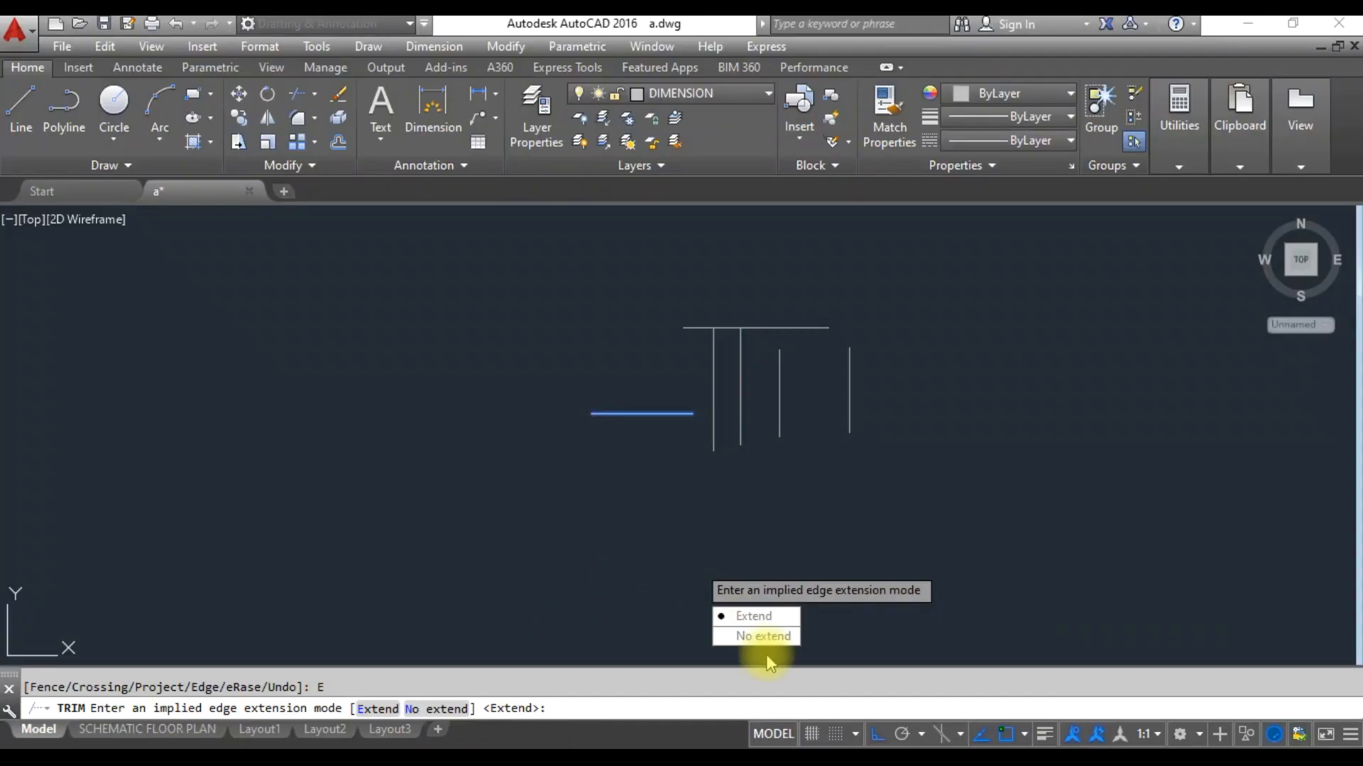
# - Set the edge mode to No extend, try to trim the vertical lines with crossing windows, and end Trim
pyautogui.click(751, 636)
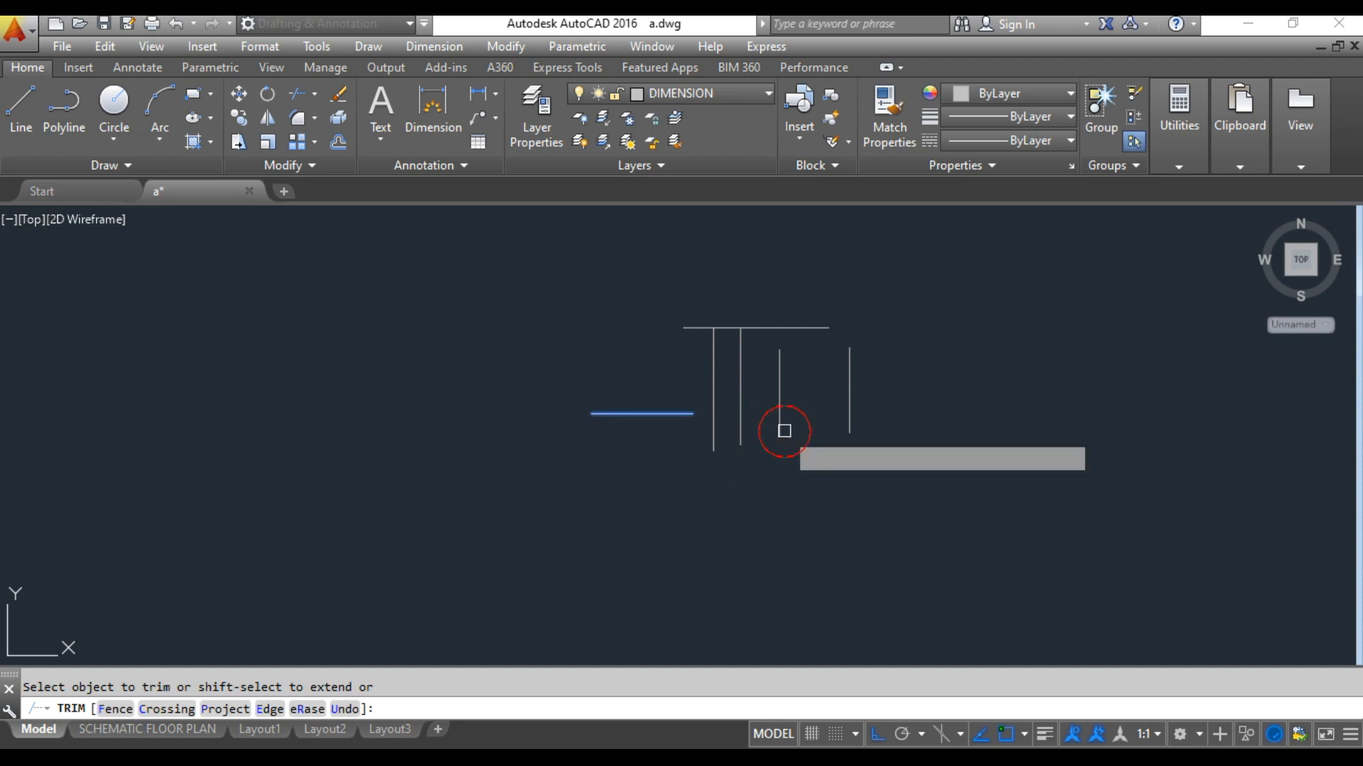
pyautogui.click(970, 469)
pyautogui.click(703, 377)
pyautogui.click(974, 477)
pyautogui.click(675, 277)
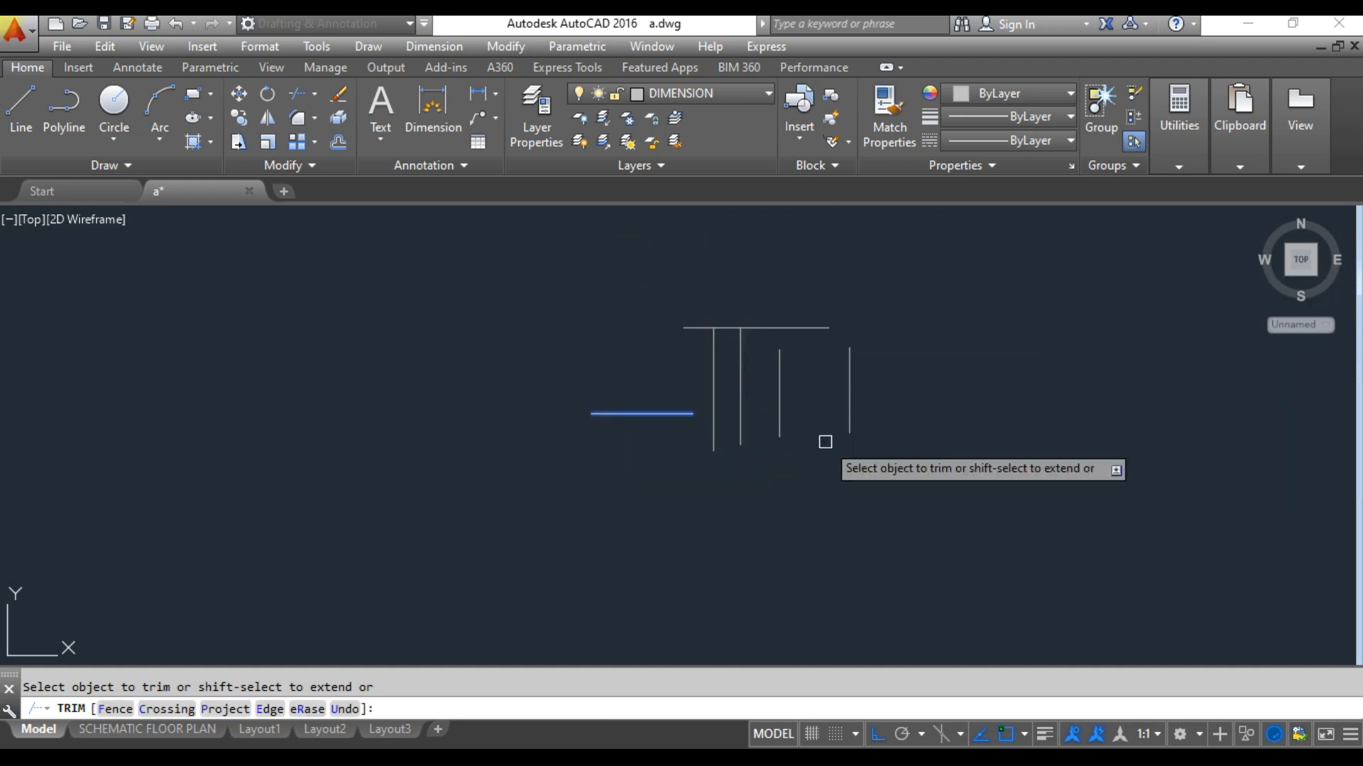
pyautogui.press('Escape')
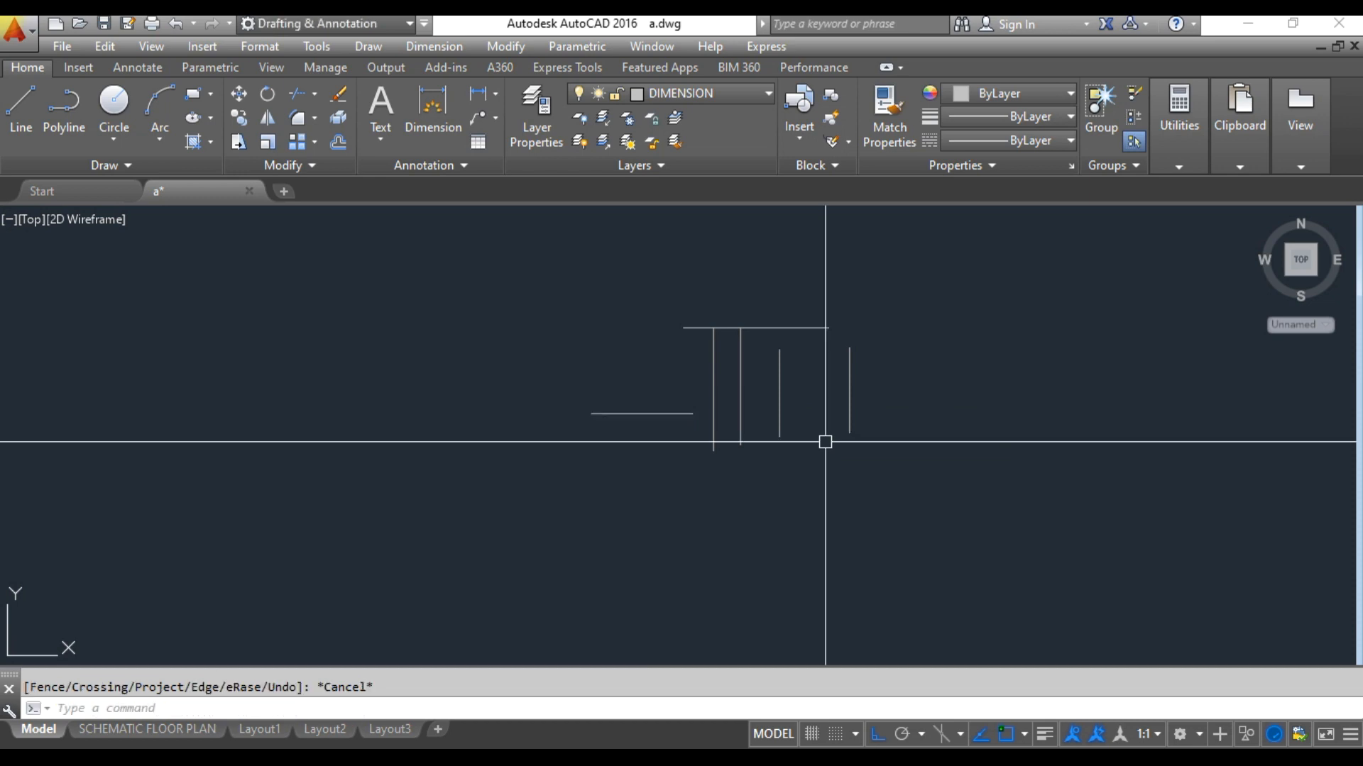
# - Trim the lower ends of the four vertical lines, using the short horizontal line as cutting edge with edge mode Extend
pyautogui.write('ts or')
pyautogui.press('Return')
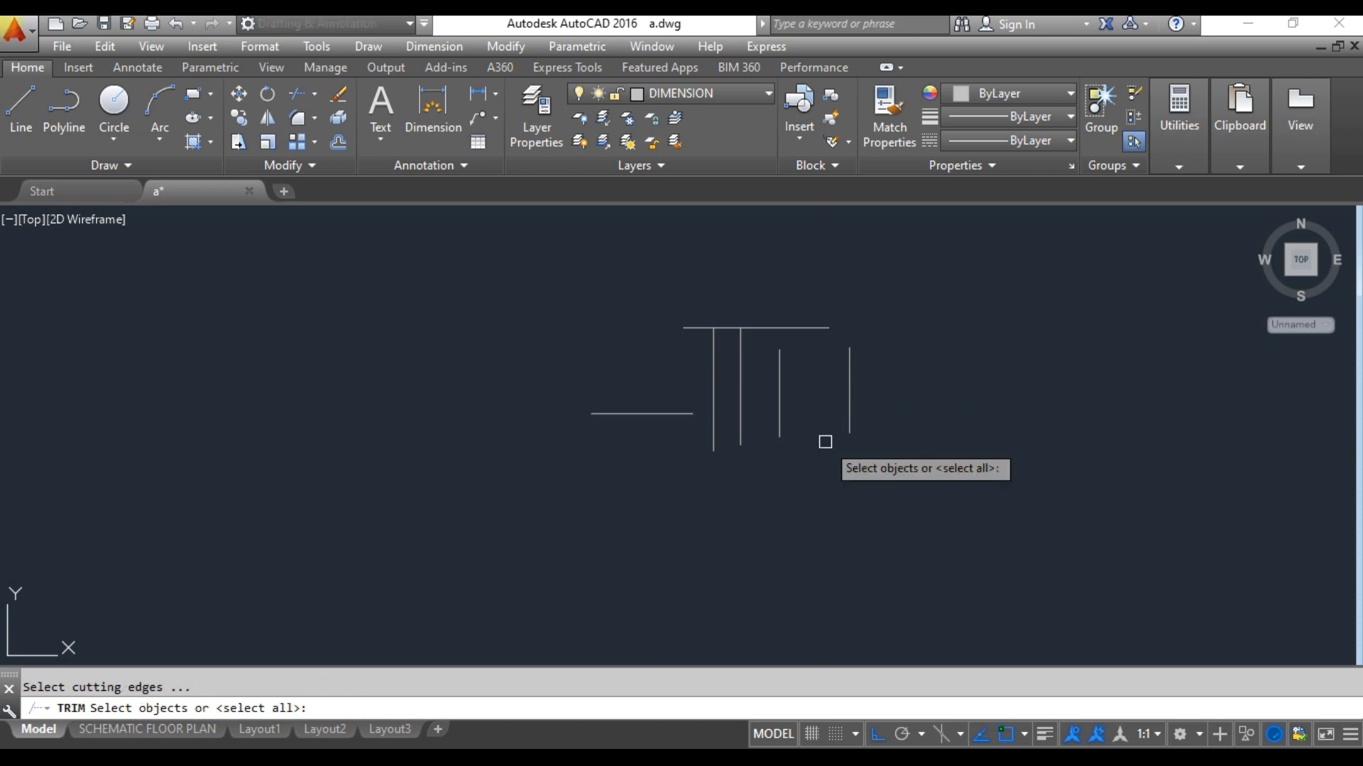
pyautogui.click(635, 415)
pyautogui.press('Return')
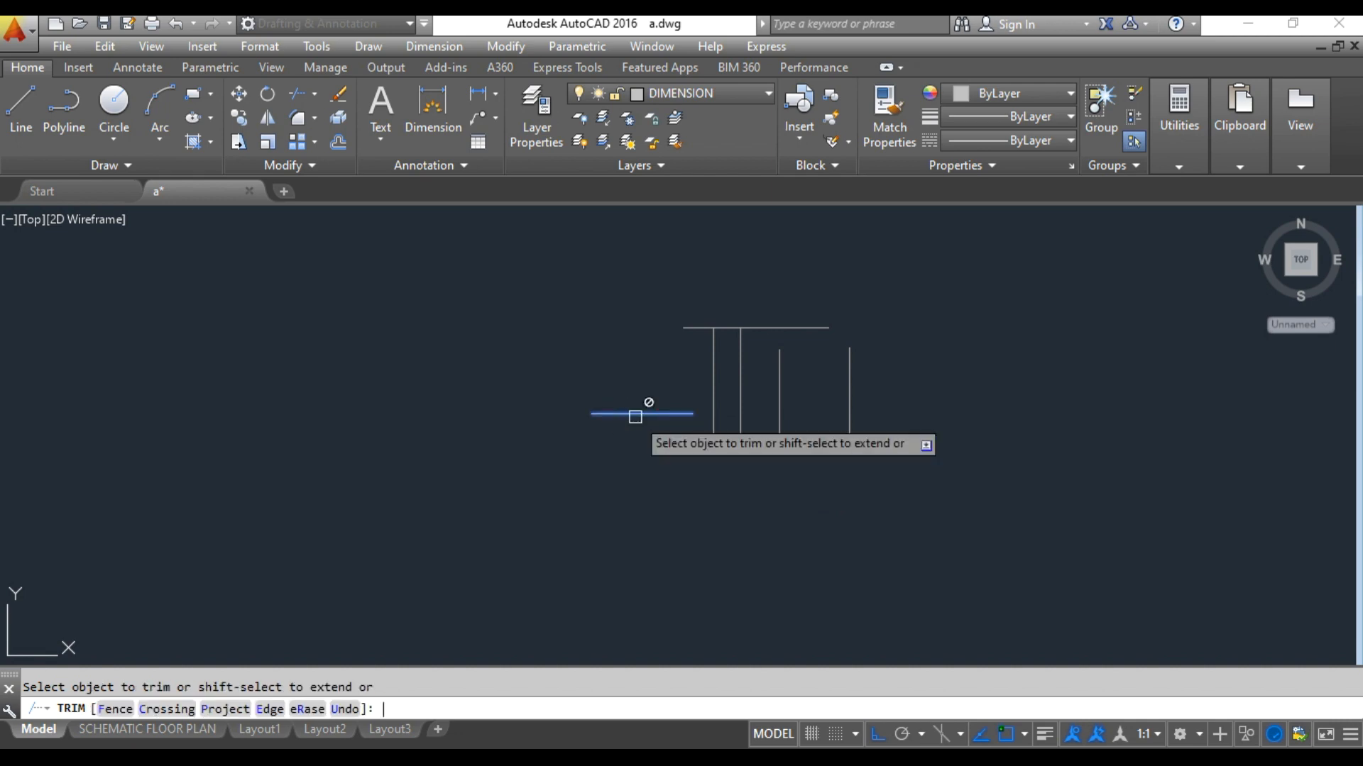
pyautogui.write('e')
pyautogui.press('Return')
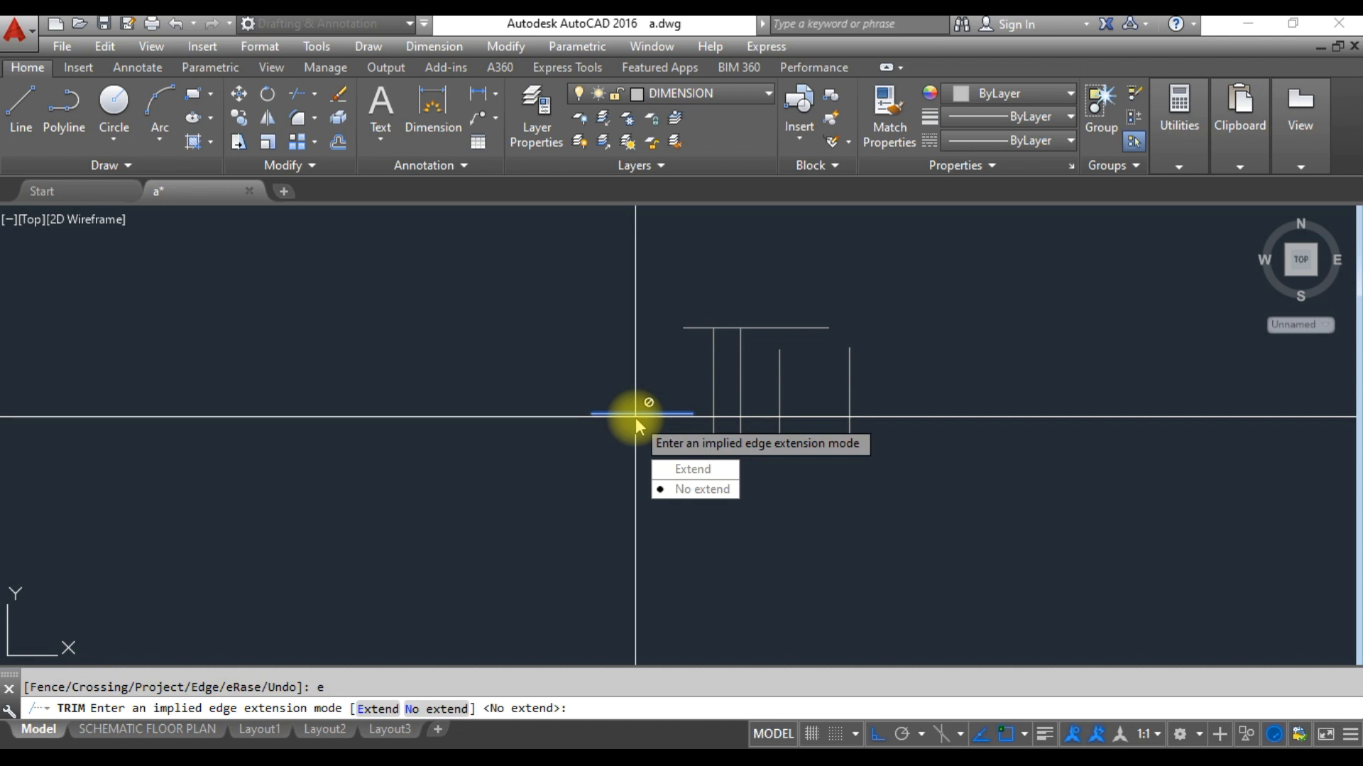
pyautogui.click(680, 469)
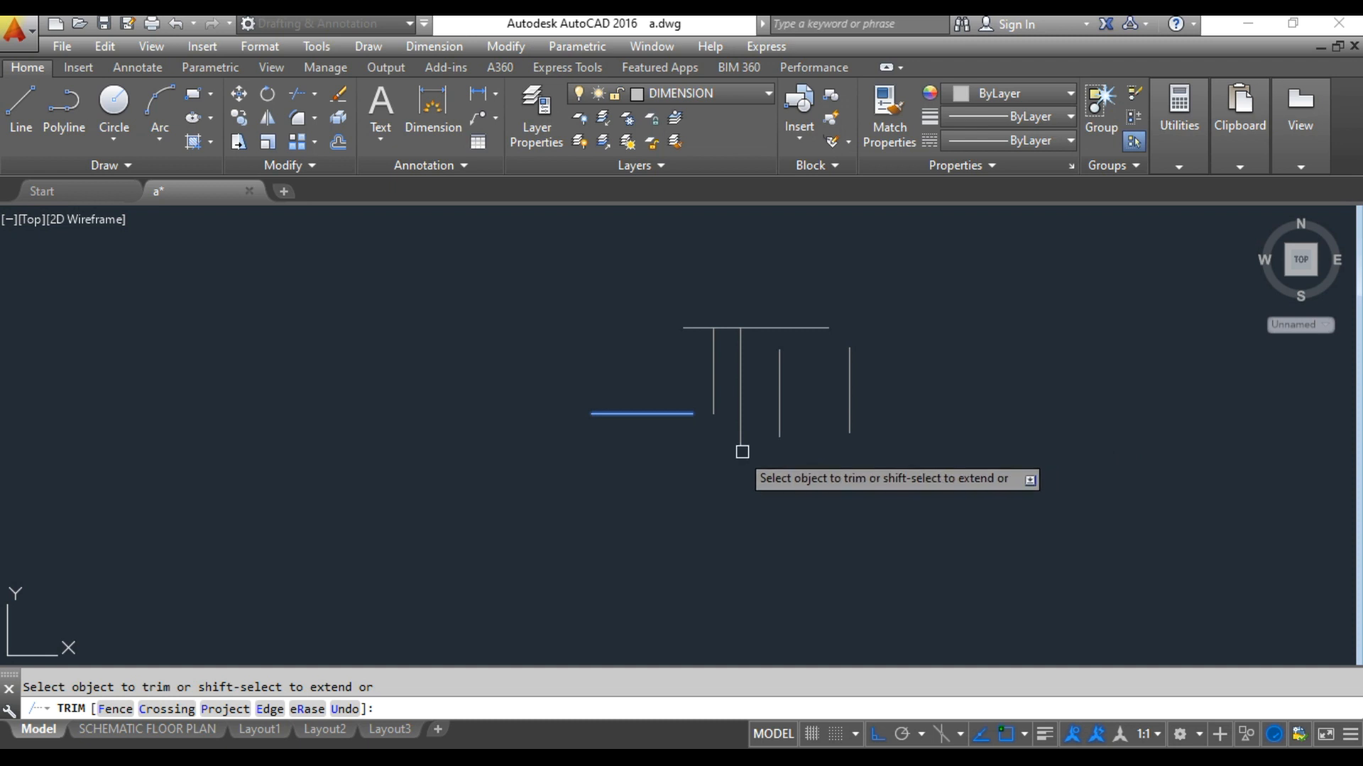
pyautogui.click(779, 430)
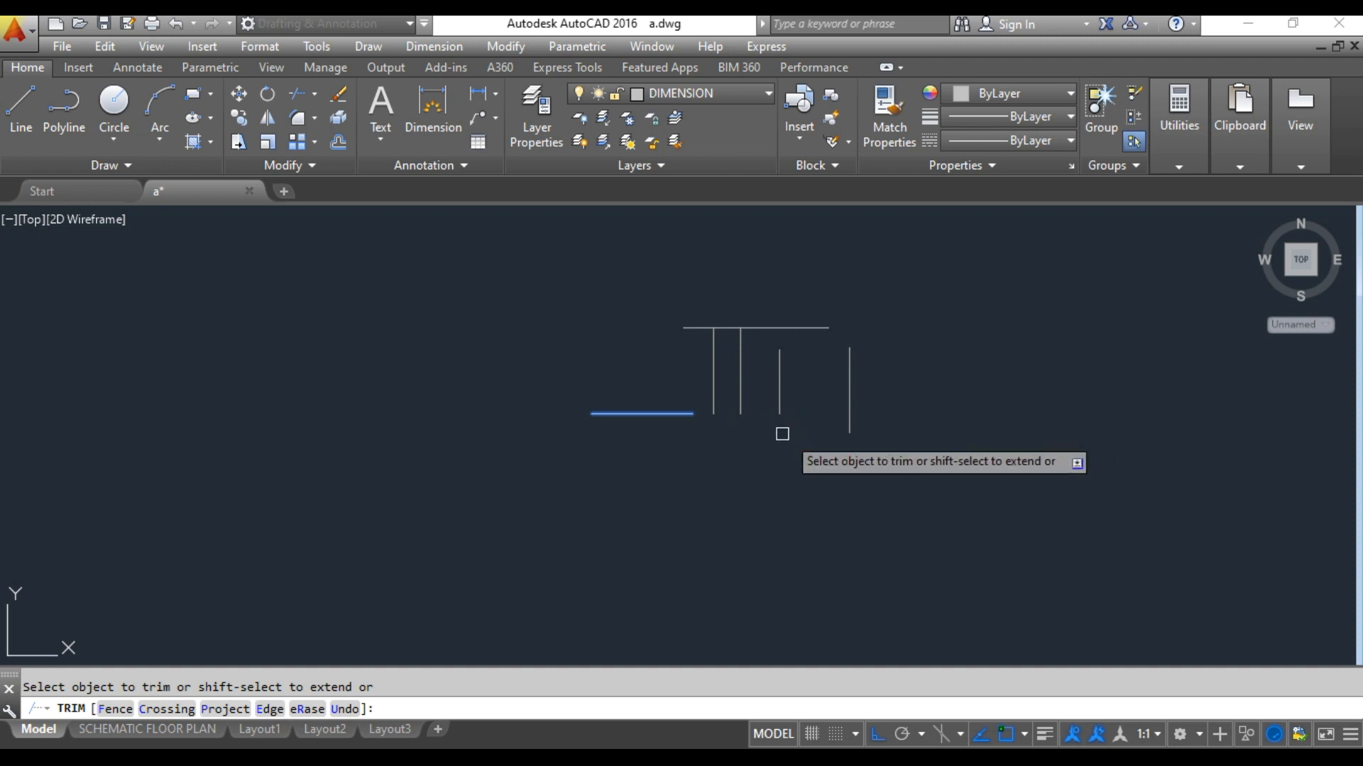
pyautogui.click(853, 427)
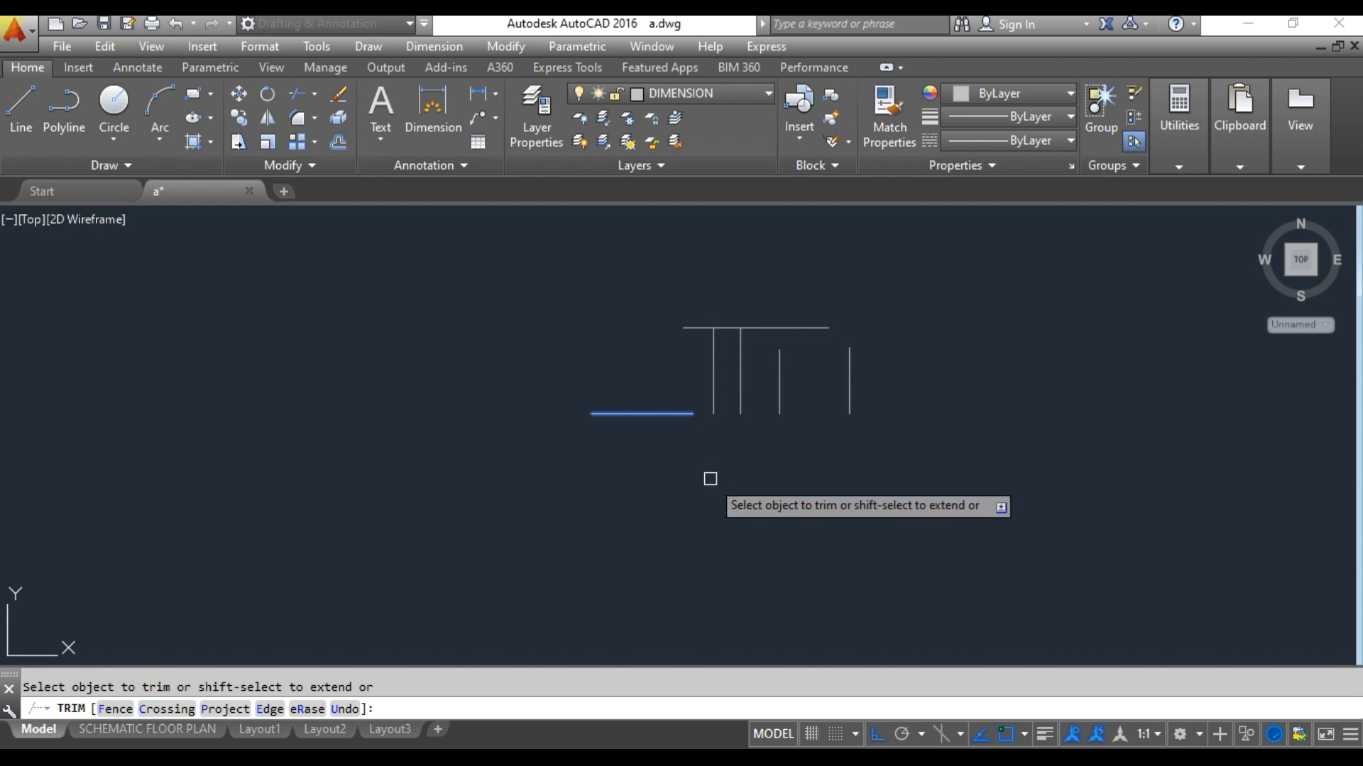
pyautogui.press('Return')
# - End Trim and draw a horizontal line in the empty area to the right of the trimmed lines
pyautogui.press('Return')
pyautogui.scroll(-2, 790, 505)
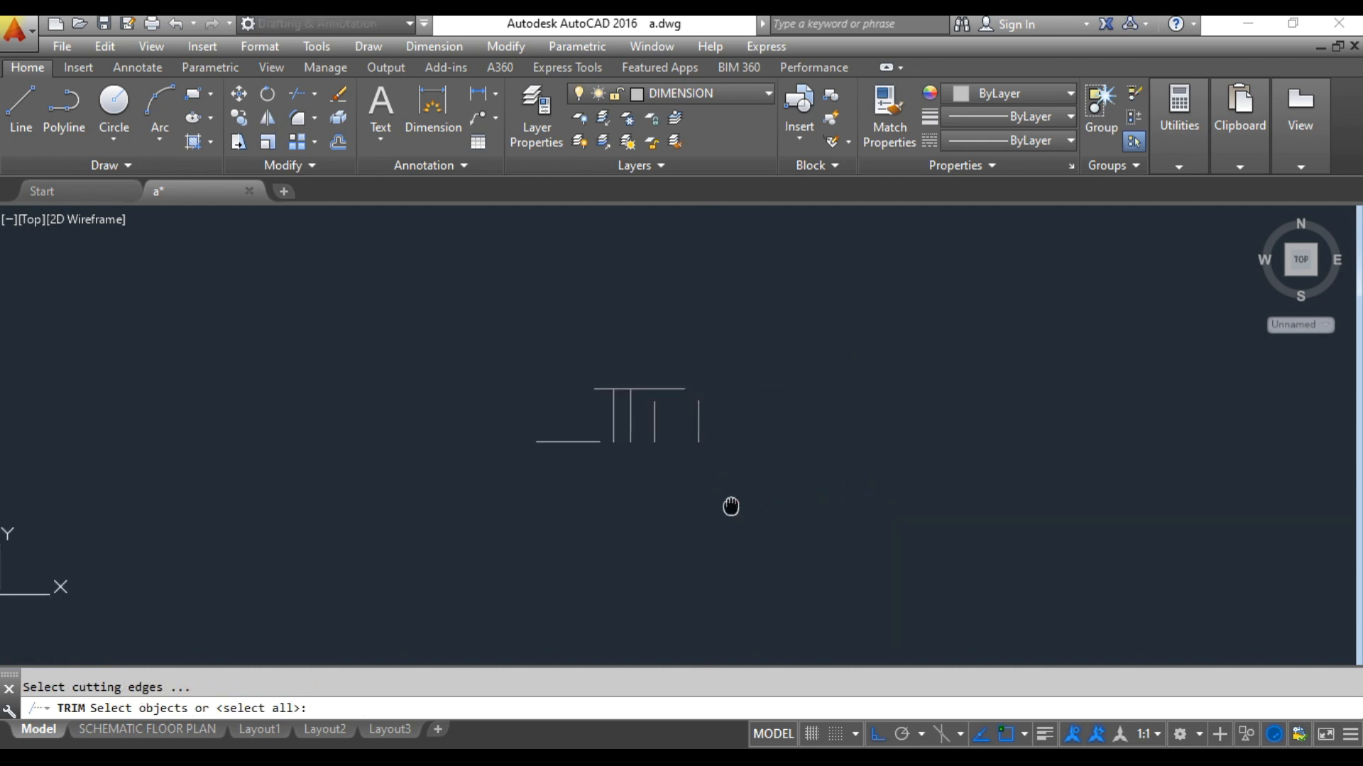
pyautogui.moveTo(886, 497); pyautogui.dragTo(652, 503, button='middle')
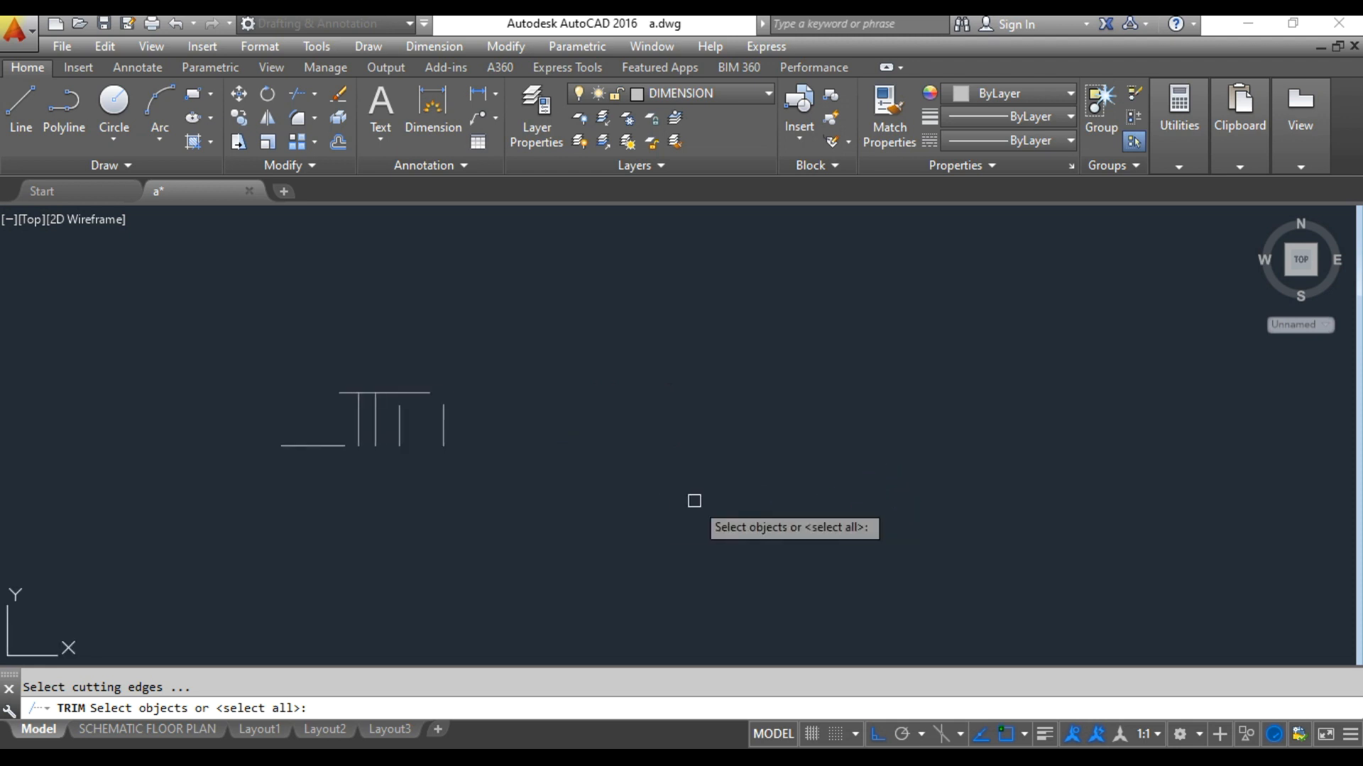
pyautogui.press('Escape')
pyautogui.press('Escape')
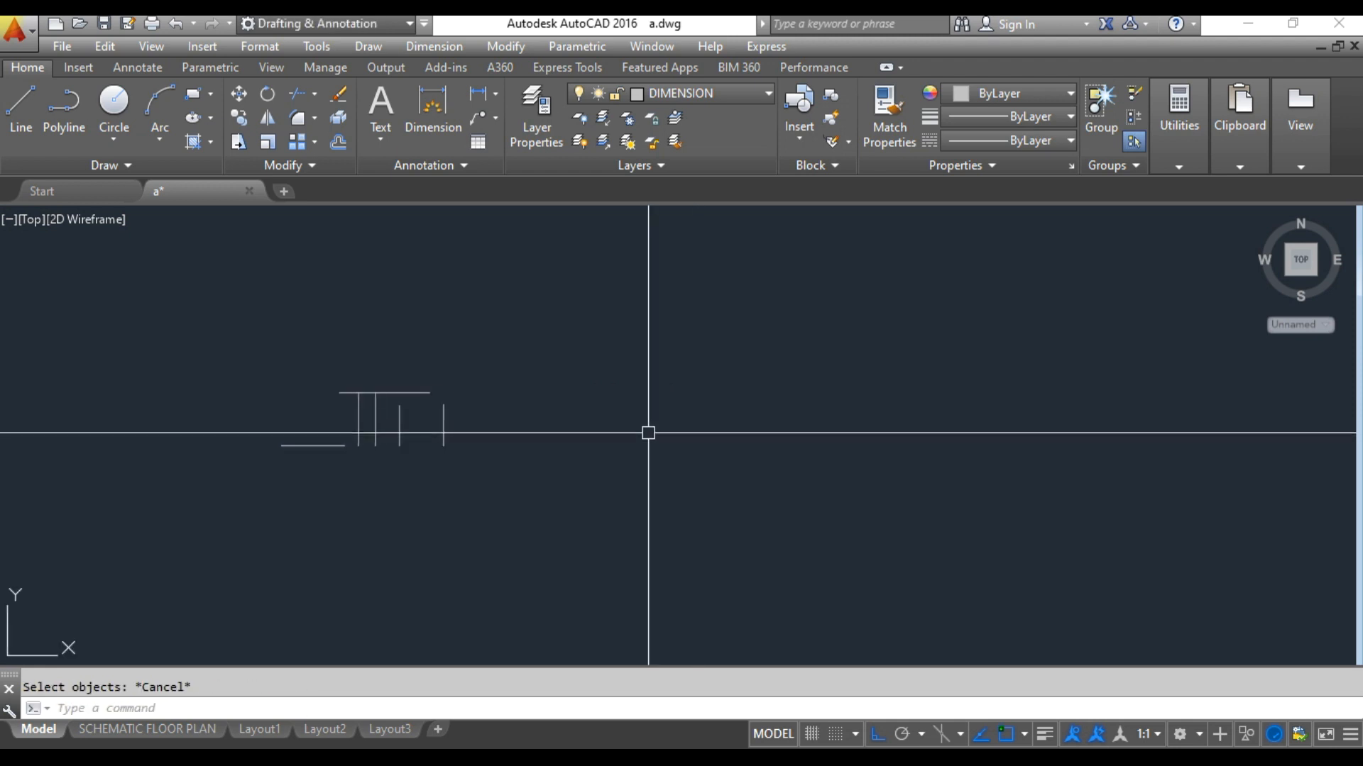
pyautogui.write('l')
pyautogui.press('Return')
pyautogui.click(628, 413)
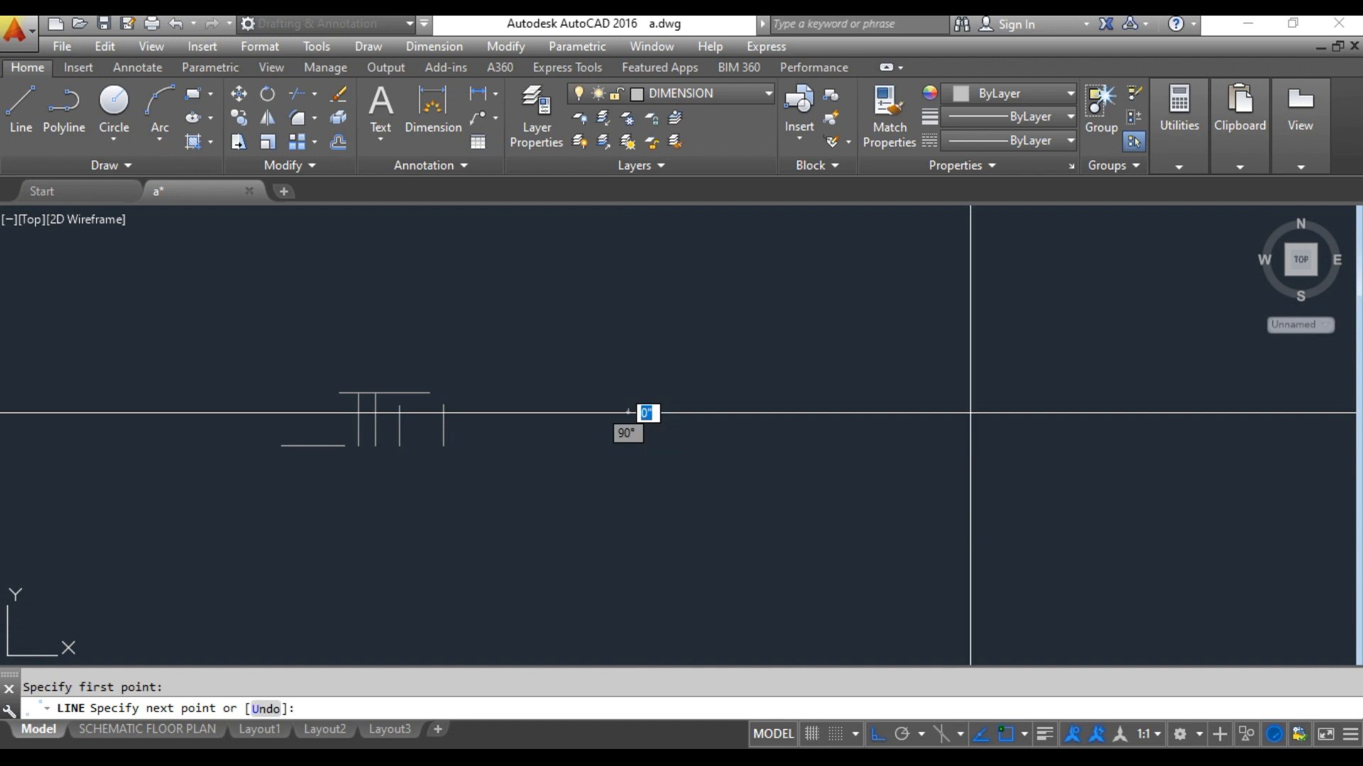
pyautogui.click(985, 412)
pyautogui.press('Escape')
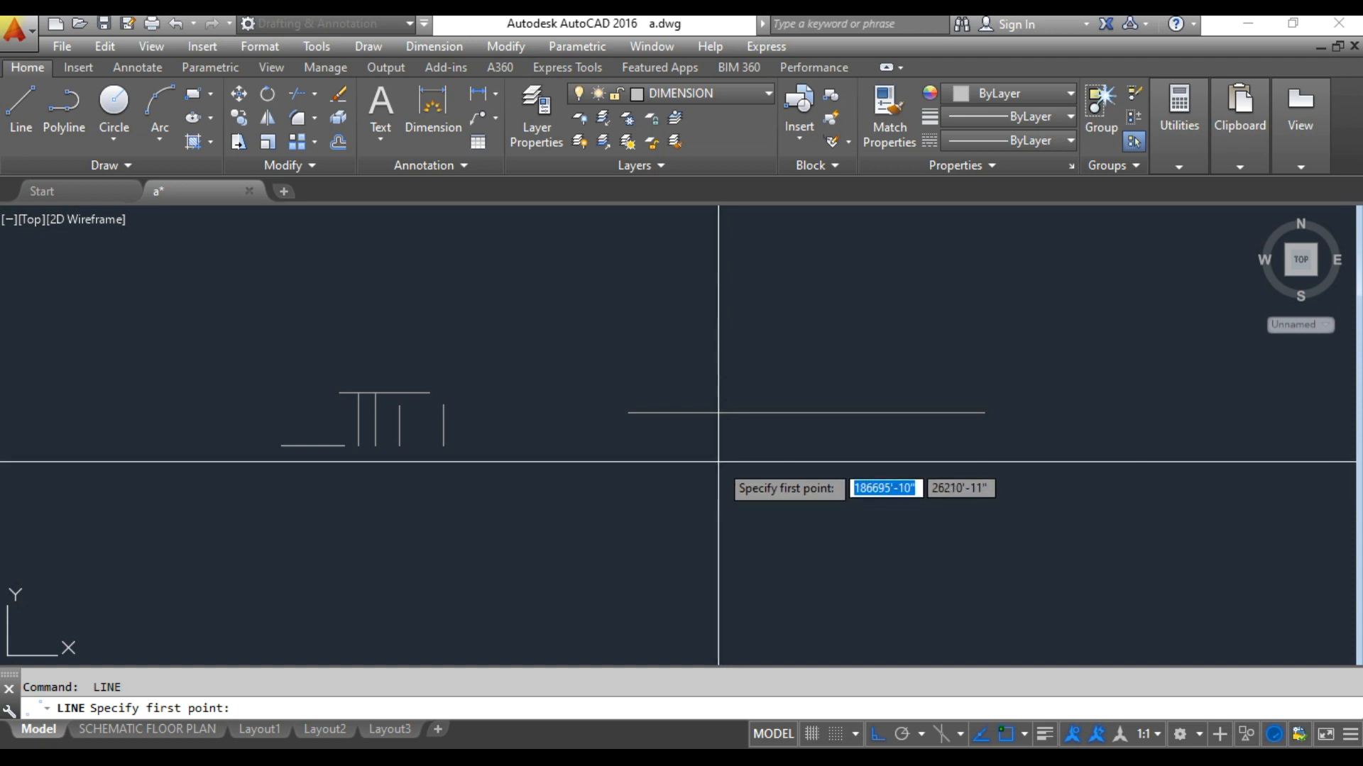
# - Draw two separate vertical lines to the right of the new horizontal line, spanning above and below its level without touching it
pyautogui.moveTo(968, 405); pyautogui.dragTo(728, 432, button='middle')
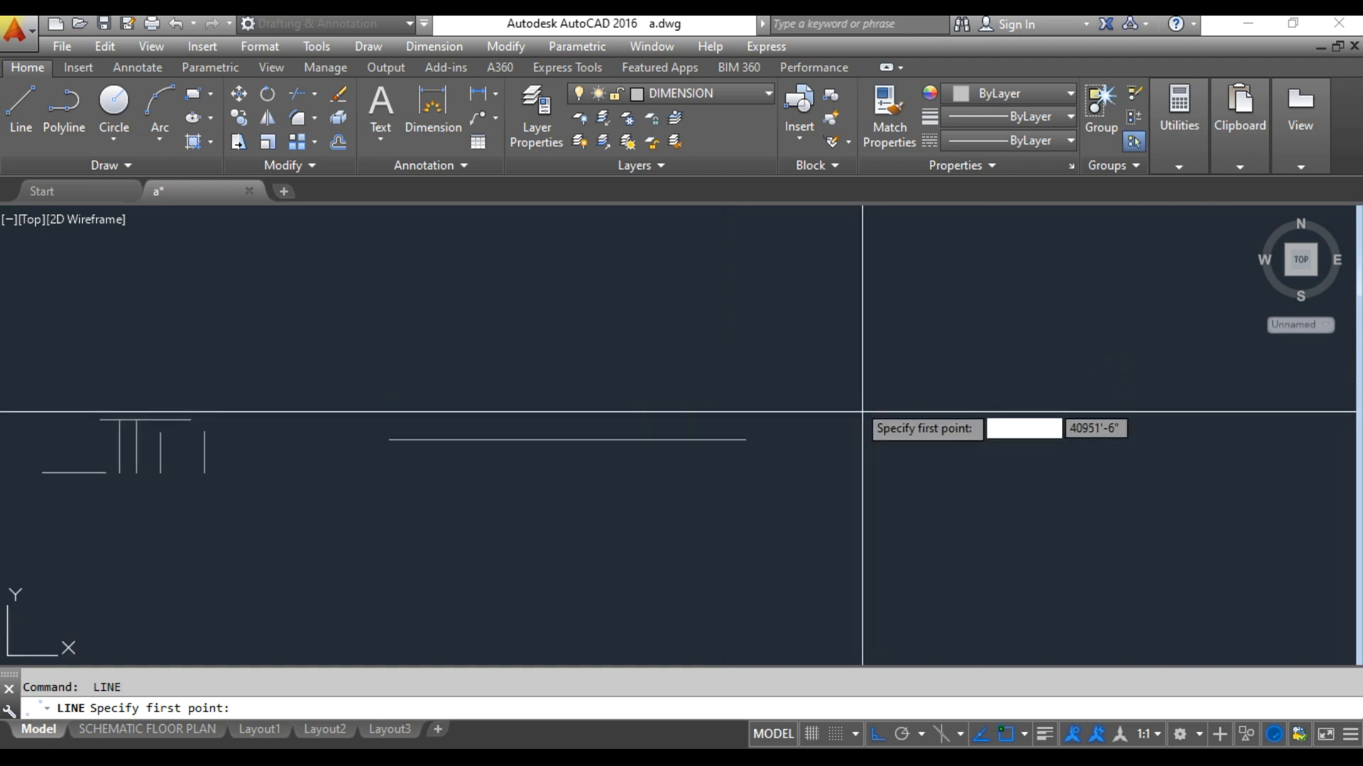
pyautogui.click(849, 330)
pyautogui.click(849, 567)
pyautogui.press('Escape')
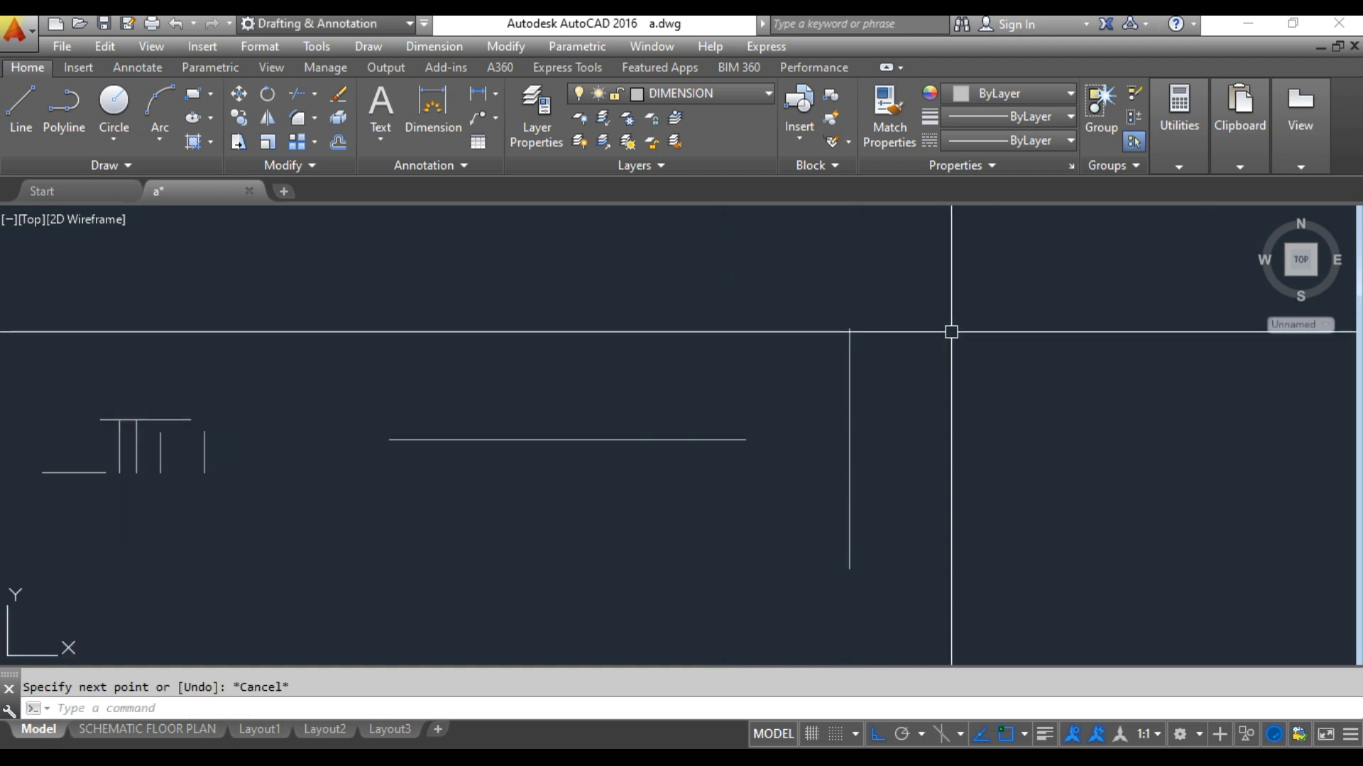
pyautogui.press('space')
pyautogui.click(934, 335)
pyautogui.click(934, 576)
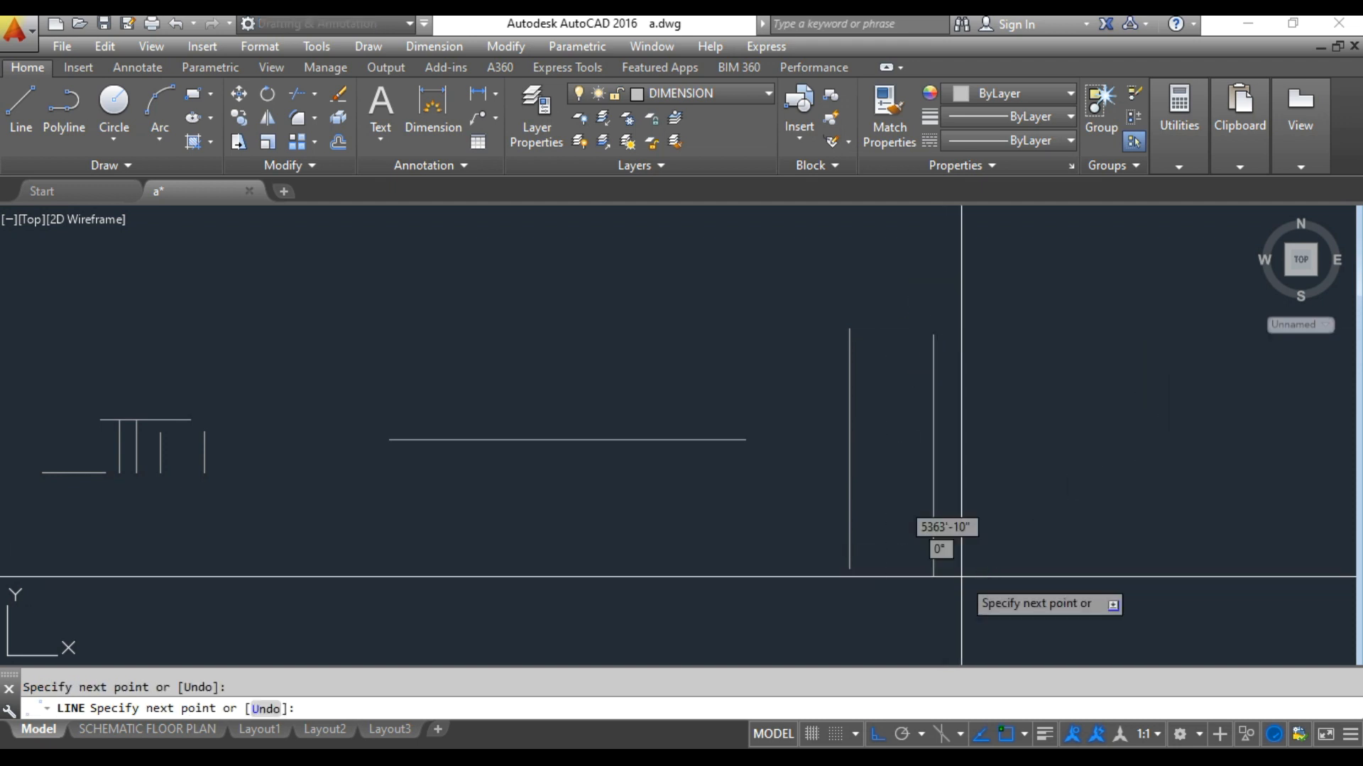
pyautogui.press('Escape')
# - Trim the upper parts of the two vertical lines, using the long horizontal line as cutting edge with edge mode Extend, and end Trim
pyautogui.scroll(-3, 1050, 528)
pyautogui.moveTo(817, 582); pyautogui.dragTo(823, 525, button='middle')
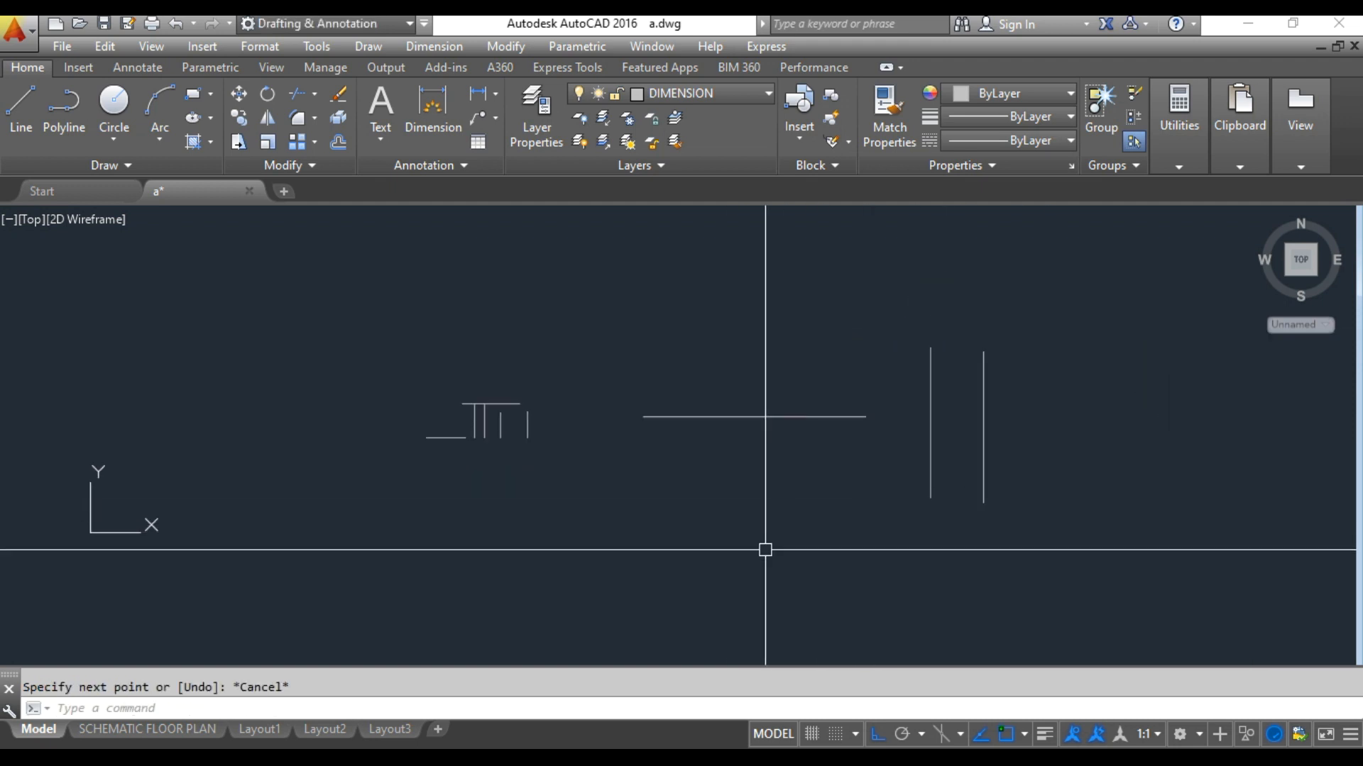
pyautogui.write('tr')
pyautogui.press('space')
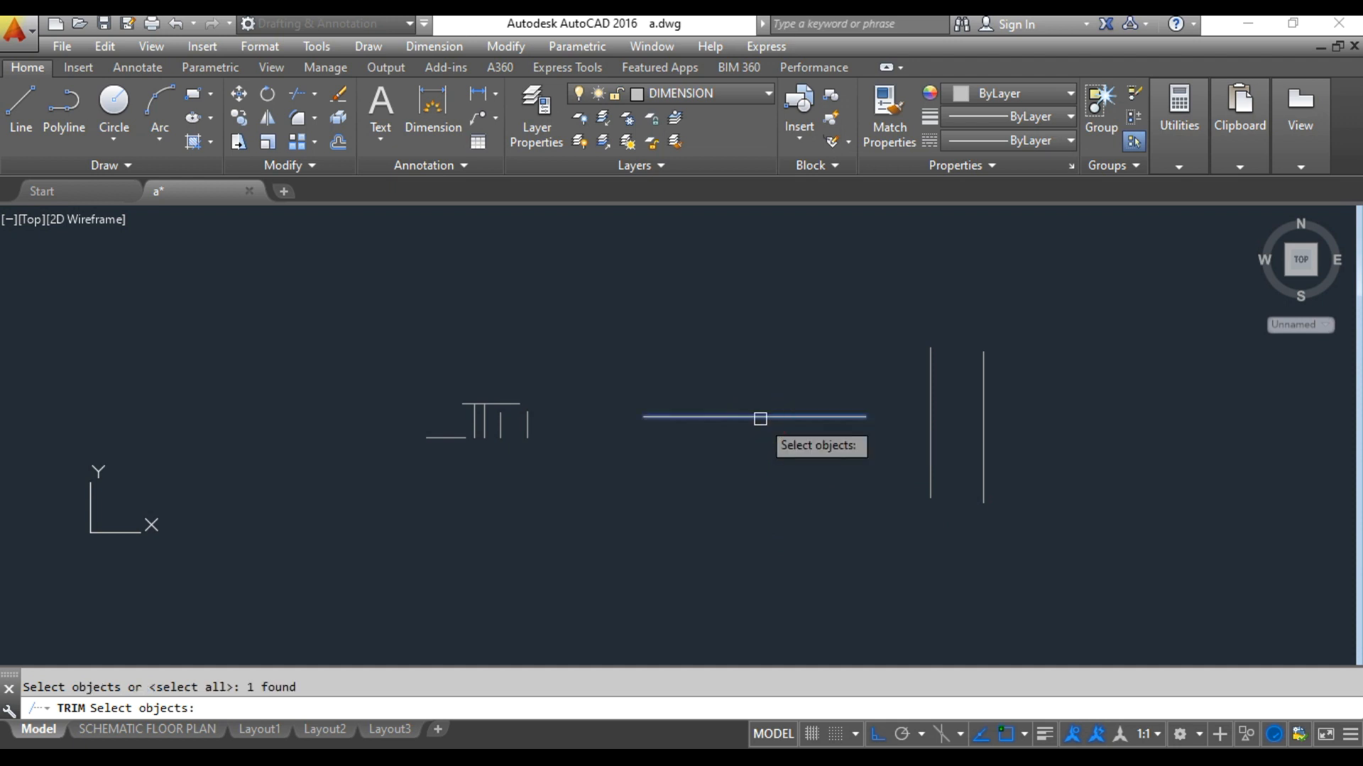
pyautogui.press('space')
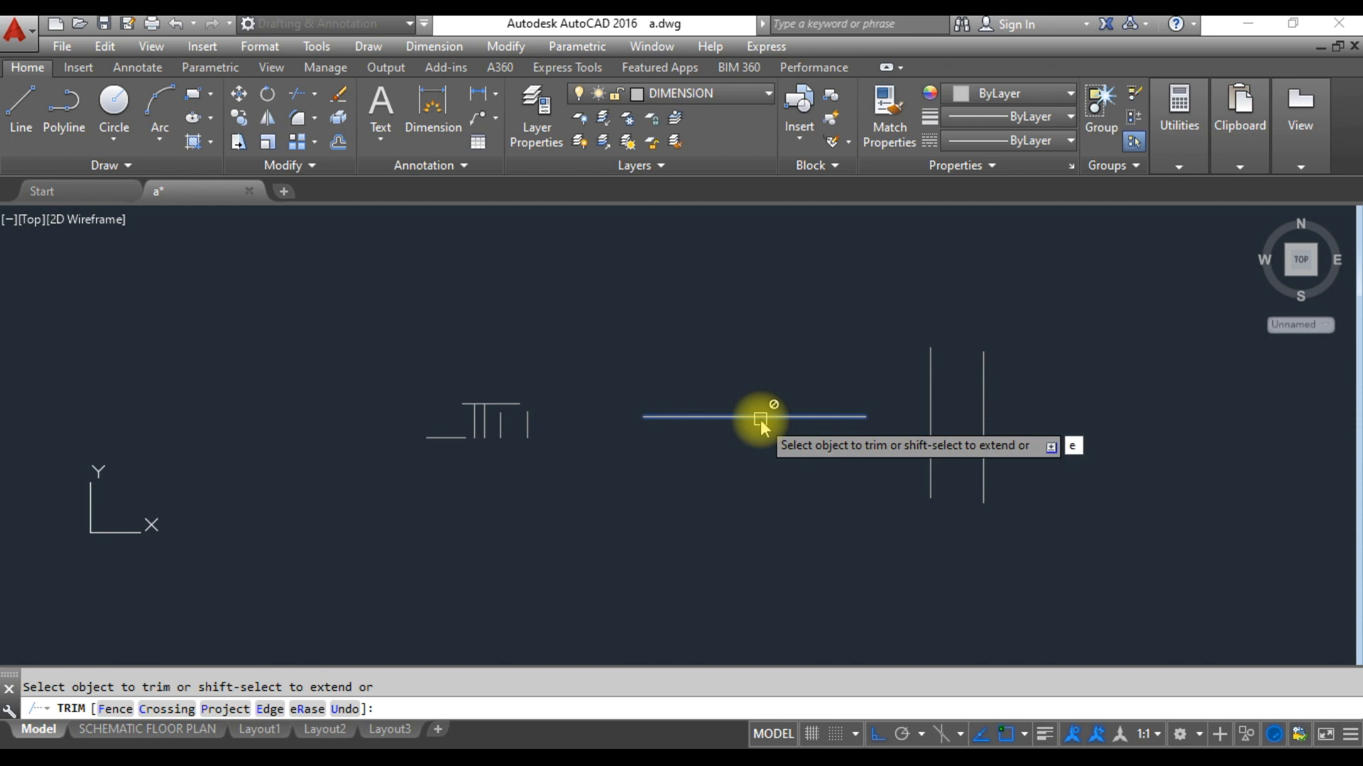
pyautogui.press('space')
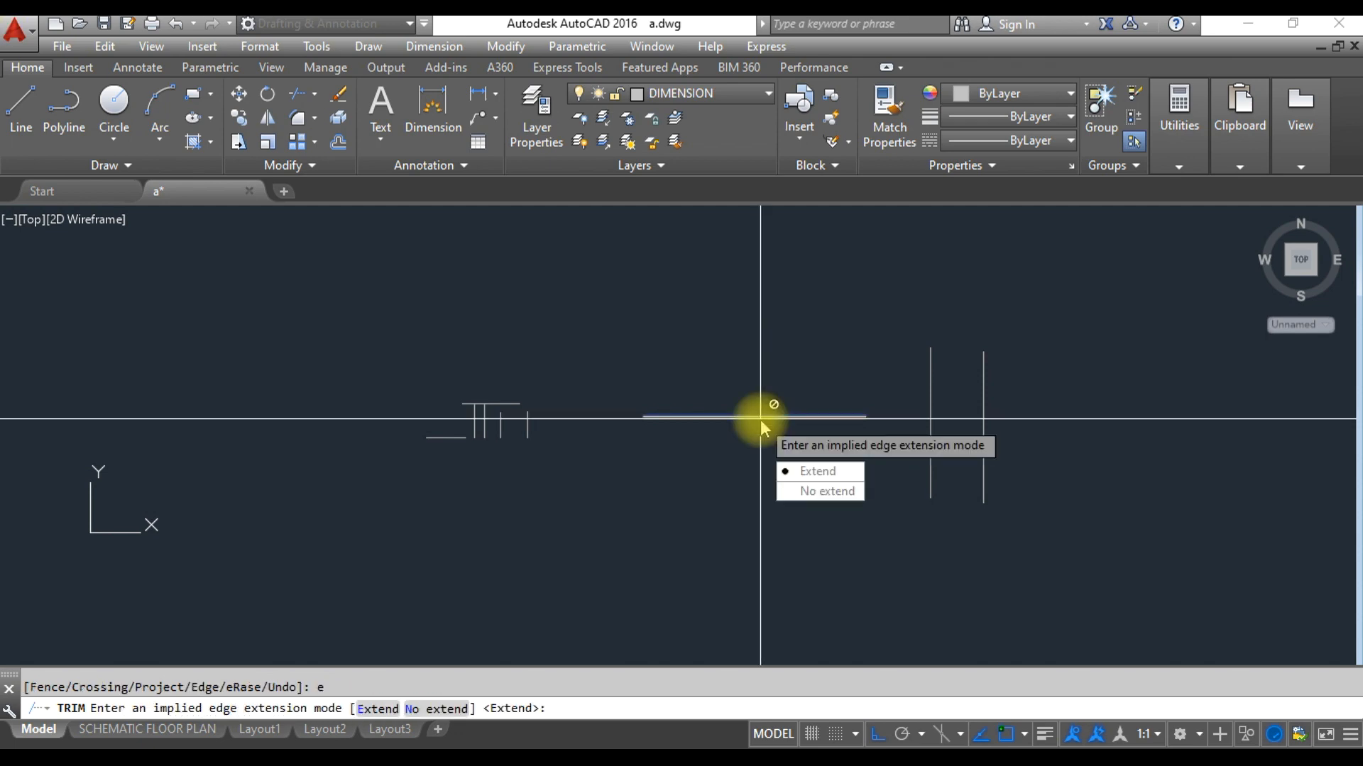
pyautogui.click(814, 473)
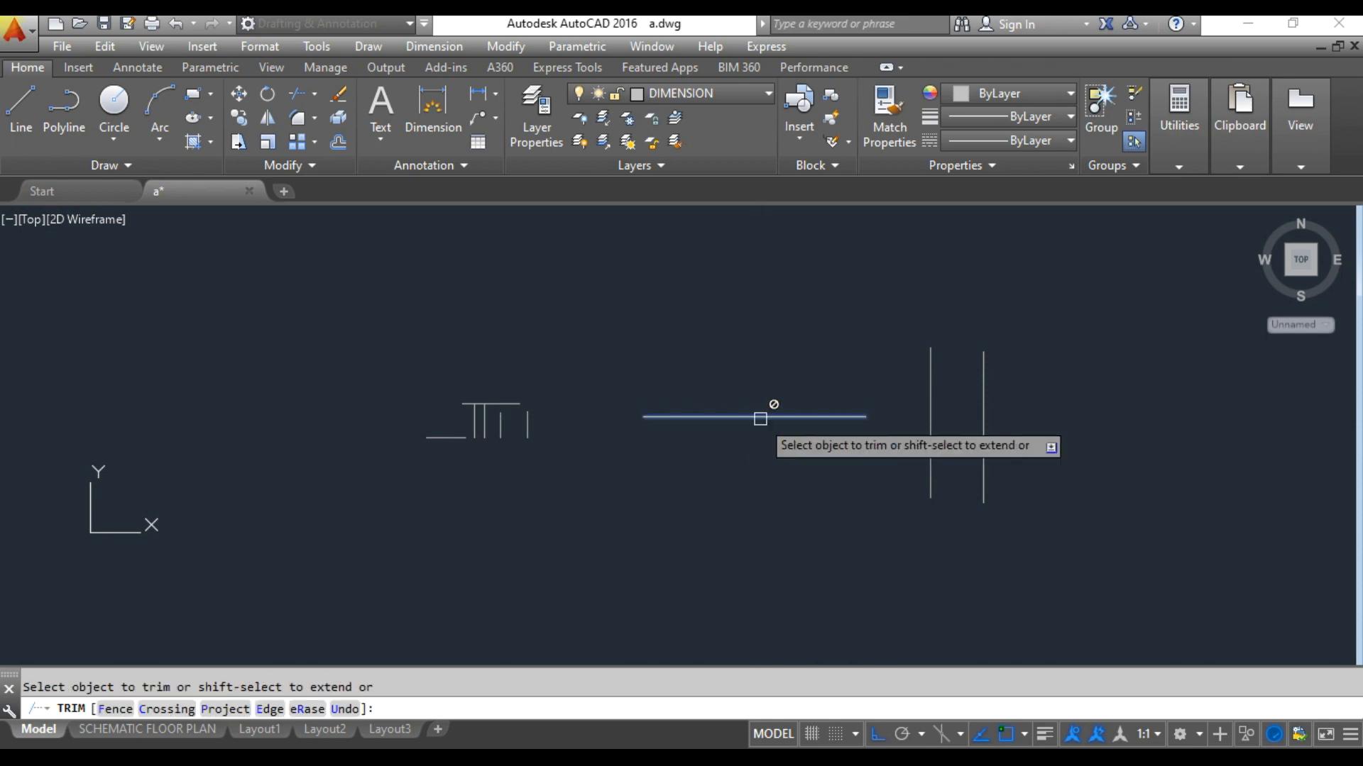
pyautogui.click(927, 381)
pyautogui.click(988, 375)
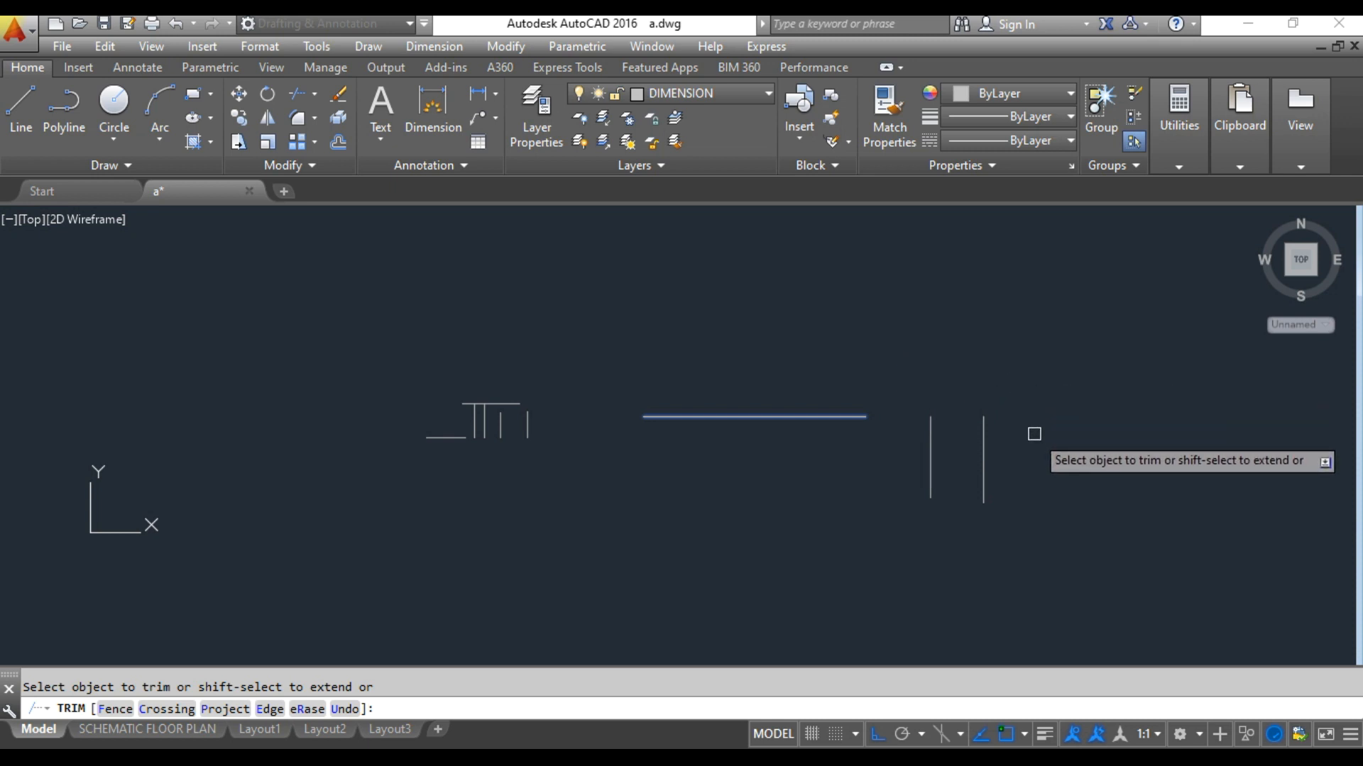
pyautogui.click(983, 462)
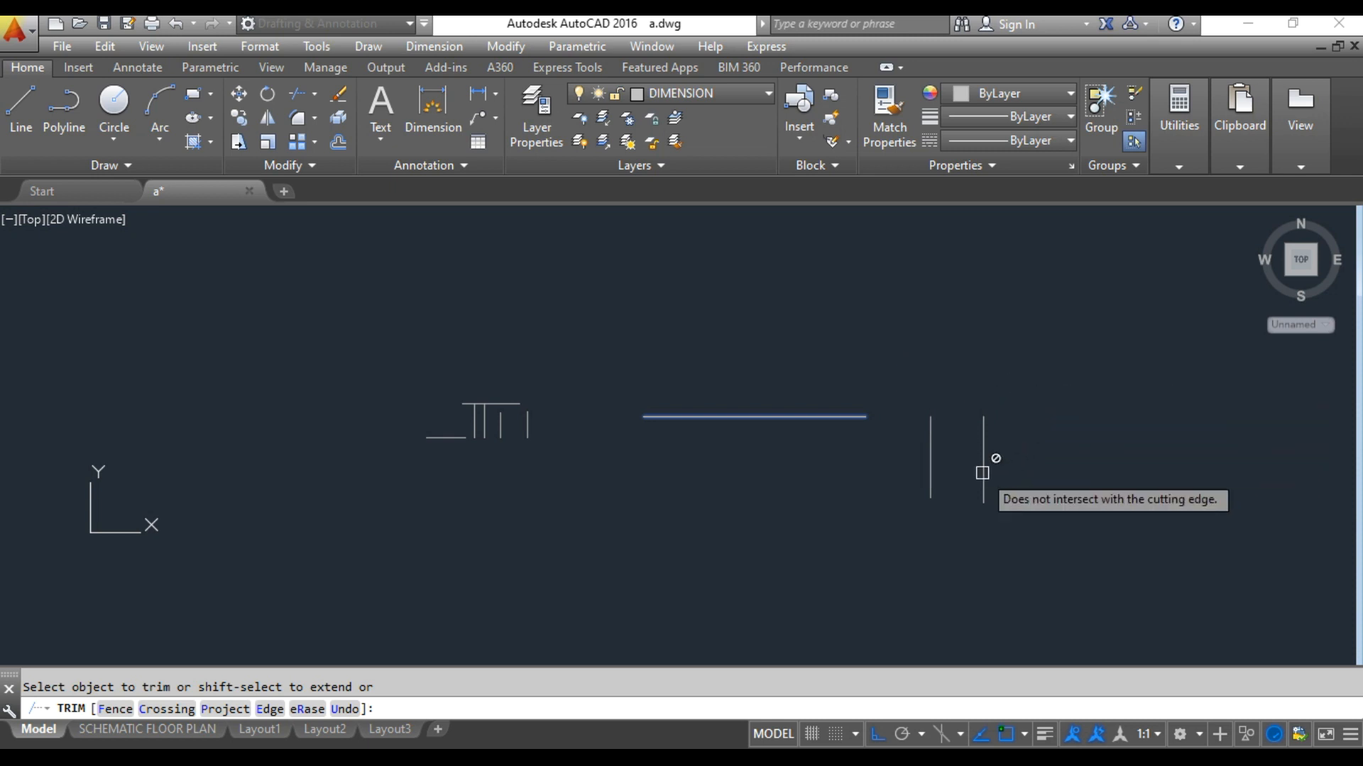
pyautogui.press('Escape')
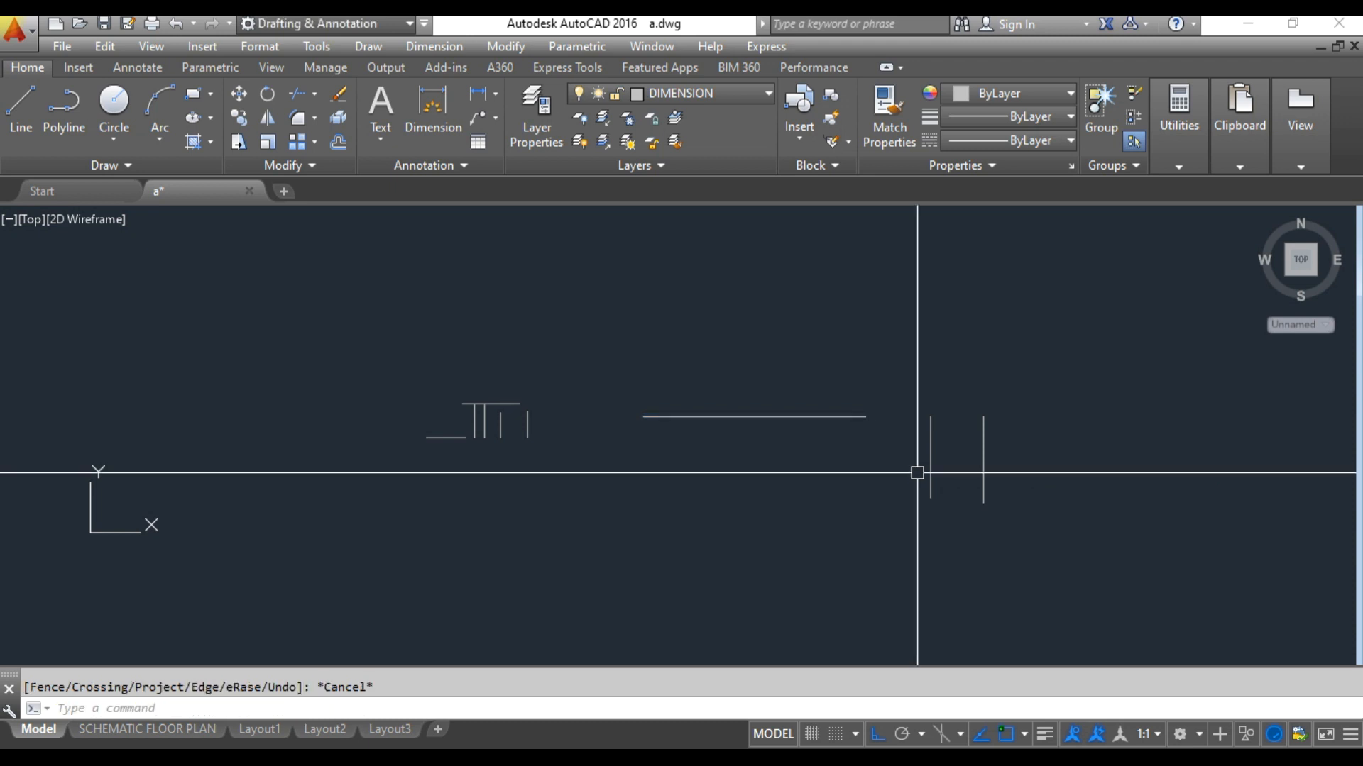
# - Delete all the demonstration lines with a crossing selection and switch to the notes in Paint
pyautogui.scroll(-4, 907, 496)
pyautogui.click(994, 523)
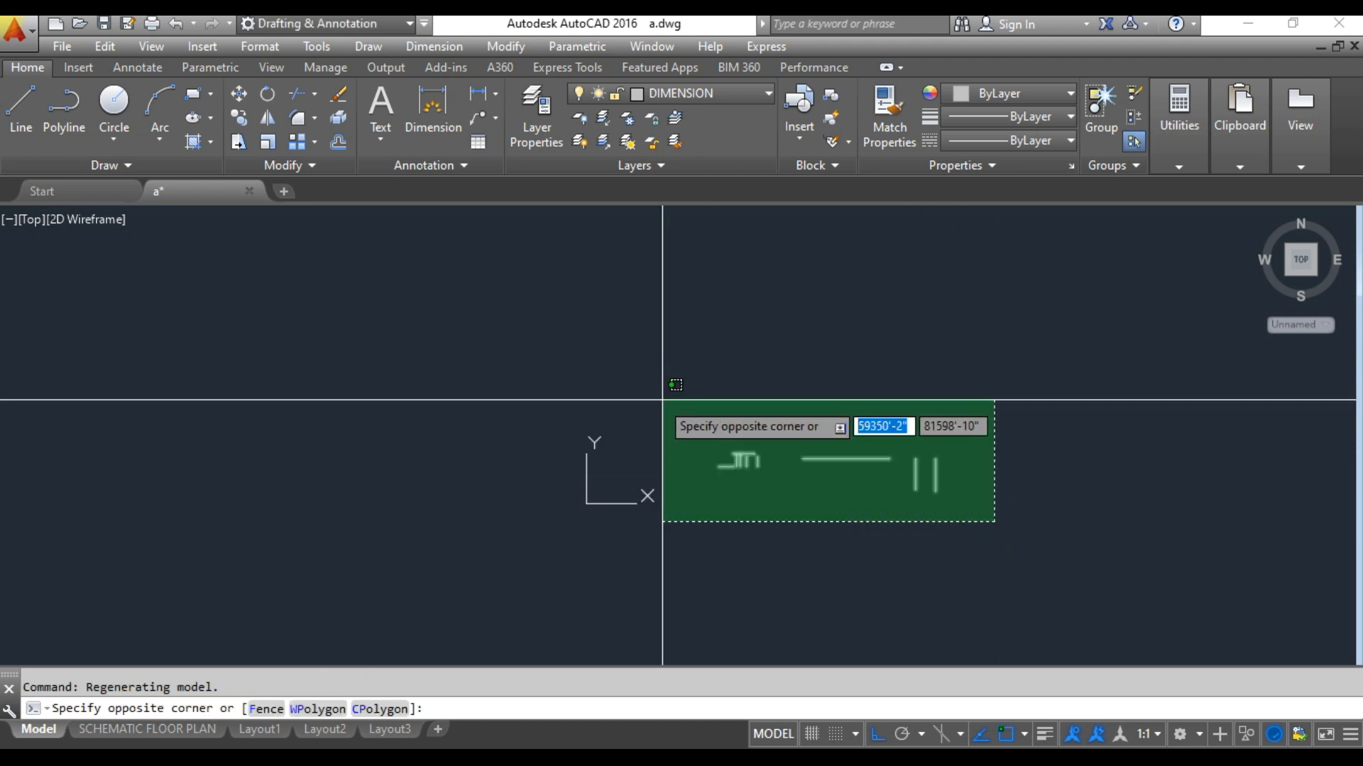
pyautogui.click(657, 396)
pyautogui.press('Delete')
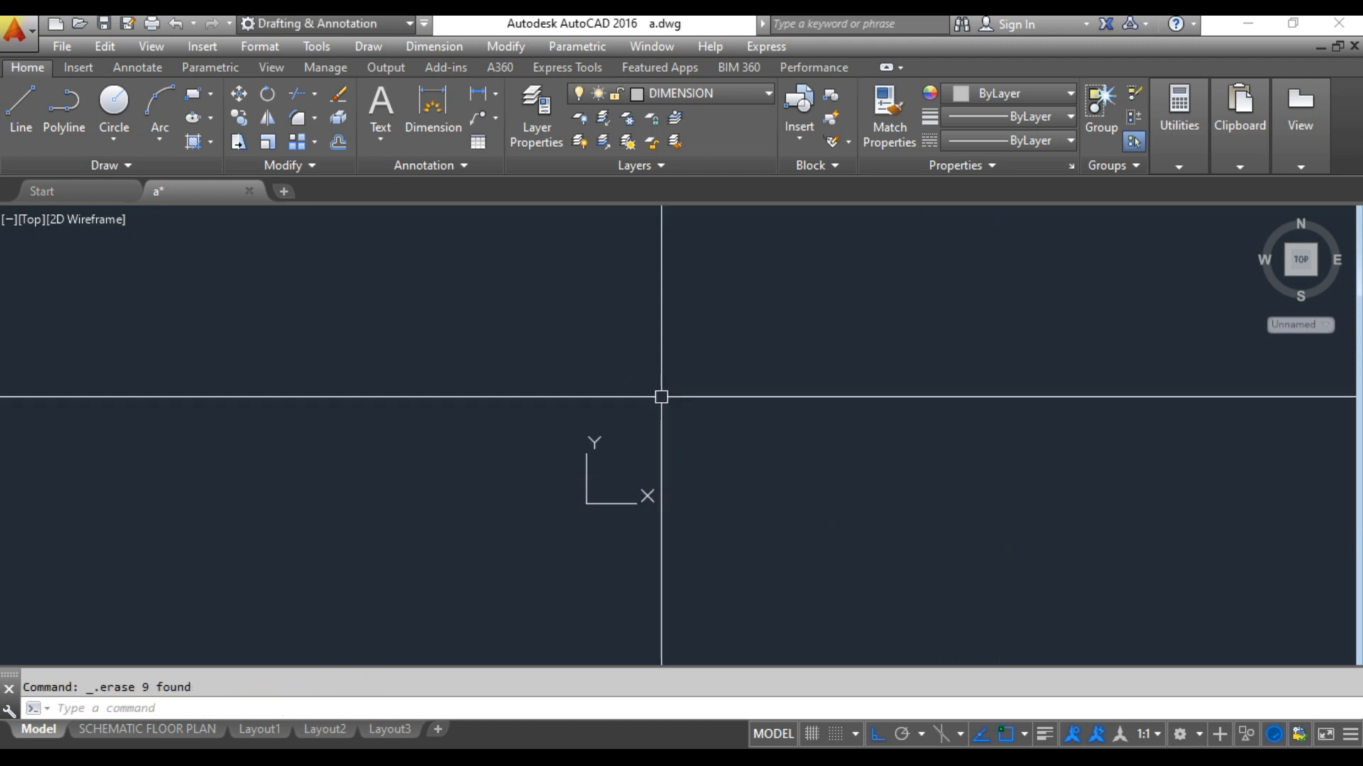
pyautogui.scroll(3, 770, 472)
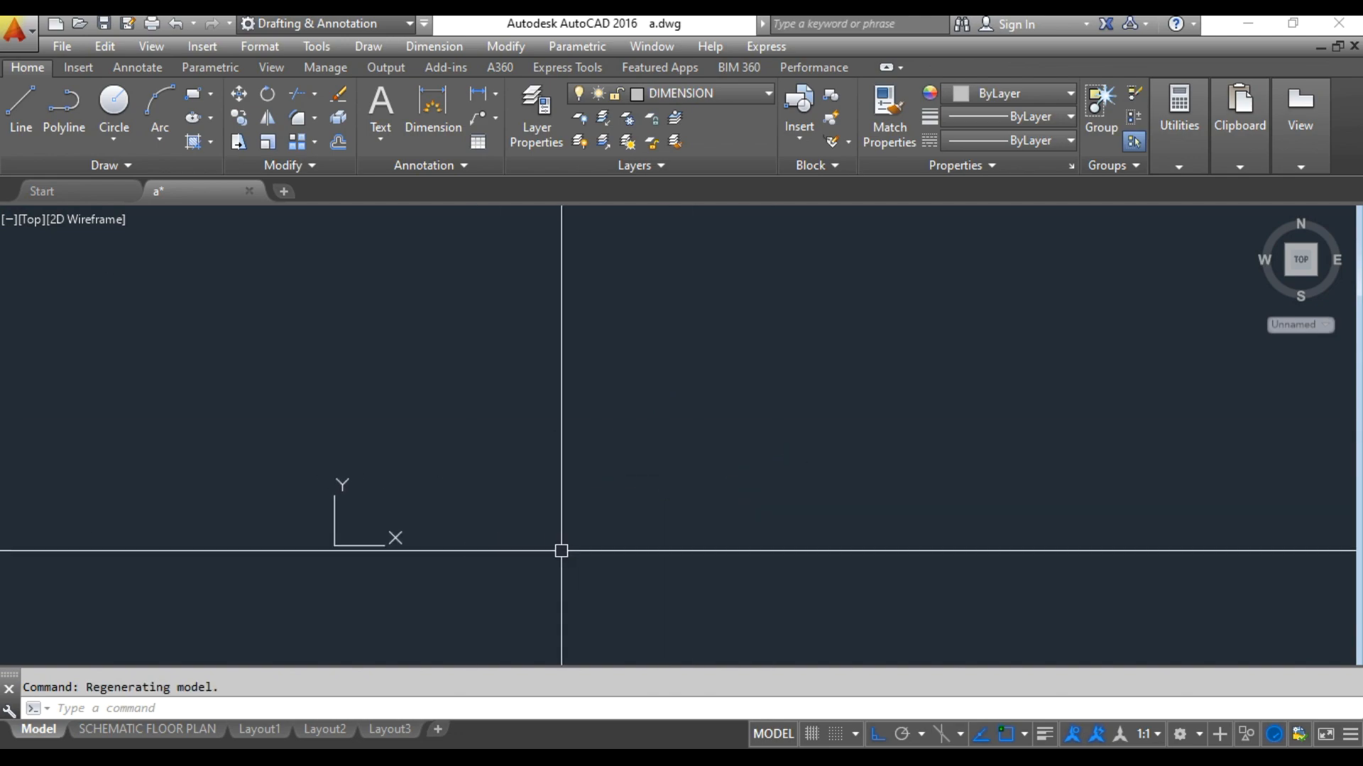
pyautogui.click(531, 758)
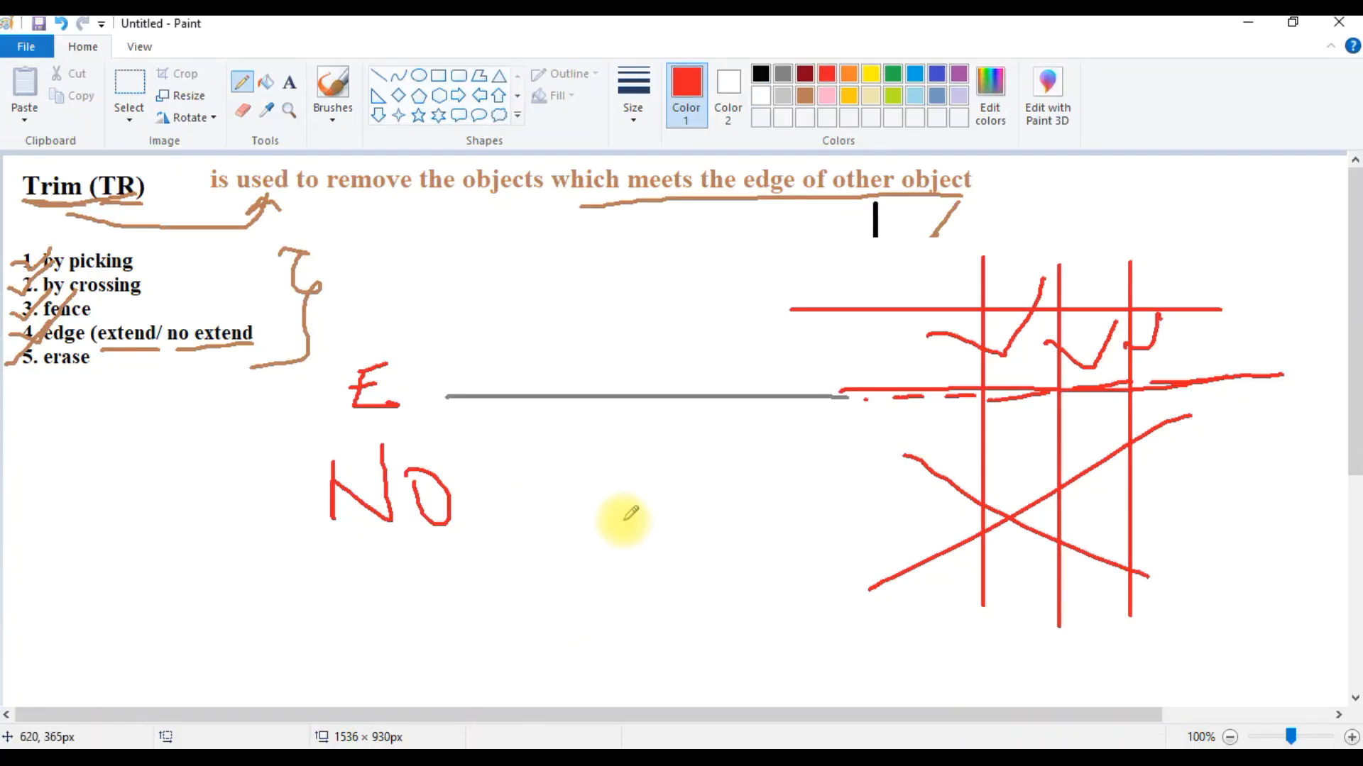